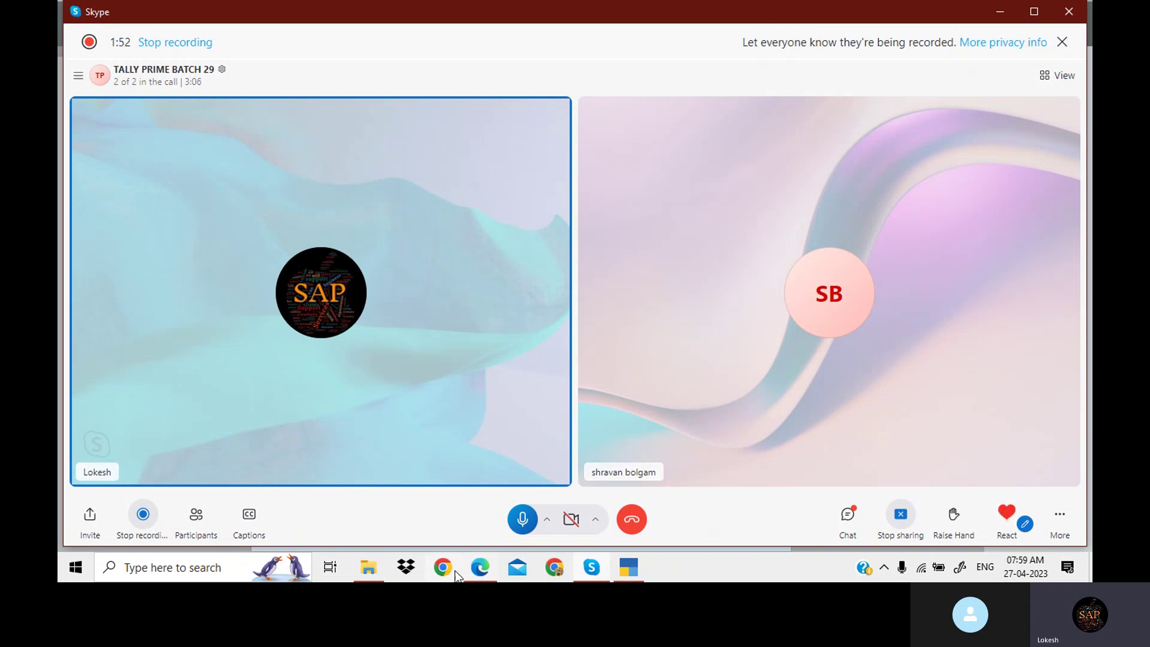
- Switch to the PDF material in Edge and review the Sunshine Computers exercise from purchase order through receipt note, rejection out and purchase invoice
click(479, 575)
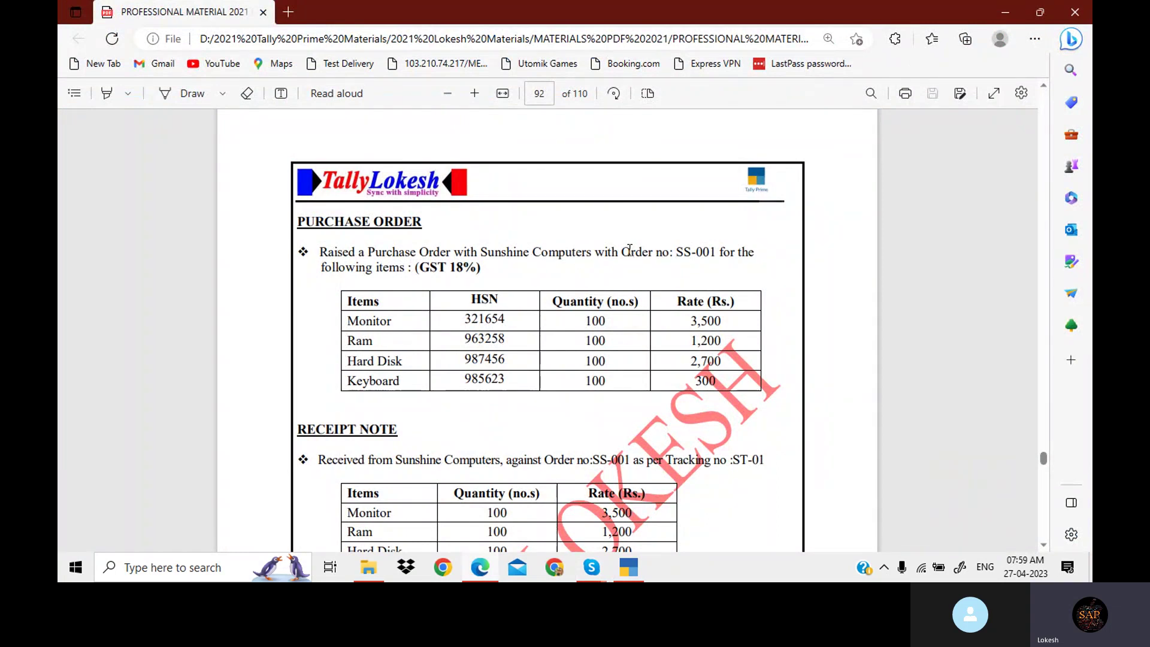
drag(622, 252, 720, 255)
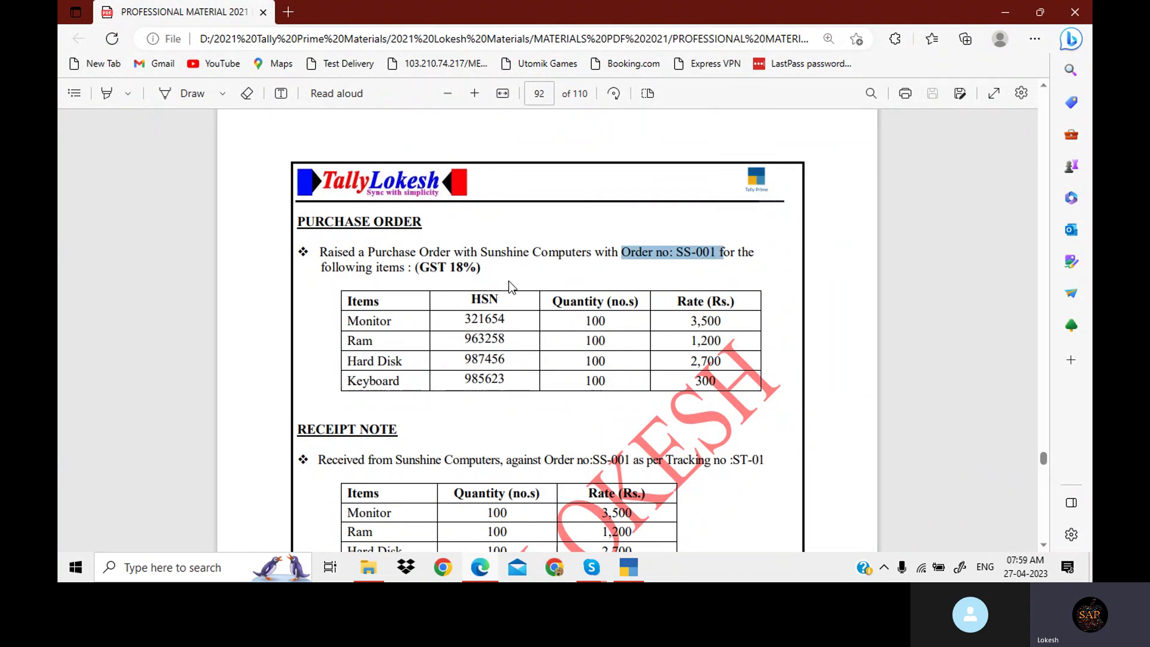
click(586, 323)
drag(586, 323, 623, 386)
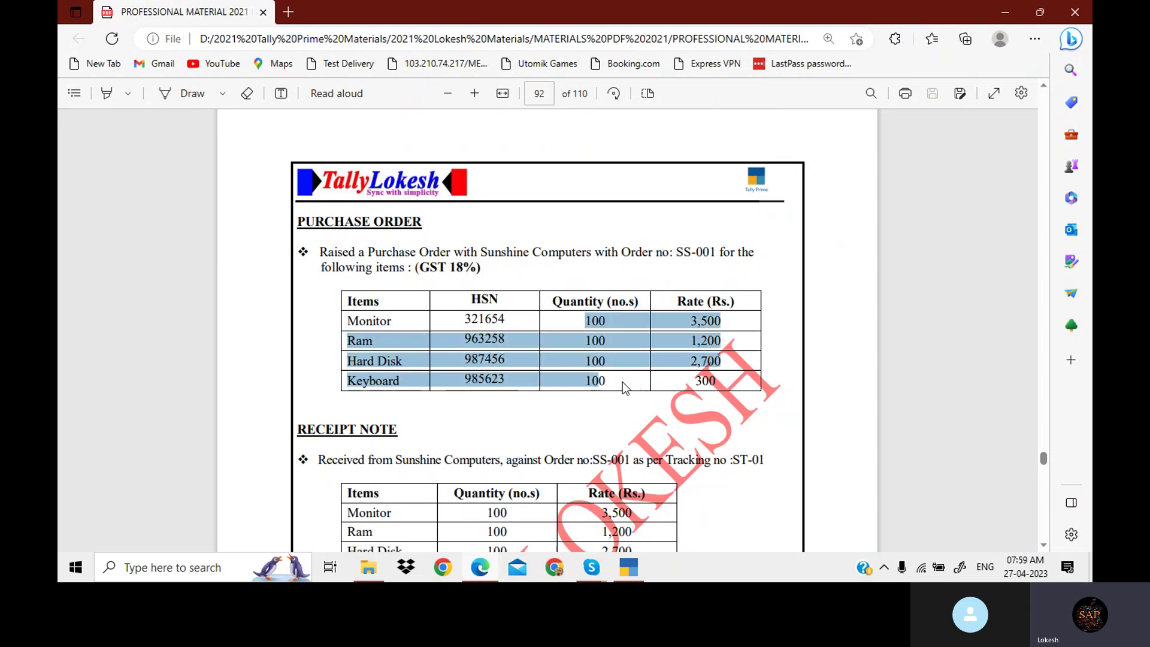
scroll(623, 389, down, 3)
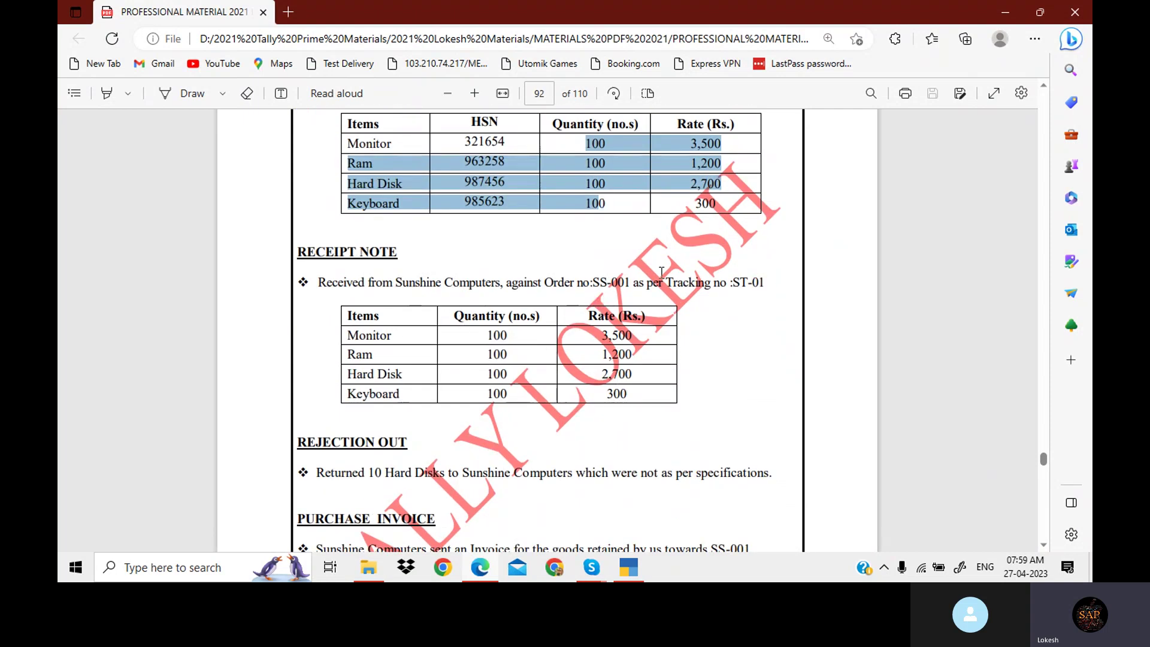
drag(667, 283, 772, 290)
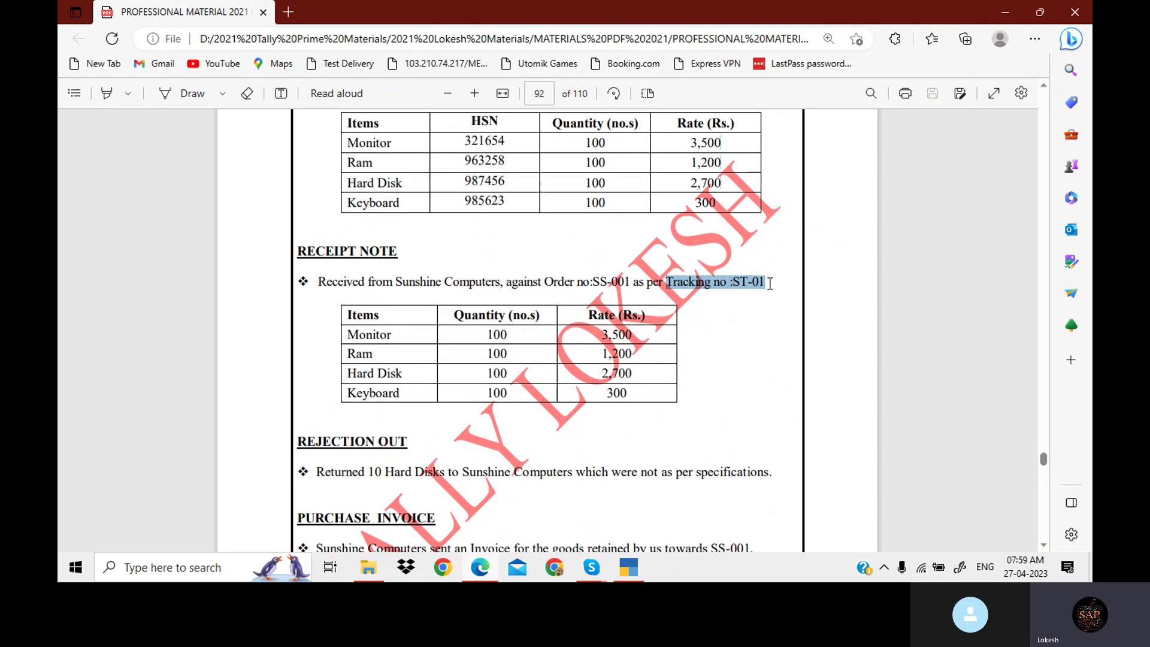
scroll(770, 285, down, 2)
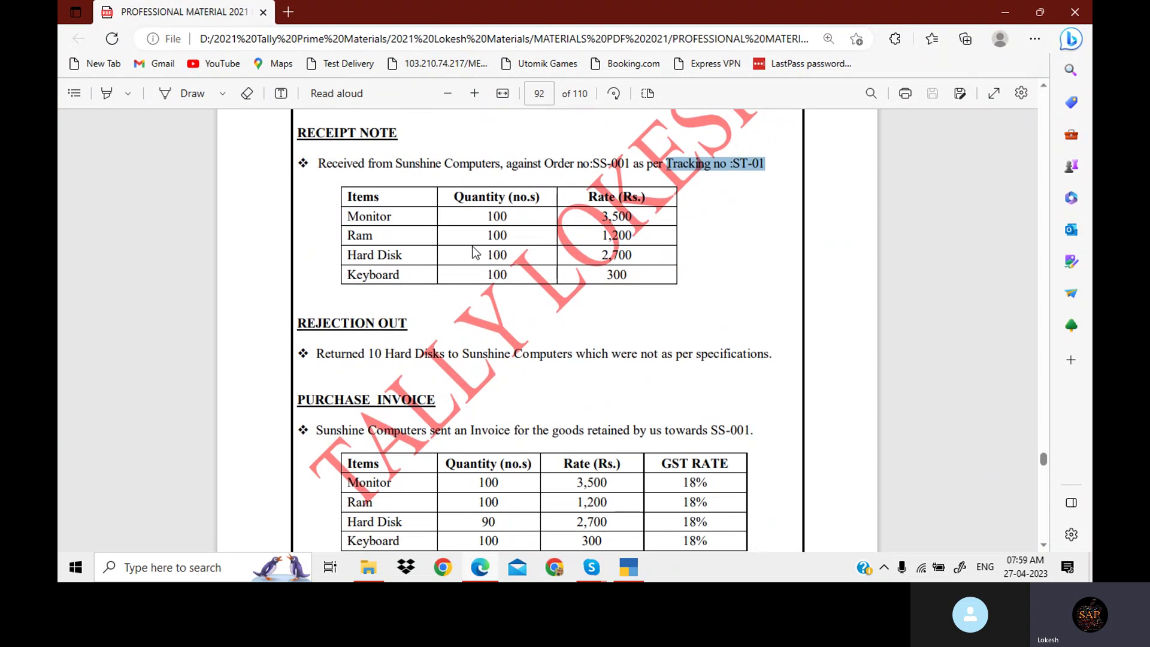
double_click(491, 255)
drag(590, 248, 629, 256)
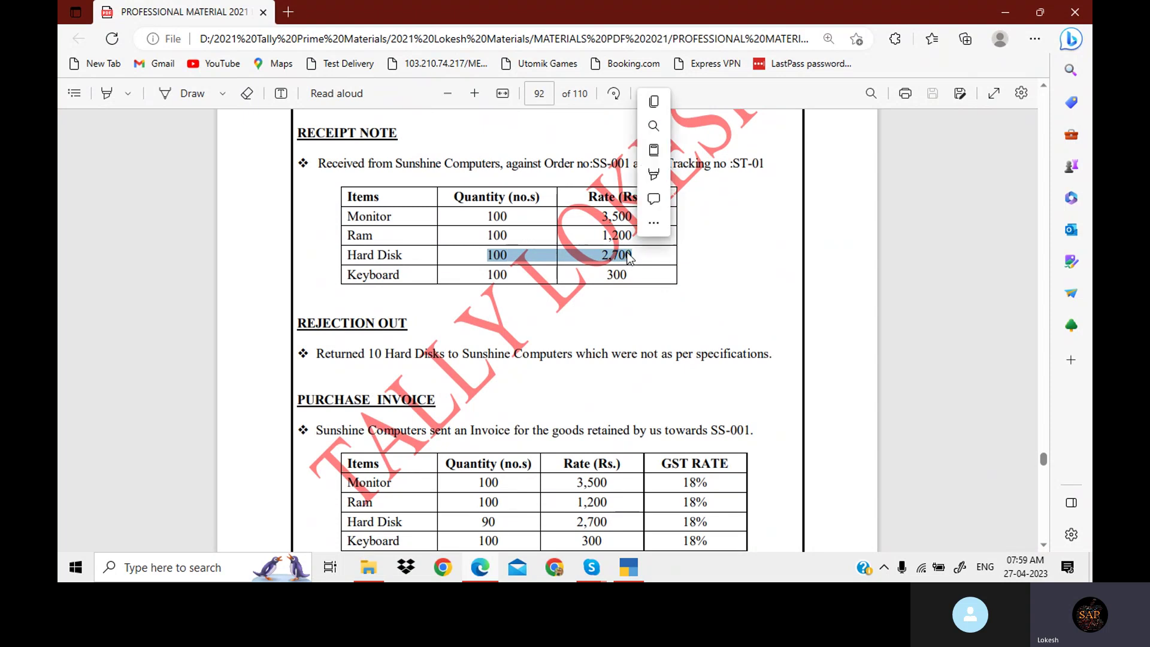
scroll(466, 278, down, 3)
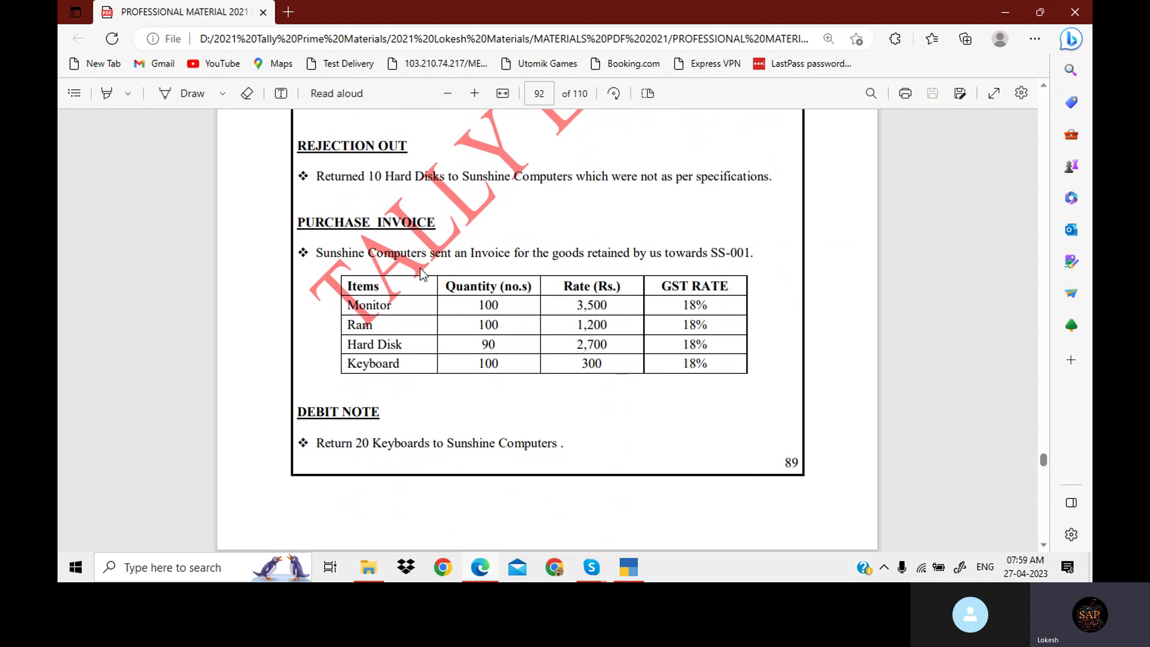
drag(481, 344, 506, 350)
scroll(549, 451, up, 10)
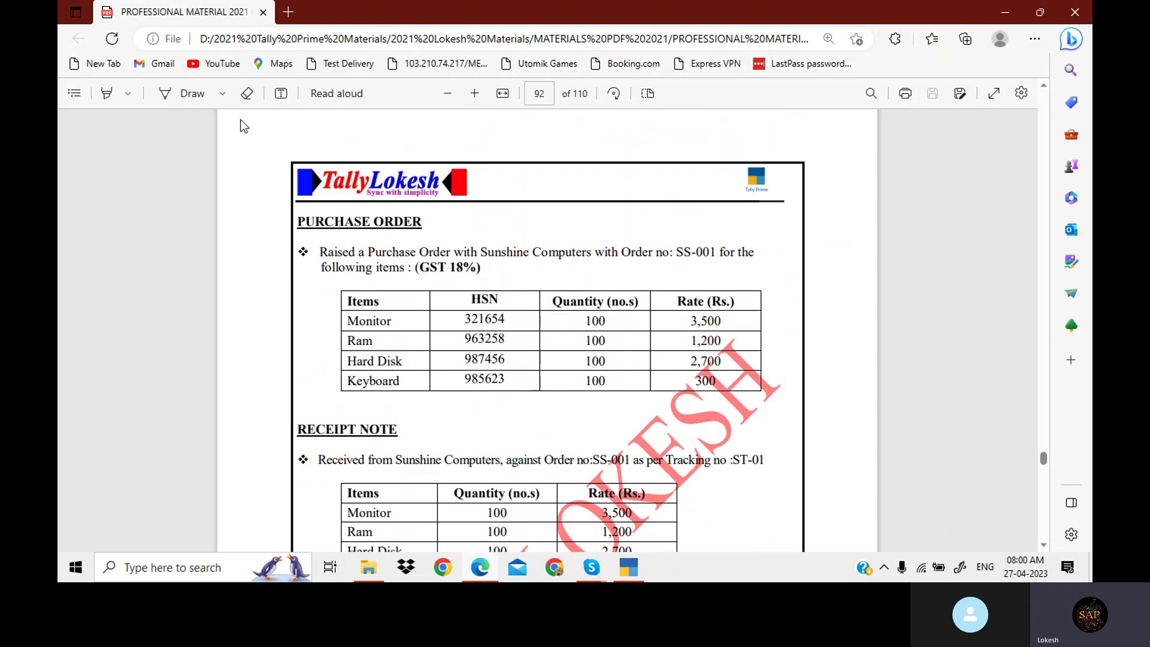
drag(301, 219, 425, 225)
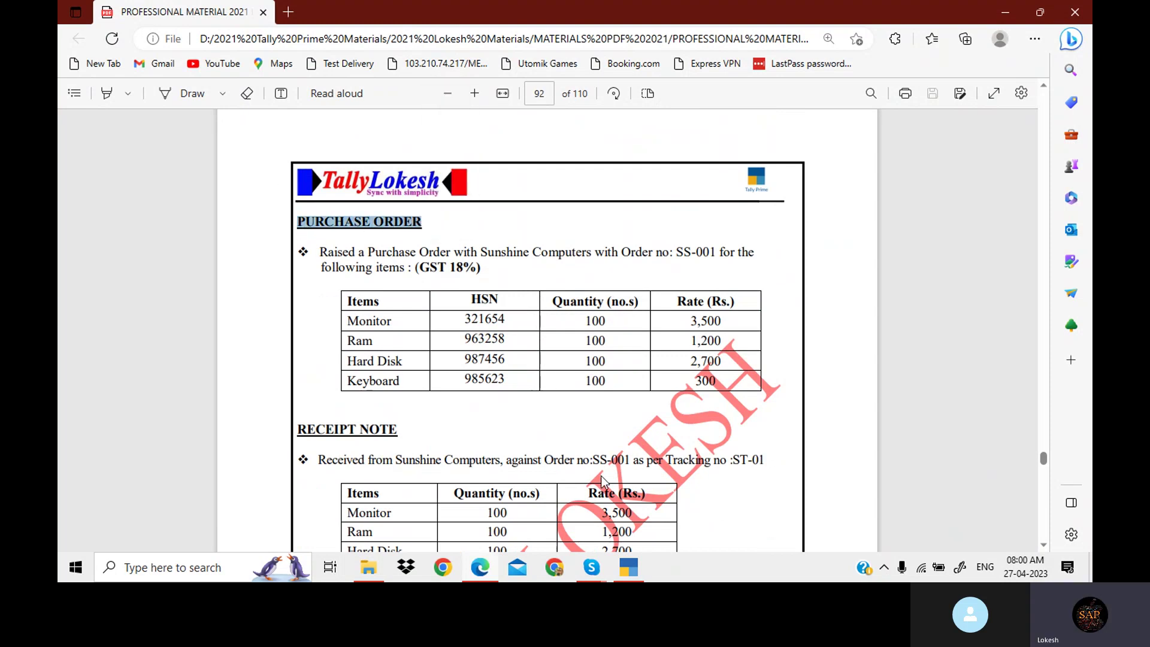
- Switch to TallyPrime and create a company named PURCHASE ORDER with the state set to Andhra Pradesh
click(631, 570)
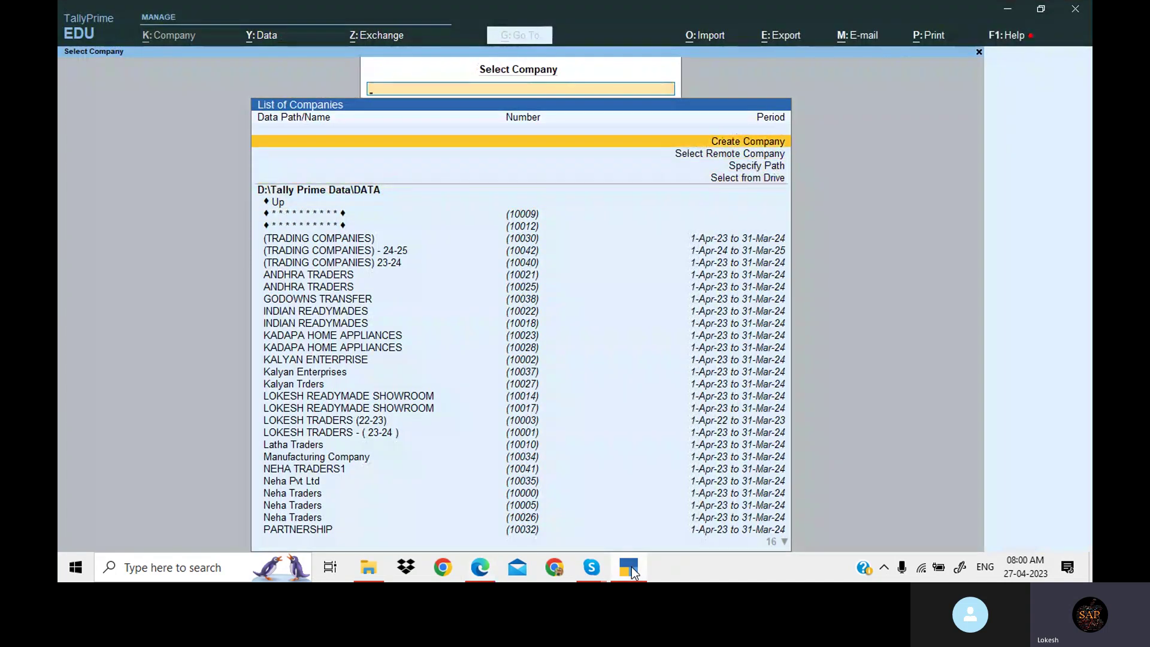
key(Return)
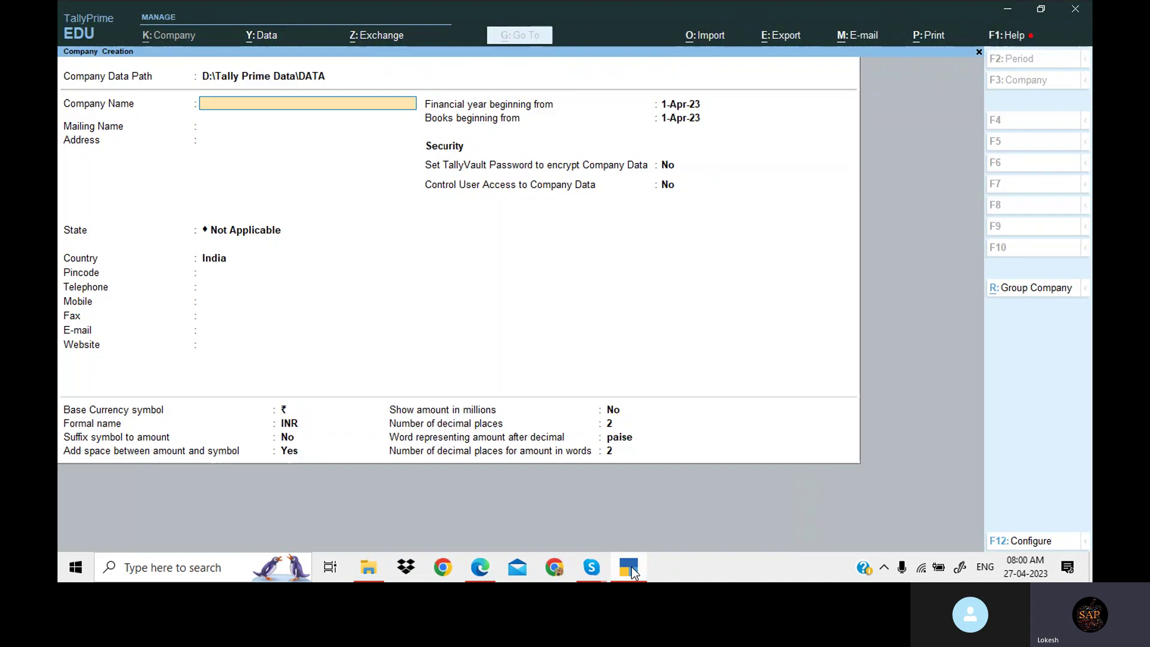
text(PURCHASE ORDER)
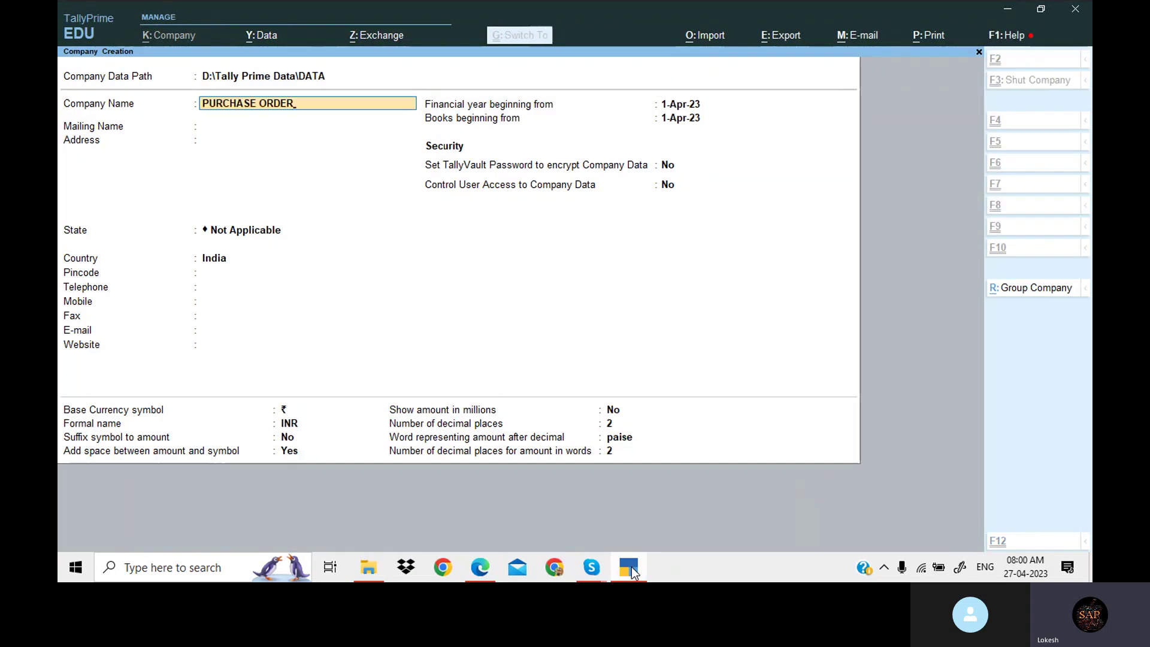
key(Return)
key(Return)
key(Return)
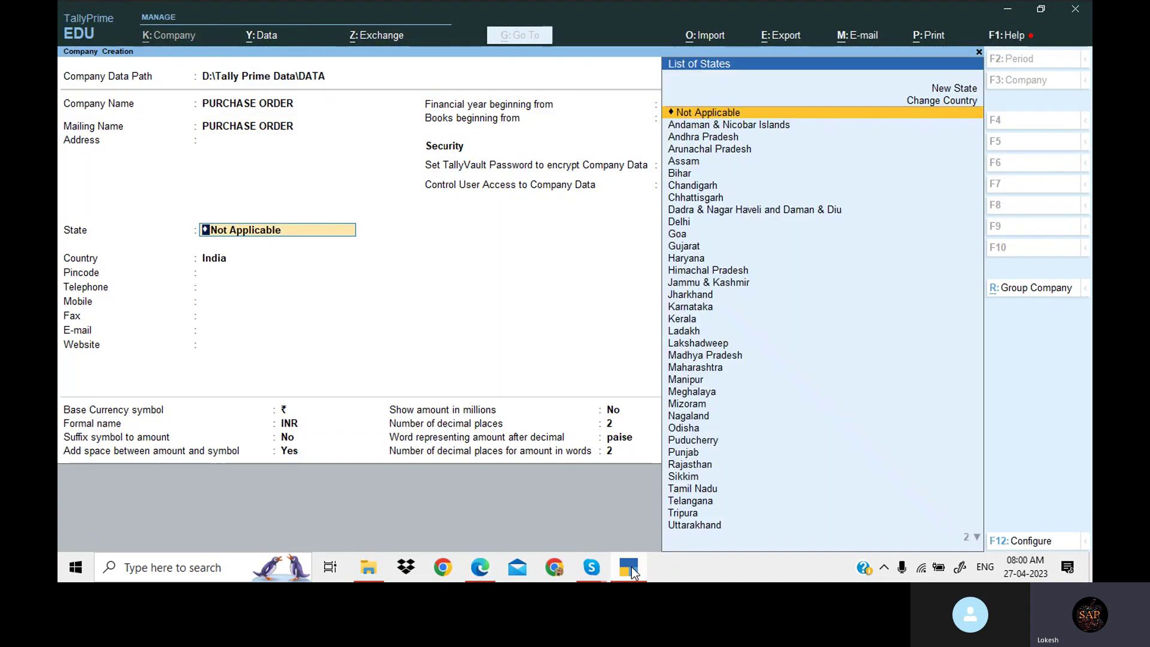
key(Down)
key(Down)
key(Return)
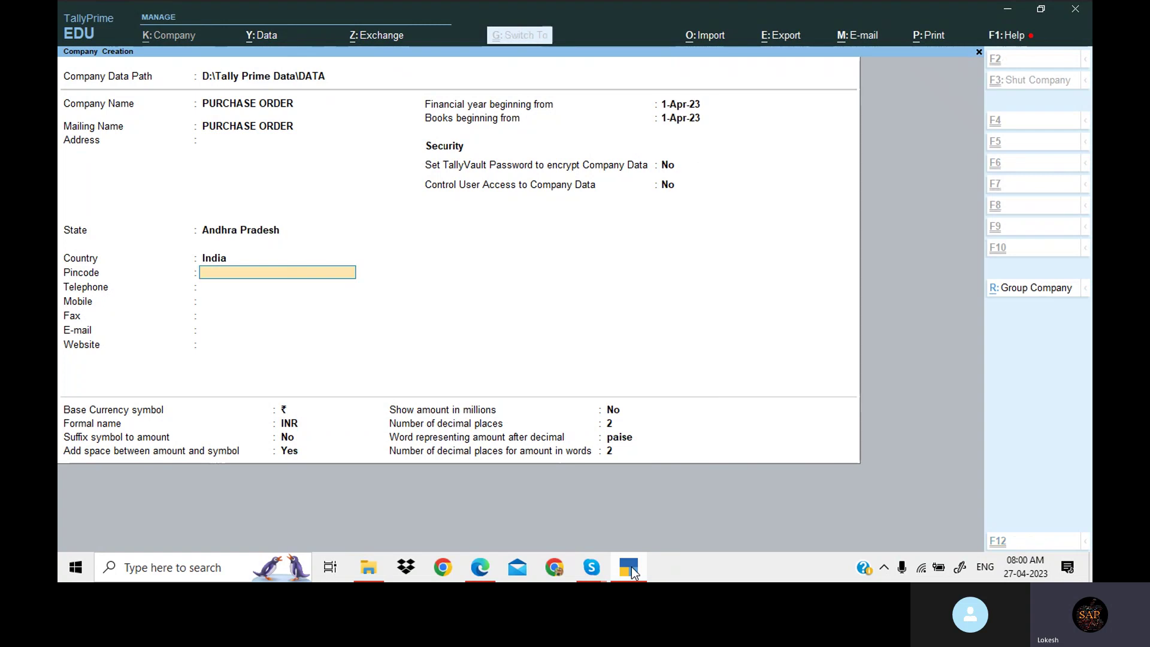
key(ctrl+a)
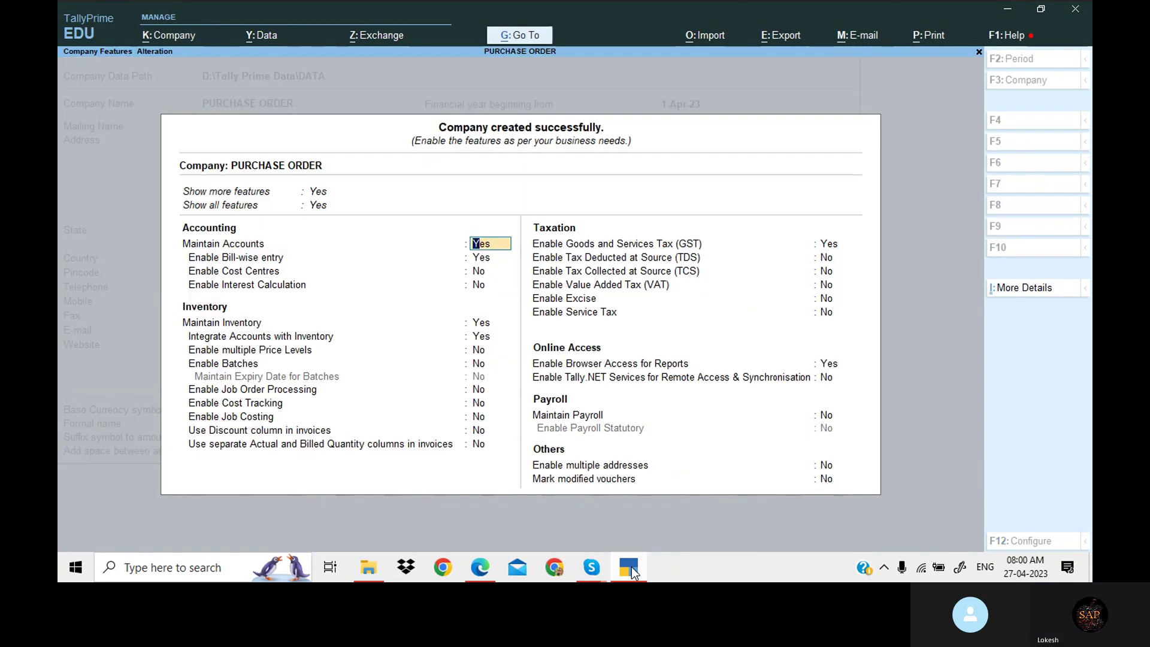
- Disable bill-wise entry in the company features and accept the remaining accounting and inventory settings
key(Return)
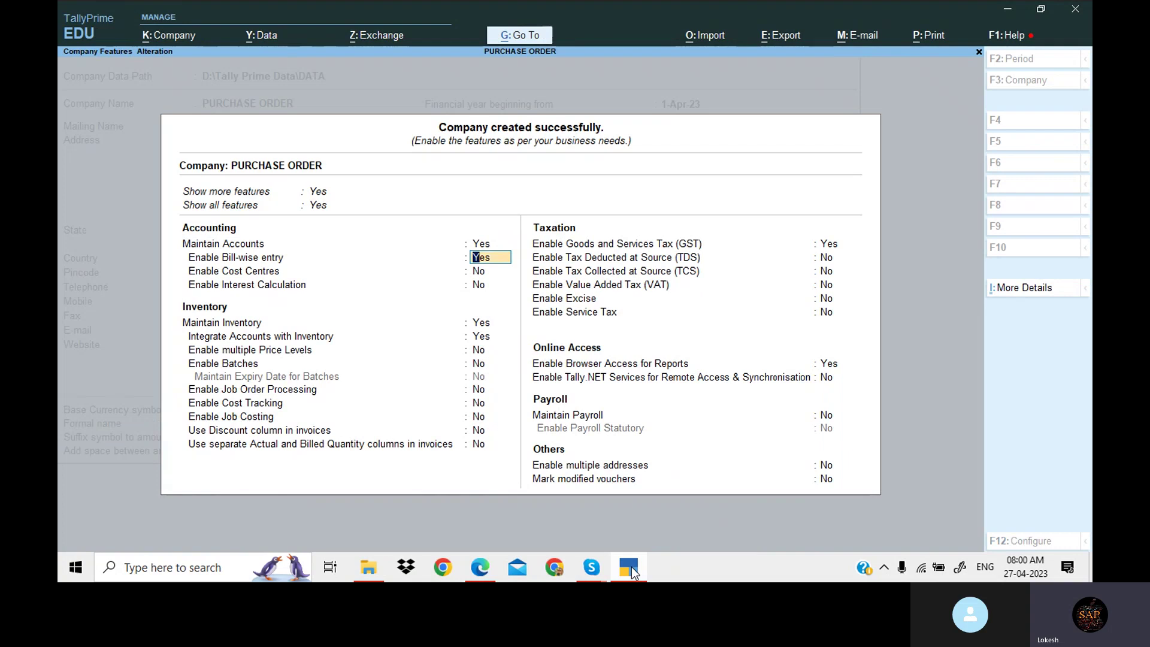
key(n)
key(Return)
key(Return)
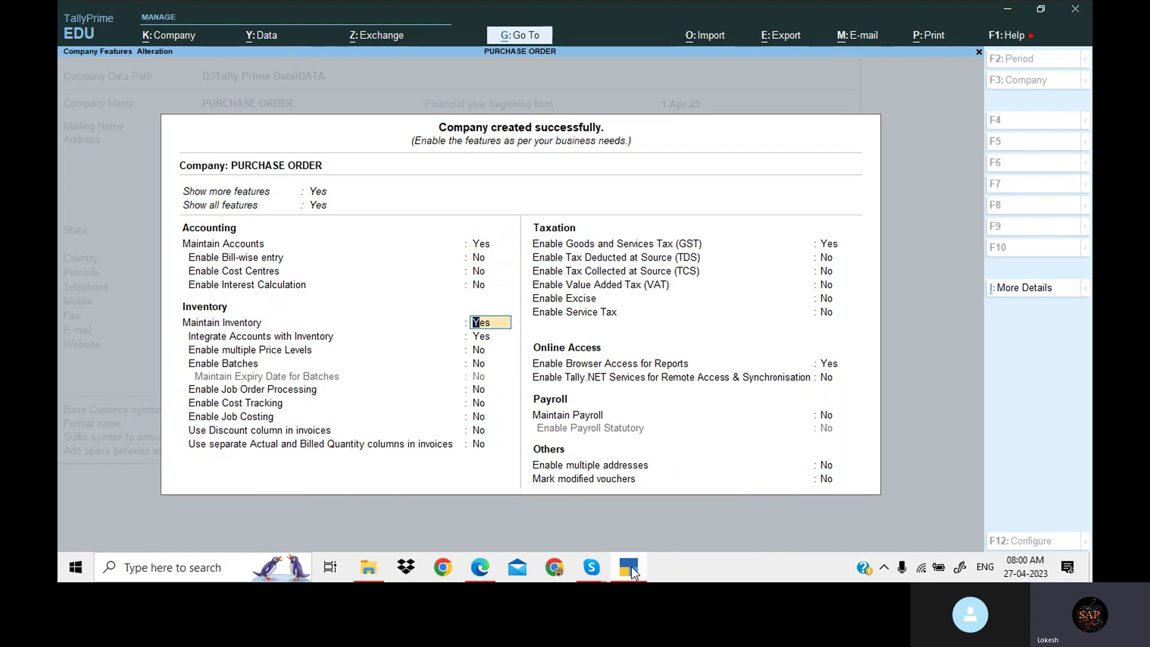
key(Return)
key(Return)
key(Return)
key(Return)
key(Return)
key(Return)
key(Return)
key(Return)
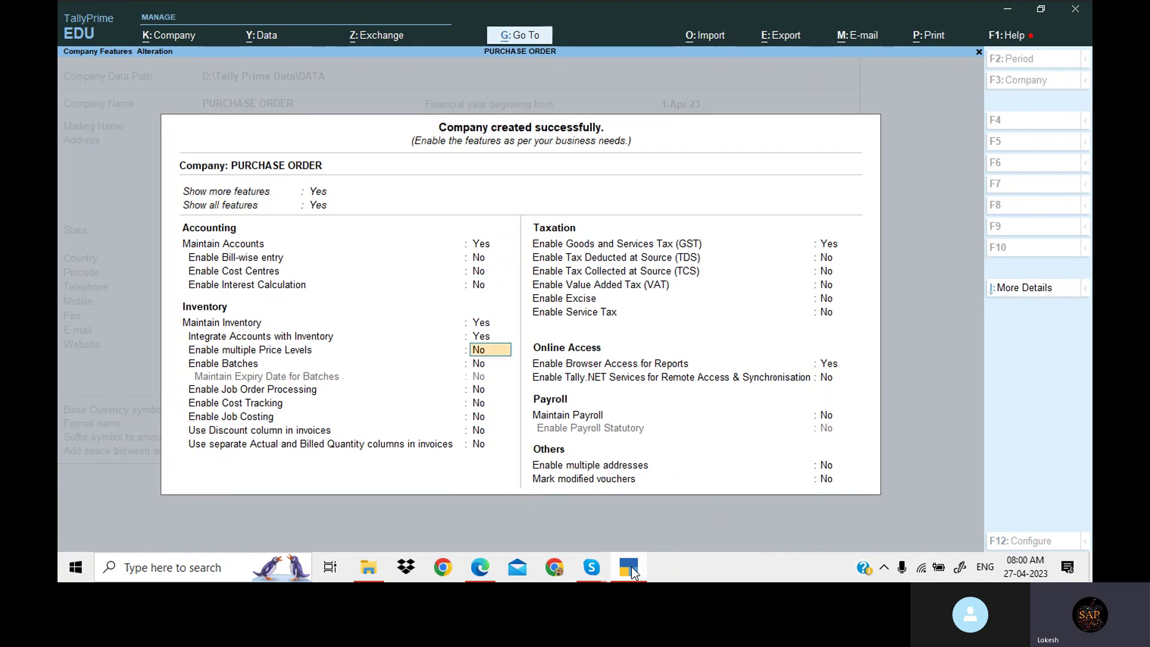
key(Return)
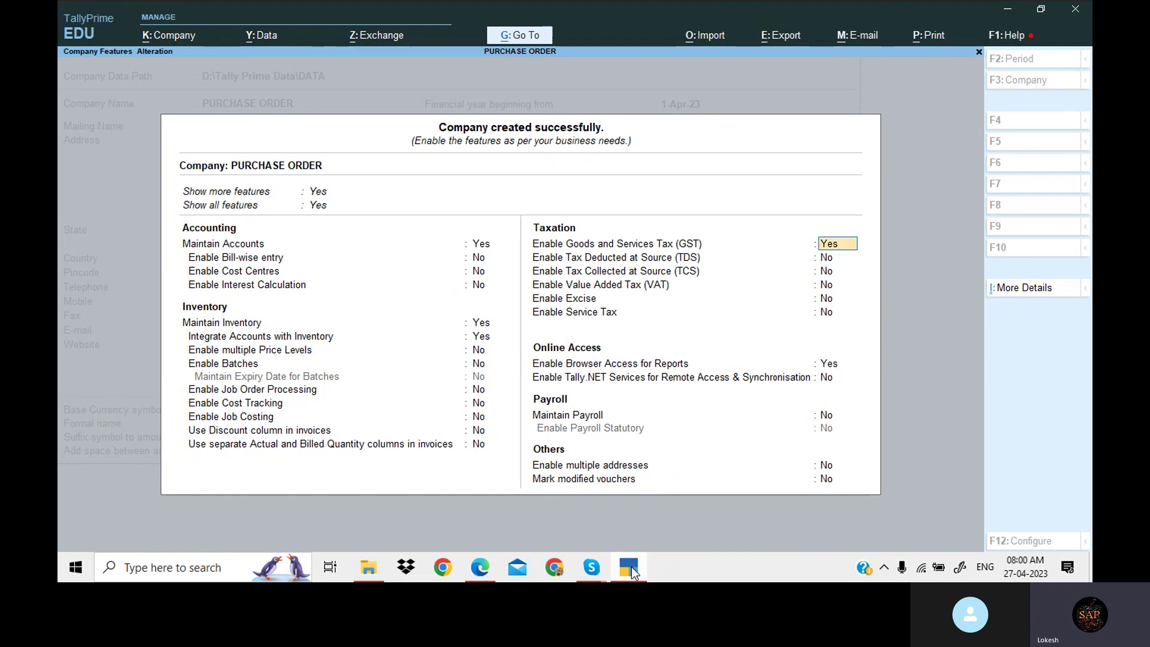
- Enter 37 as the GSTIN/UIN in the company's GST details and save the company features
key(Return)
key(Return)
key(Return)
key(Return)
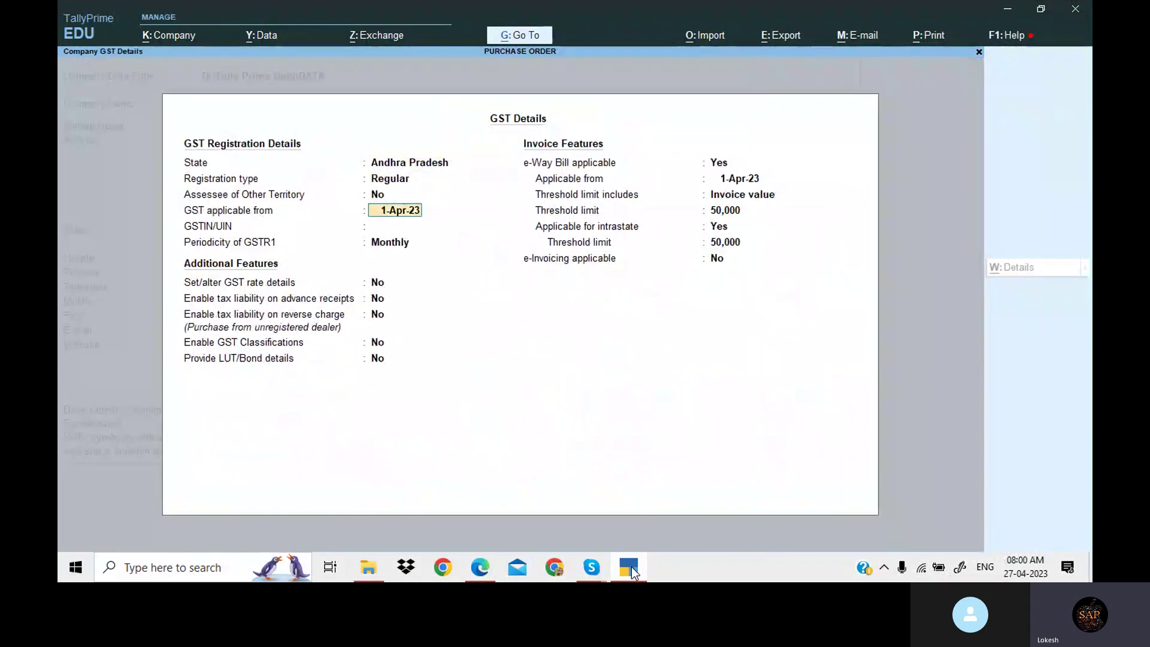
text(37)
key(Return)
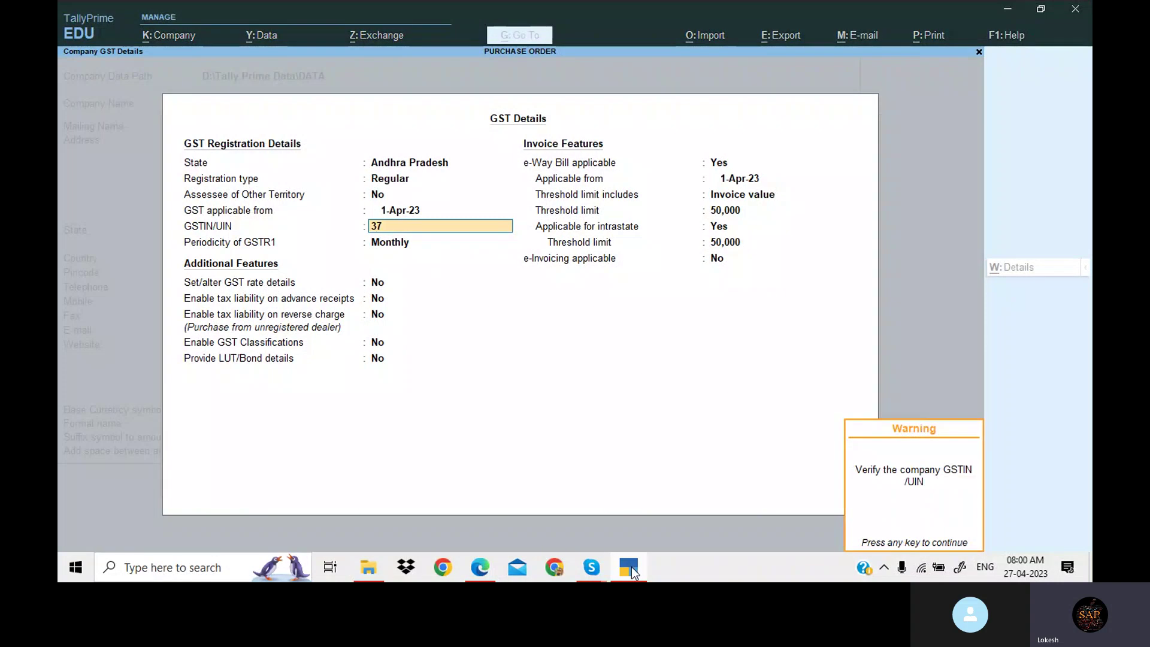
key(Return)
key(Return)
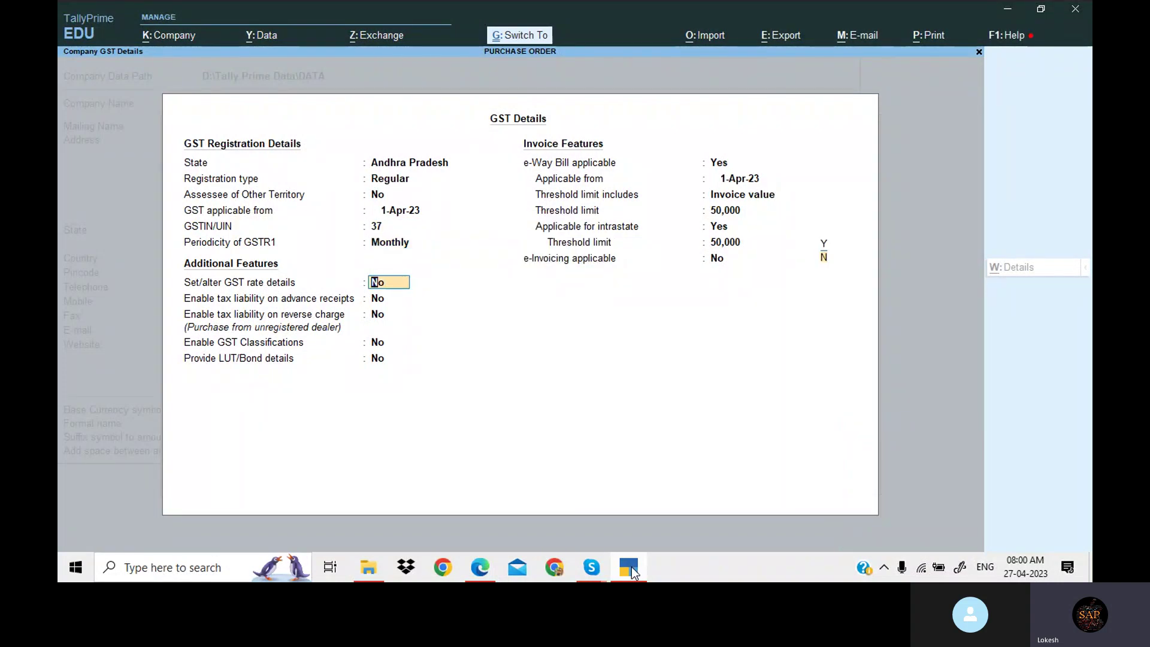
key(ctrl+a)
key(ctrl+a)
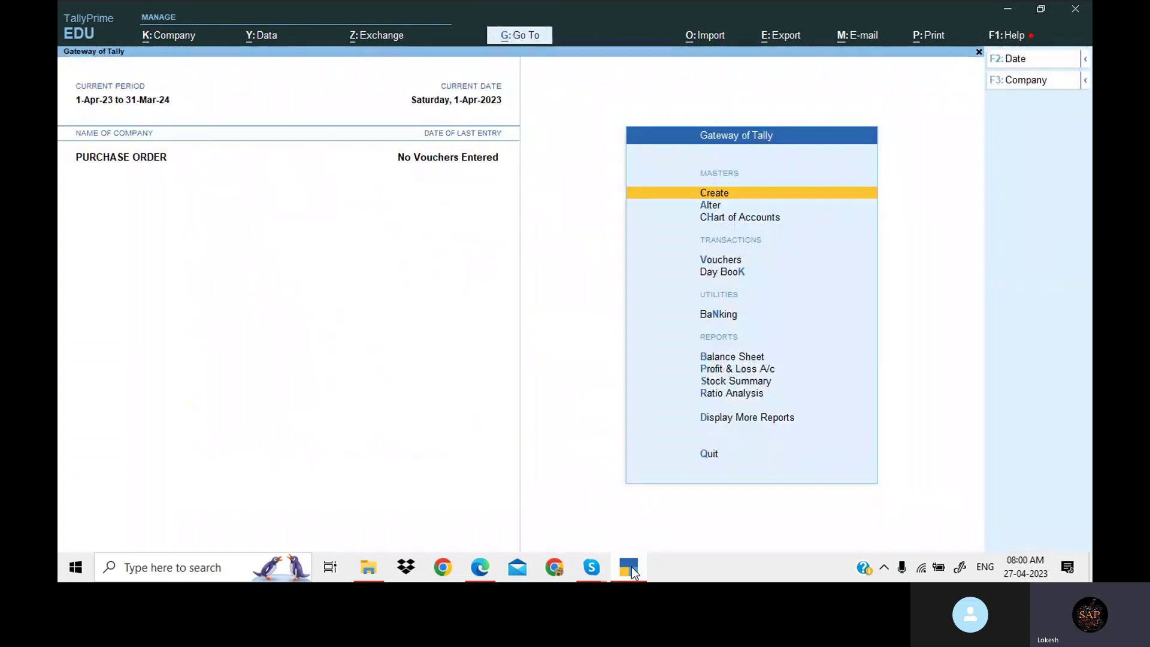
- Open voucher entry and change the payment voucher to Double Entry mode
key(Down)
key(Down)
key(Down)
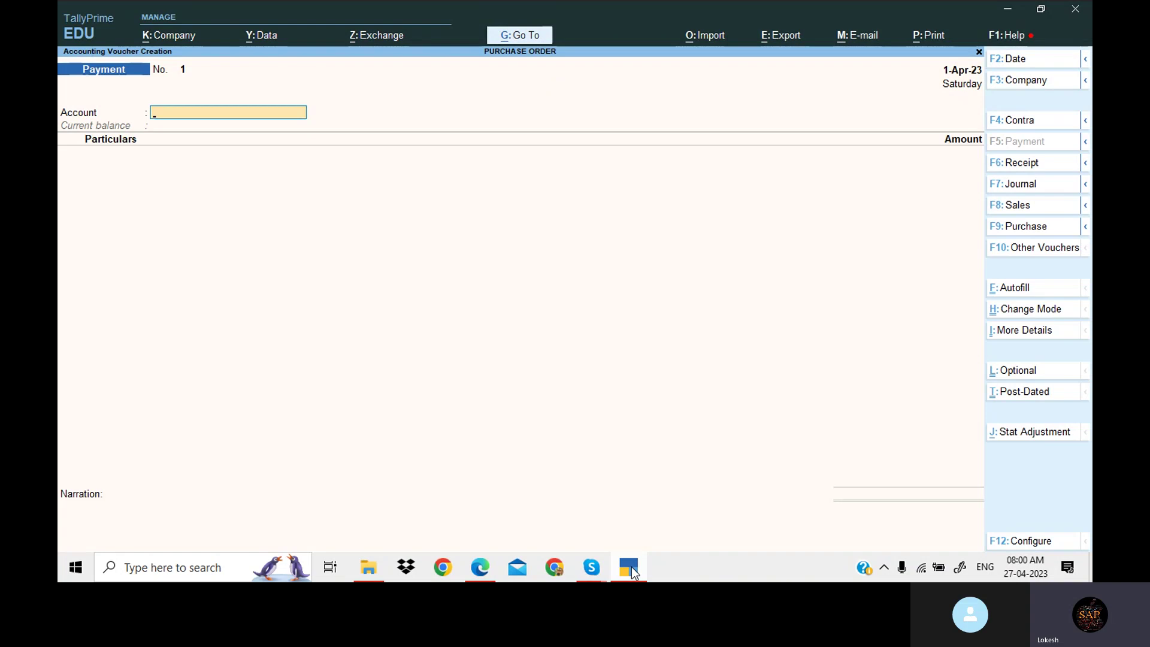
click(1049, 308)
key(Up)
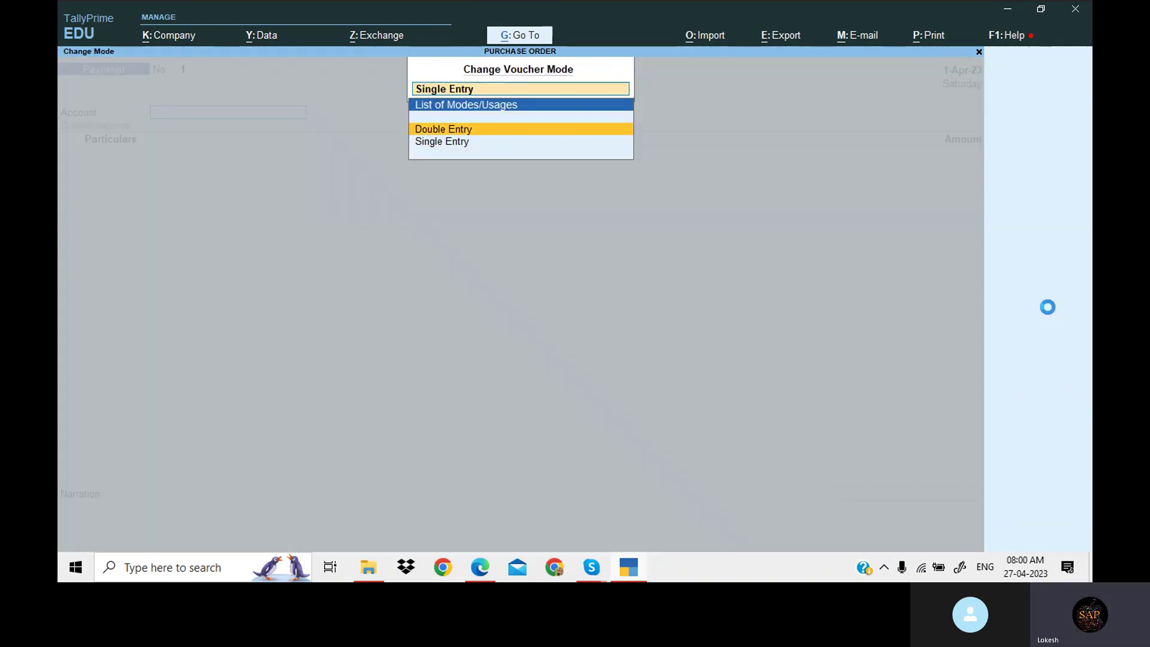
key(Return)
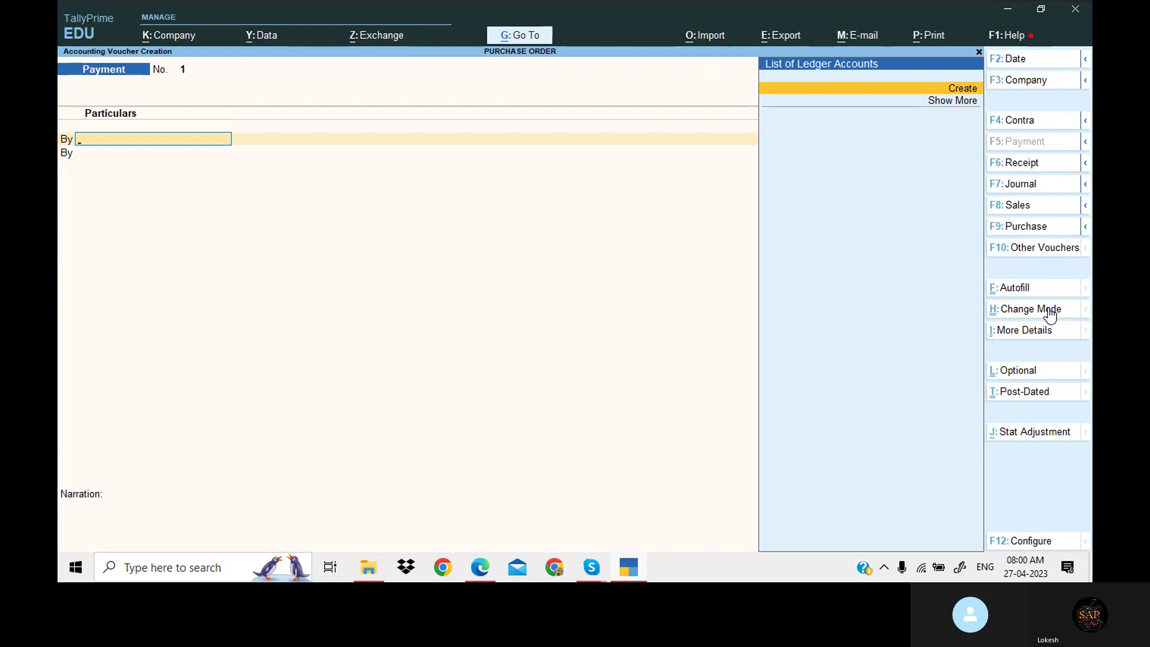
- Configure vouchers to use Cr/Dr instead of To/By during entry and save the configuration
click(1032, 544)
text(y)
key(Return)
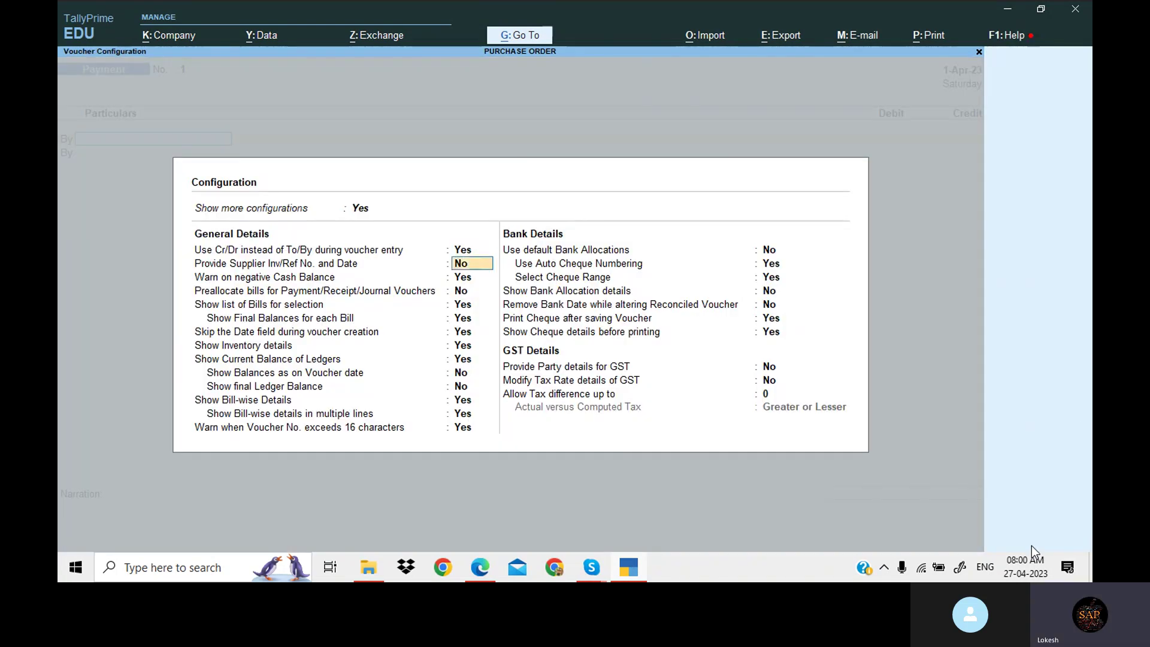
key(ctrl+a)
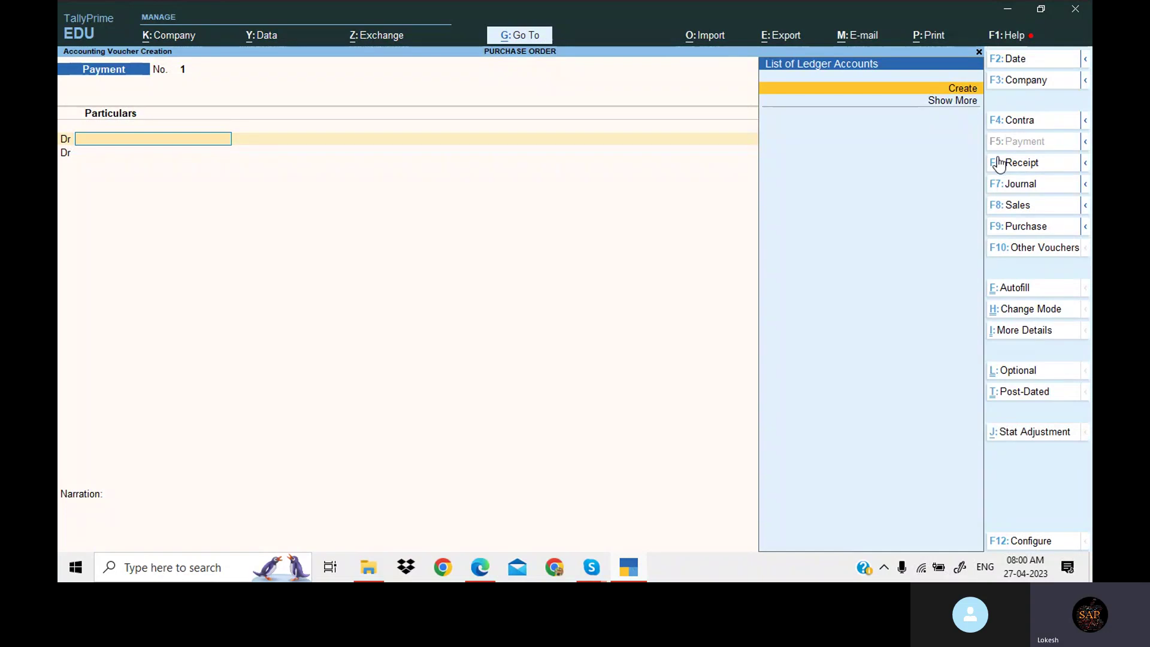
- Open the list of other voucher types and show the inactive ones
click(1061, 246)
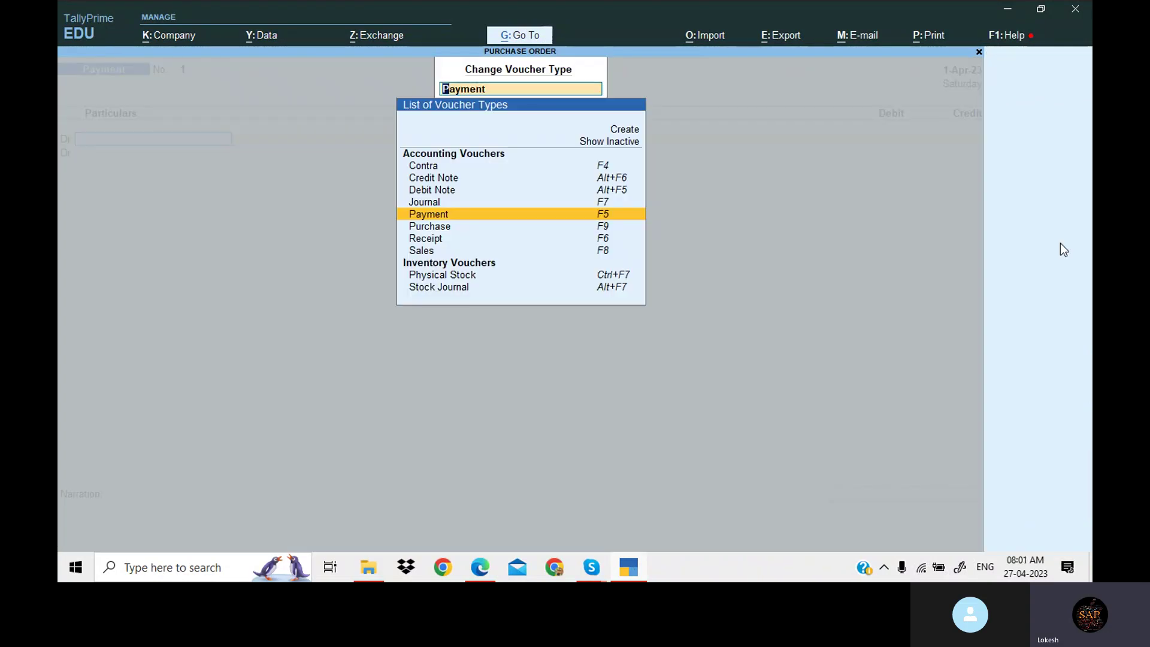
key(Up)
key(Up)
key(Up)
key(Up)
key(Up)
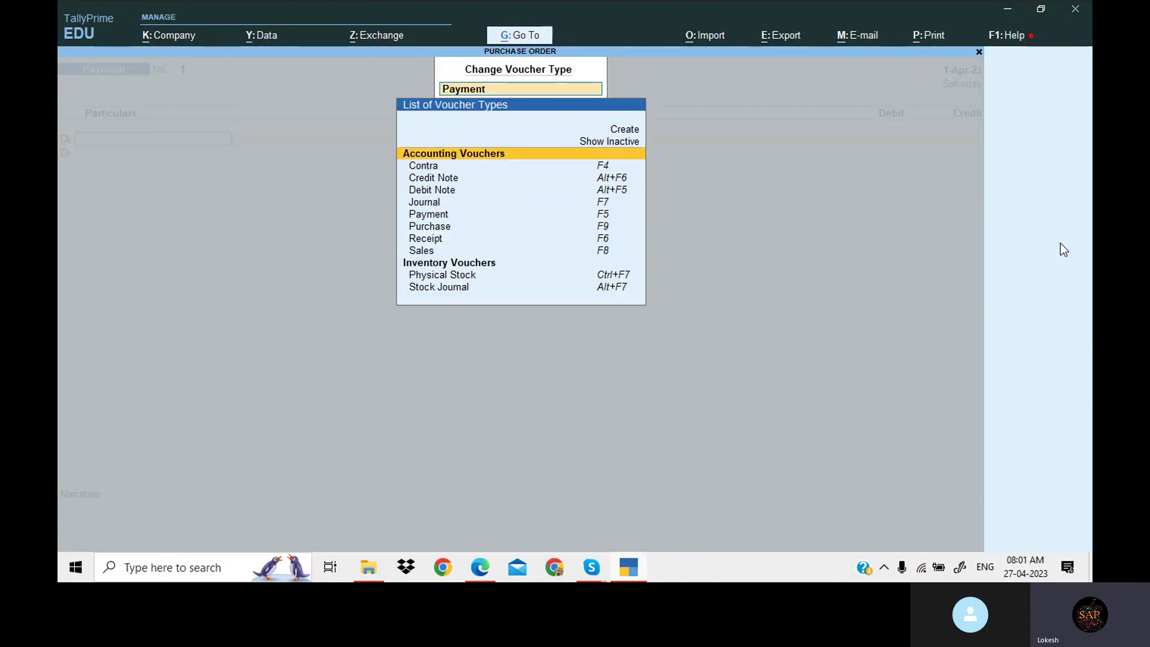
key(Return)
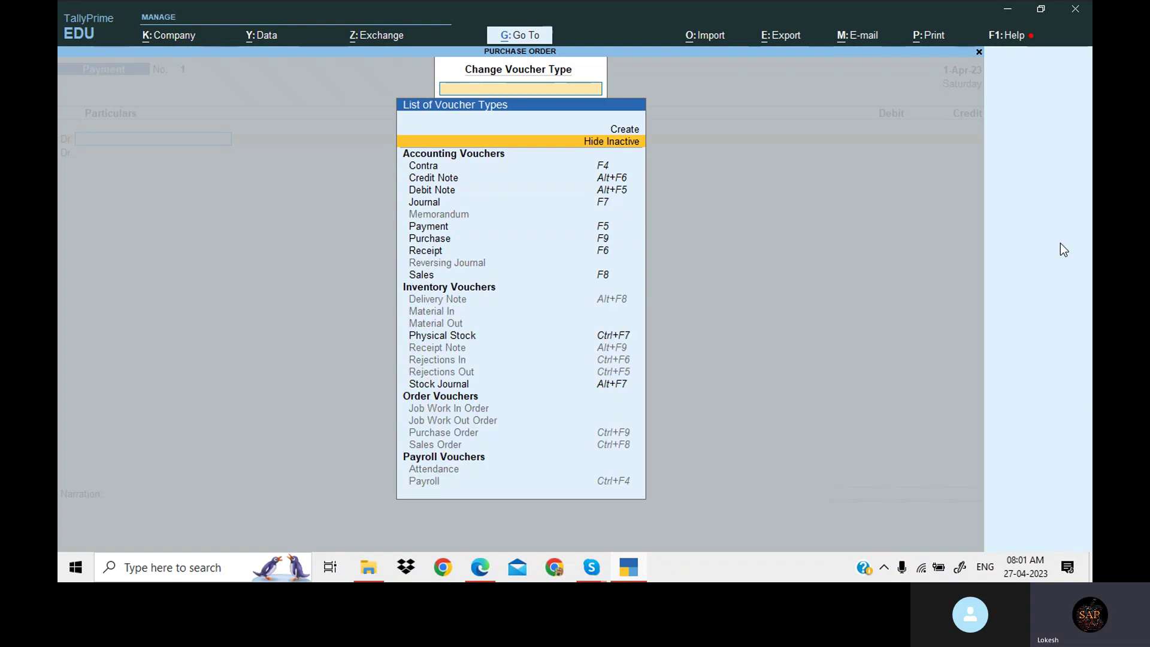
- Choose the inactive Purchase Order voucher type for entry and activate it
key(Down)
key(Down)
key(Down)
key(Down)
key(Down)
key(Down)
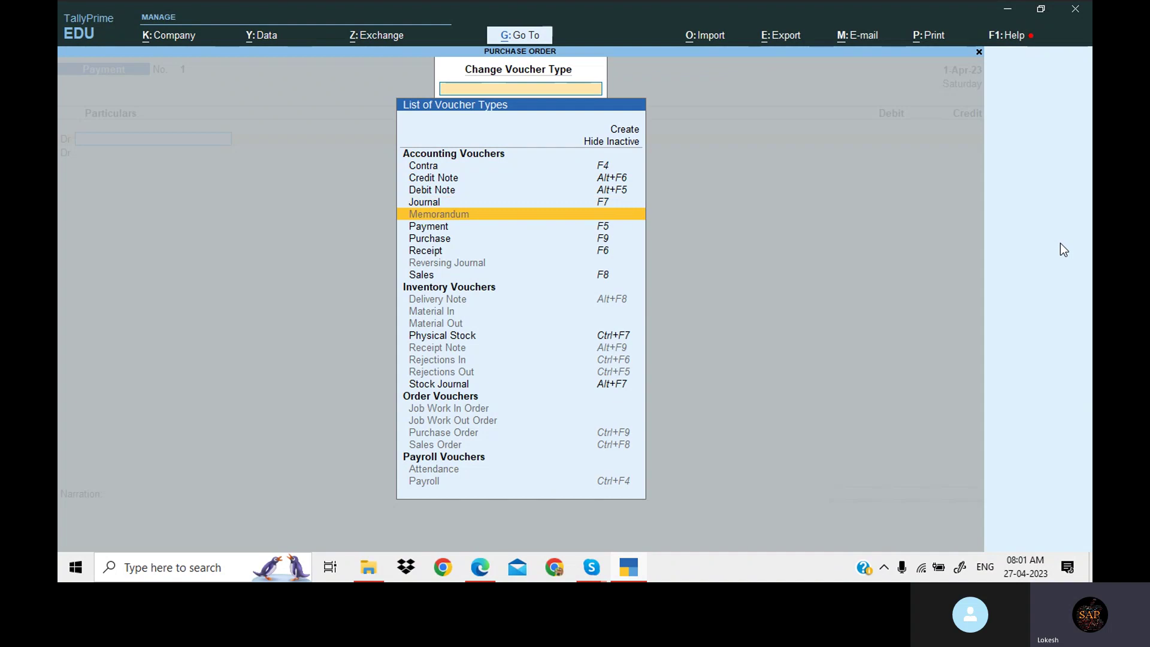
key(Down)
key(Down)
key(Down)
key(Down)
key(Down)
key(Down)
key(Down)
key(Down)
key(Down)
key(Down)
key(Down)
key(Down)
key(Down)
key(Down)
key(Down)
key(Down)
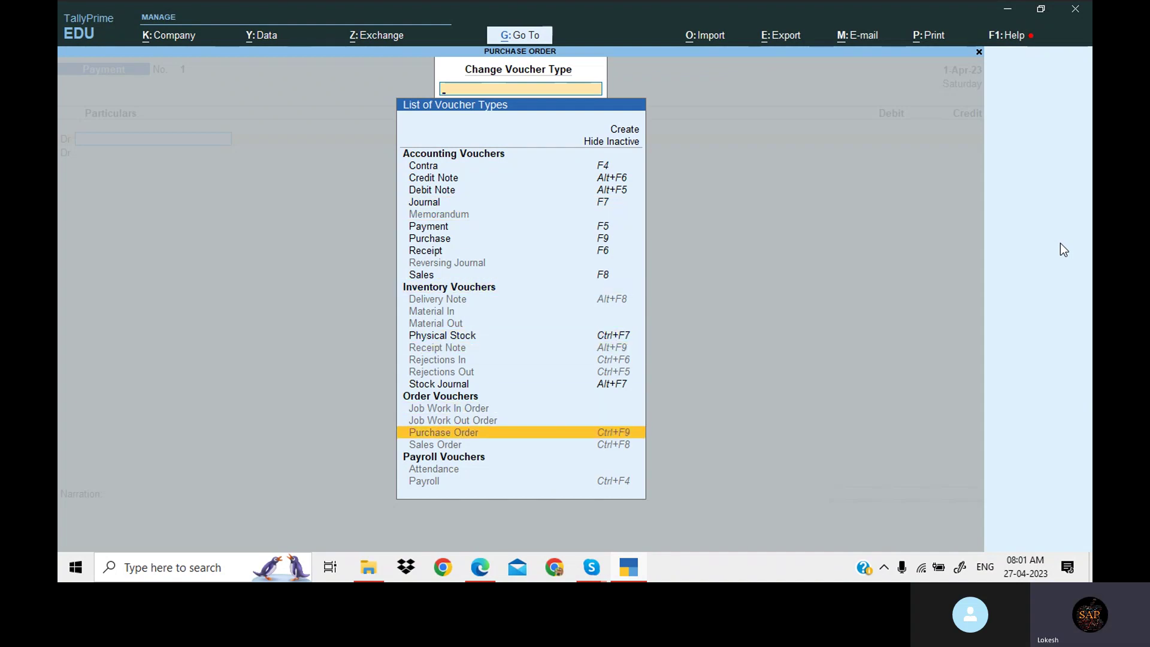
key(Return)
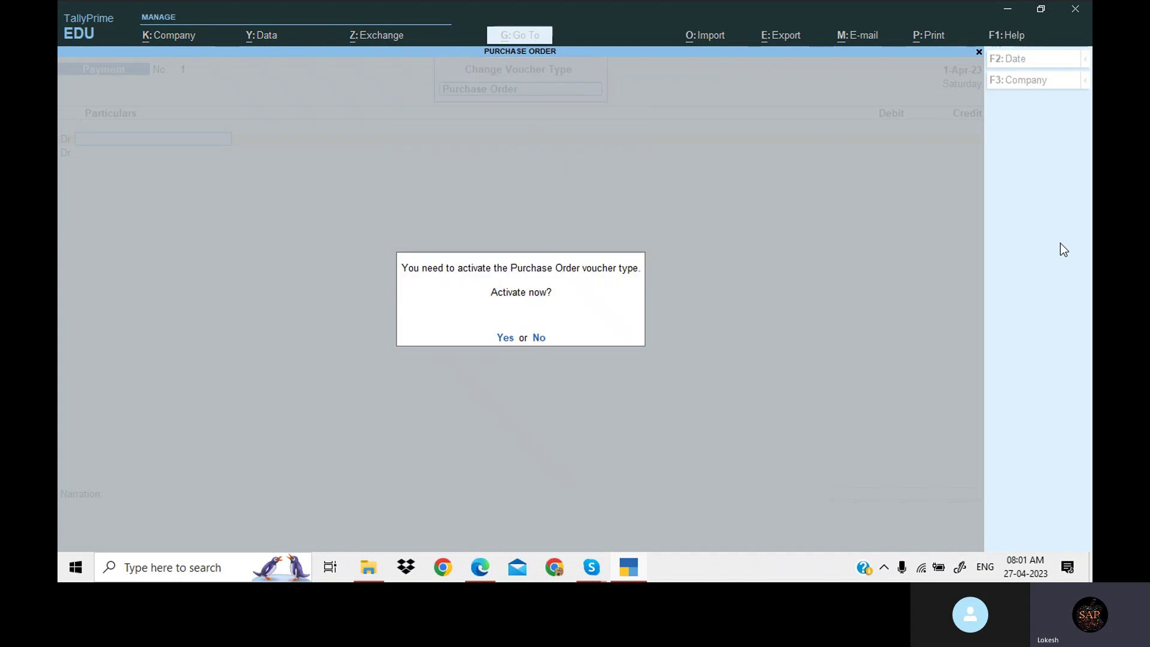
key(y)
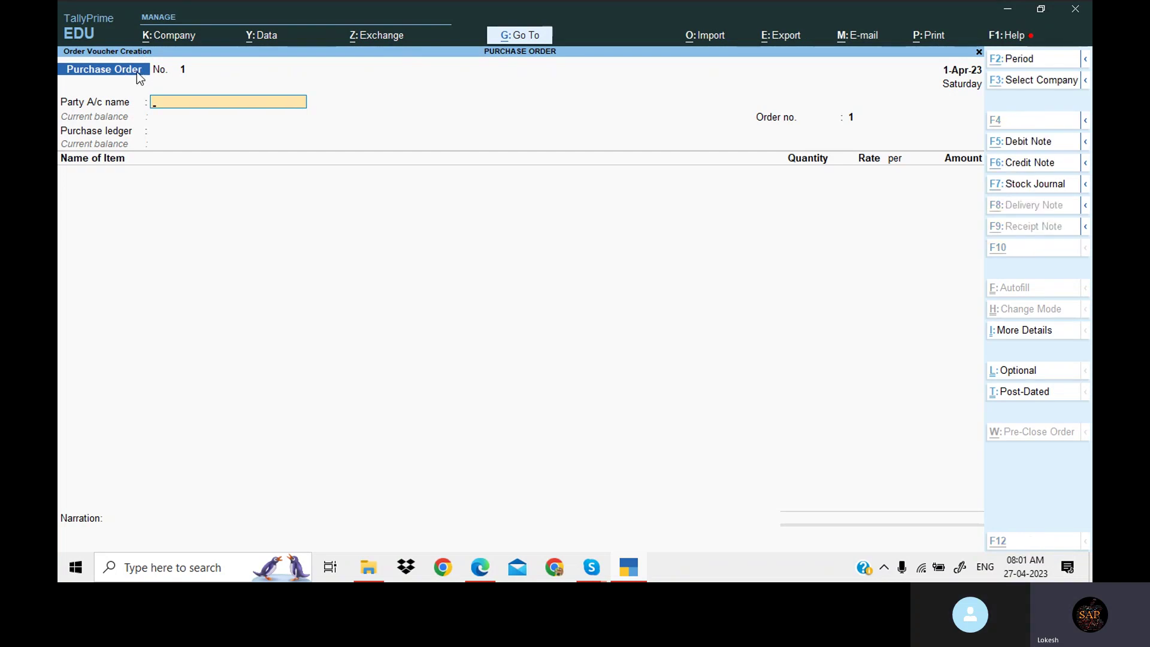
- Start a new party ledger and name it Sunshine Computers, copying the name from the exercise PDF
key(alt+c)
click(634, 571)
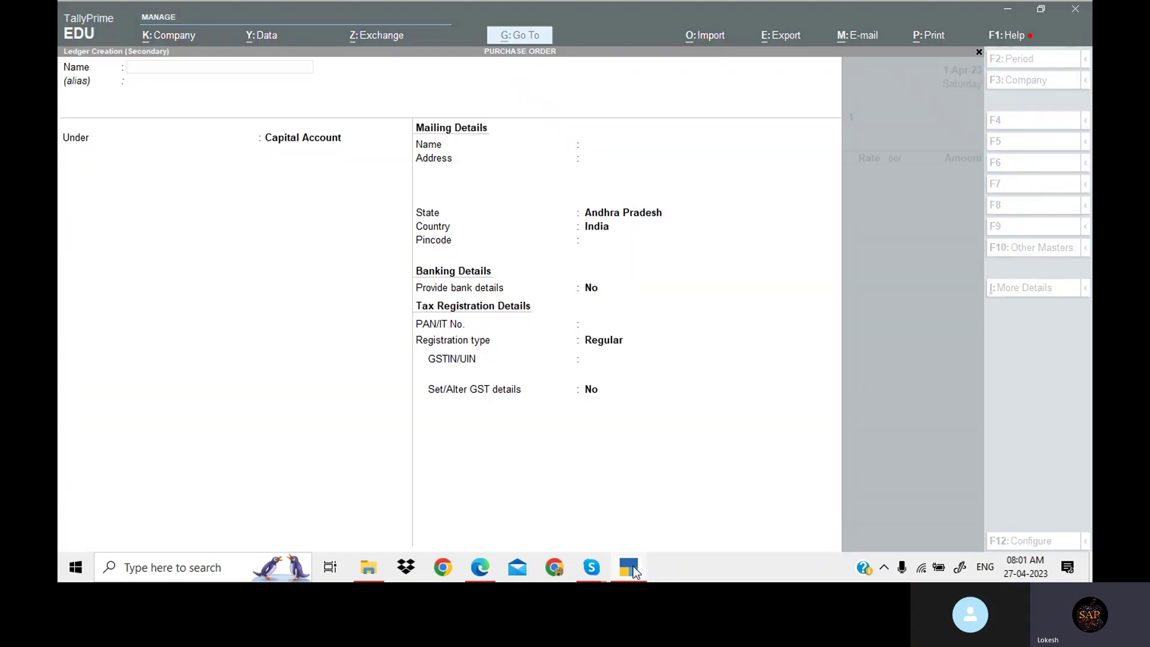
drag(483, 253, 592, 256)
key(ctrl+c)
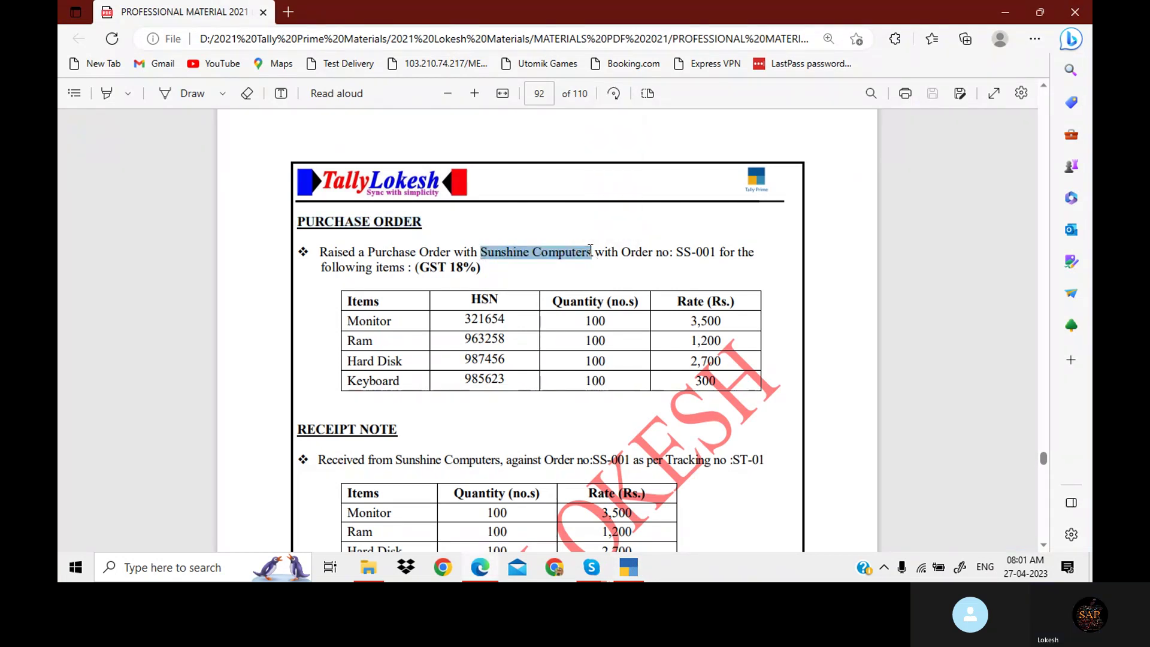
click(634, 576)
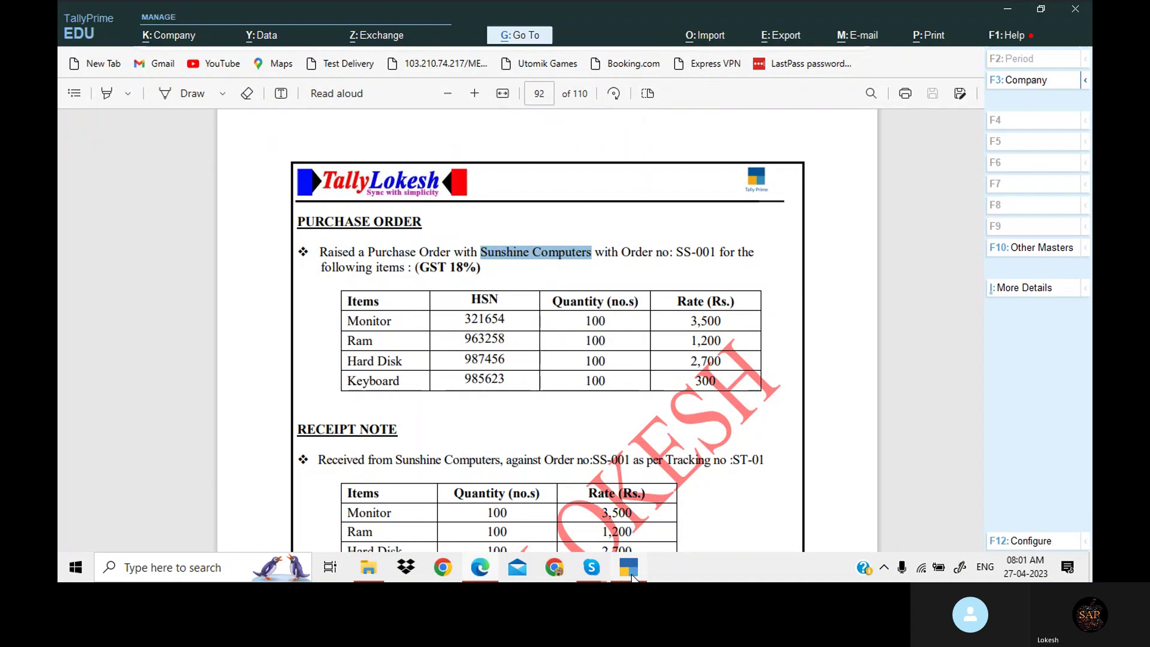
key(ctrl+alt+v)
key(Return)
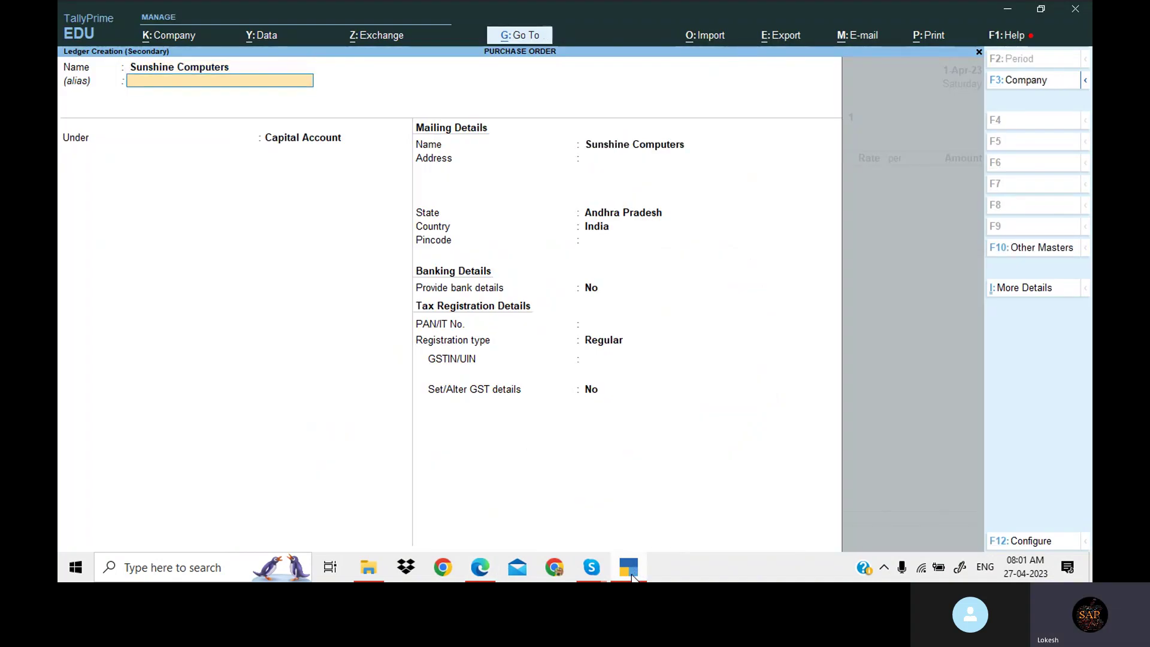
- Place the Sunshine Computers ledger under Sundry Creditors, enter 37 as its GSTIN/UIN and save it
text(Sun)
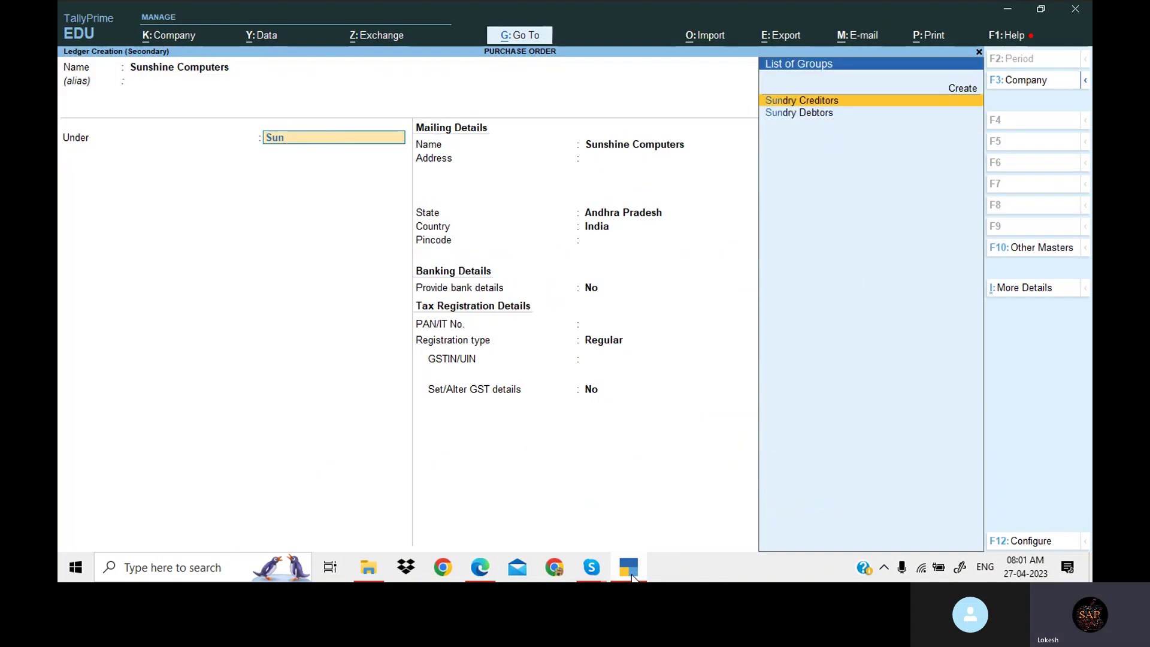
key(Return)
key(Return)
key(Return)
key(Return)
key(Return)
key(Return)
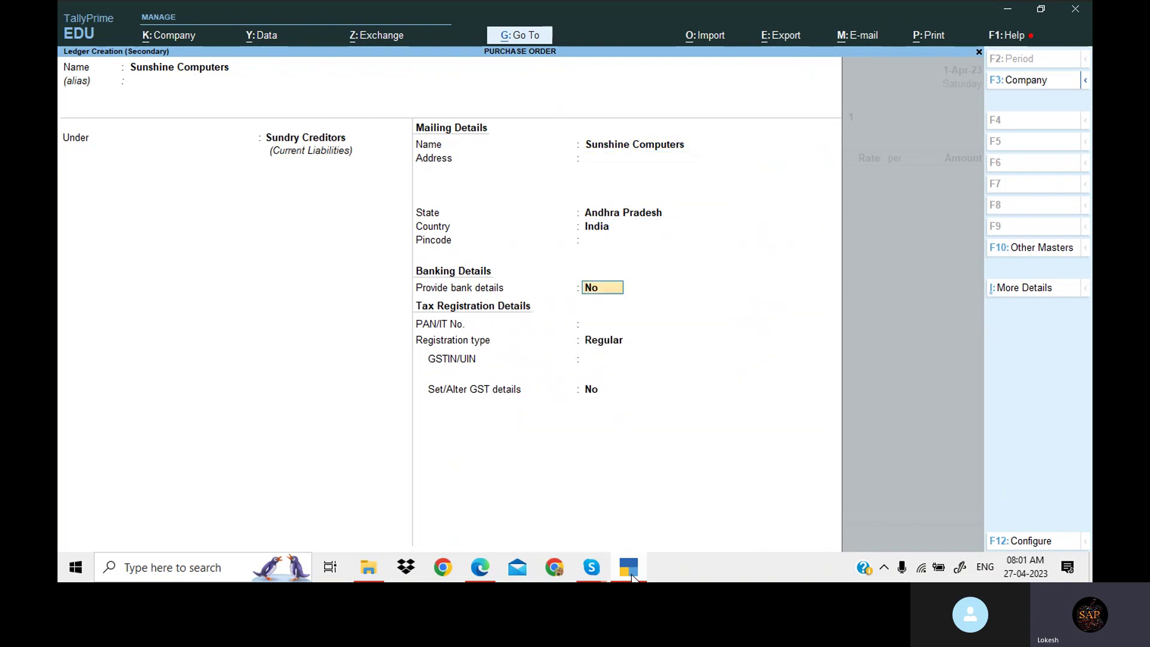
key(Return)
key(Return)
key(Return)
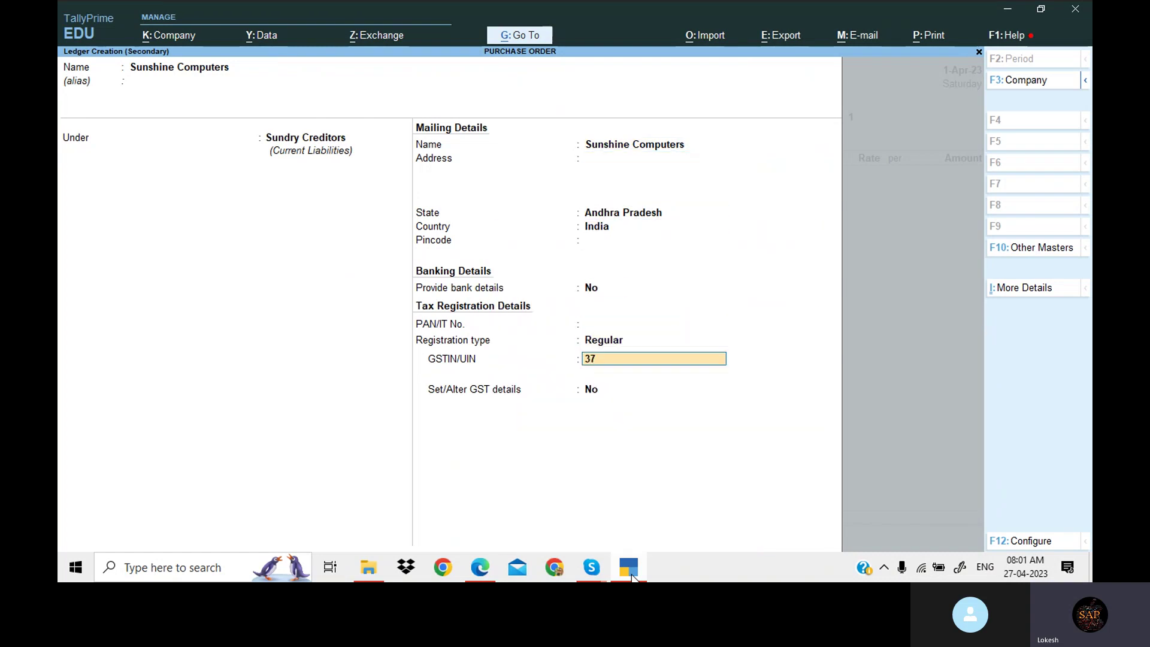
key(Return)
key(Return)
key(Return)
key(Return)
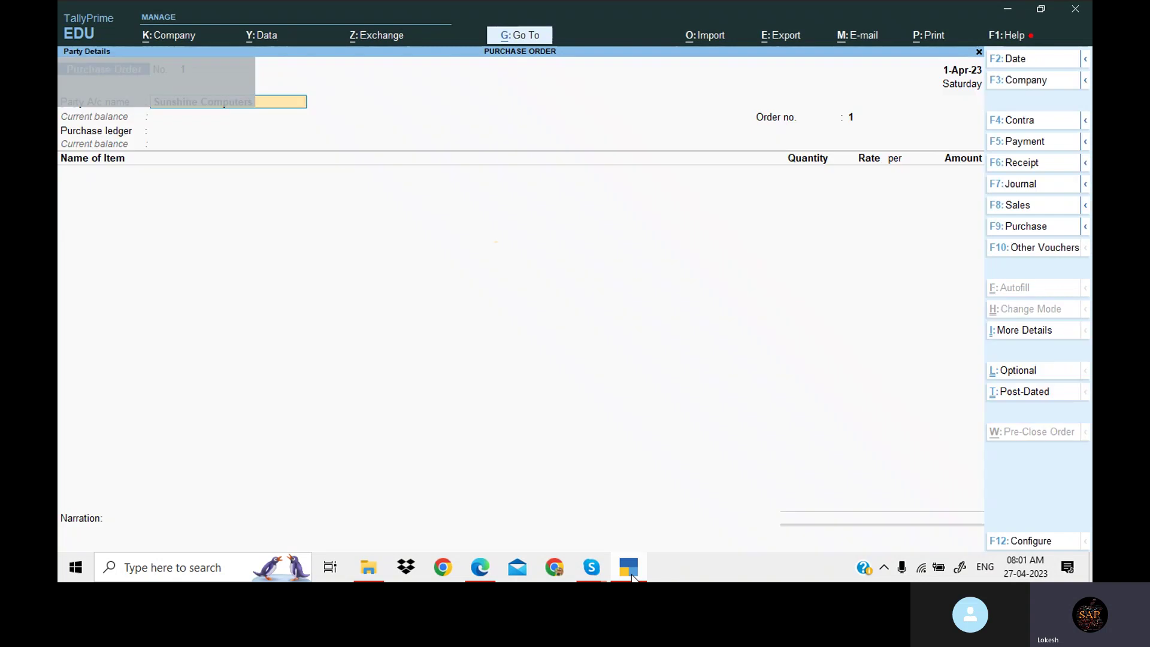
- Accept the order and party details for Sunshine Computers in the purchase order without changing them
key(Return)
key(Return)
key(Return)
key(Return)
key(Return)
key(Return)
key(Return)
key(Return)
key(Return)
key(Return)
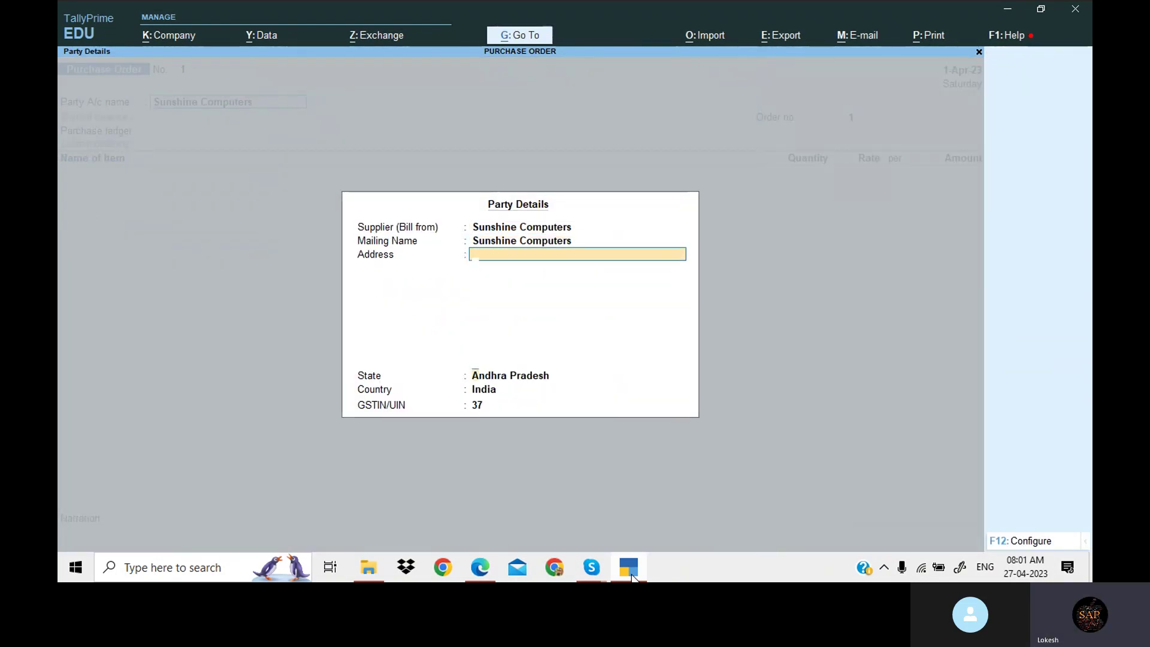
key(Return)
key(Return)
key(Return)
key(Return)
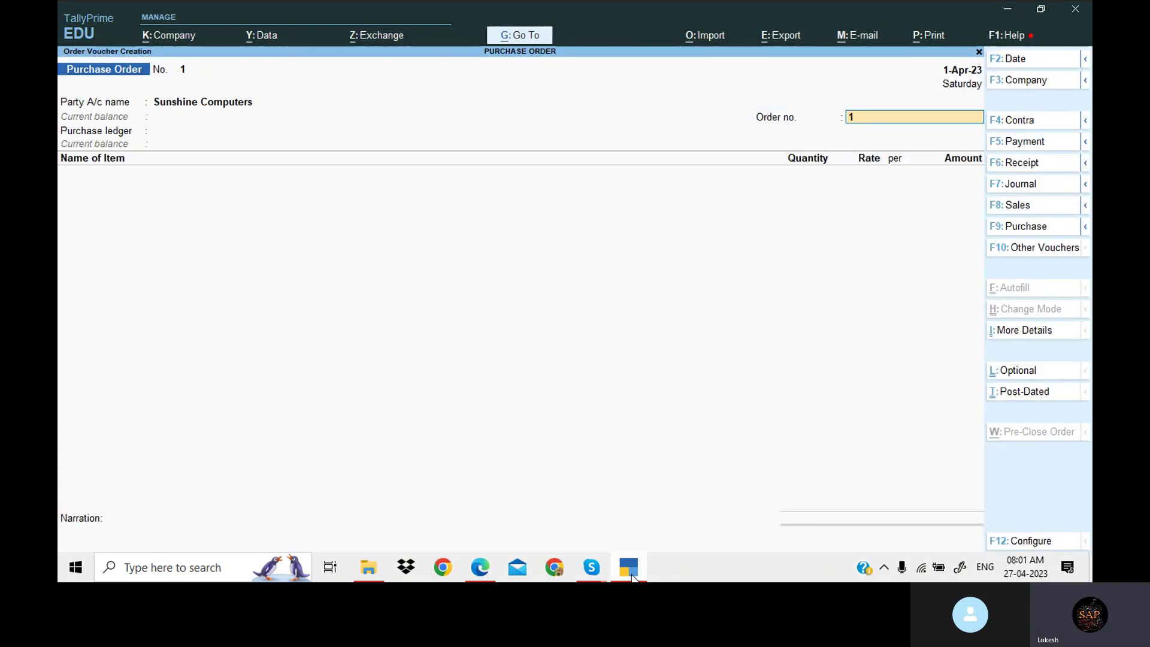
- Look up the order number in the exercise PDF and set the voucher's order number to SS-001
key(Return)
click(632, 574)
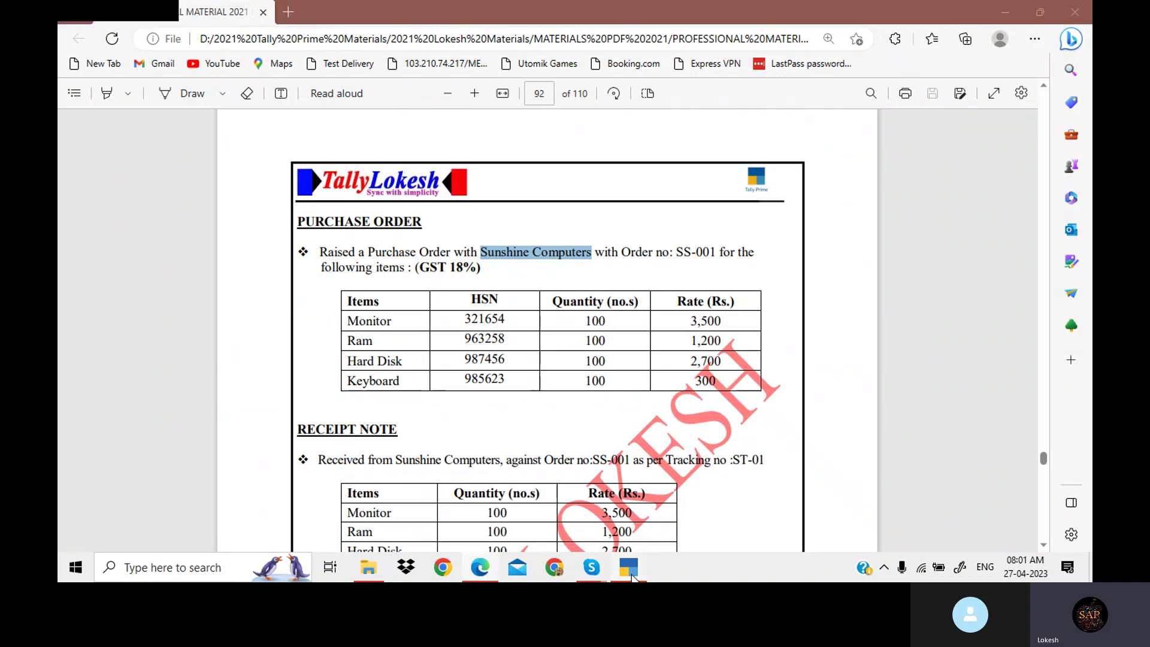
click(632, 574)
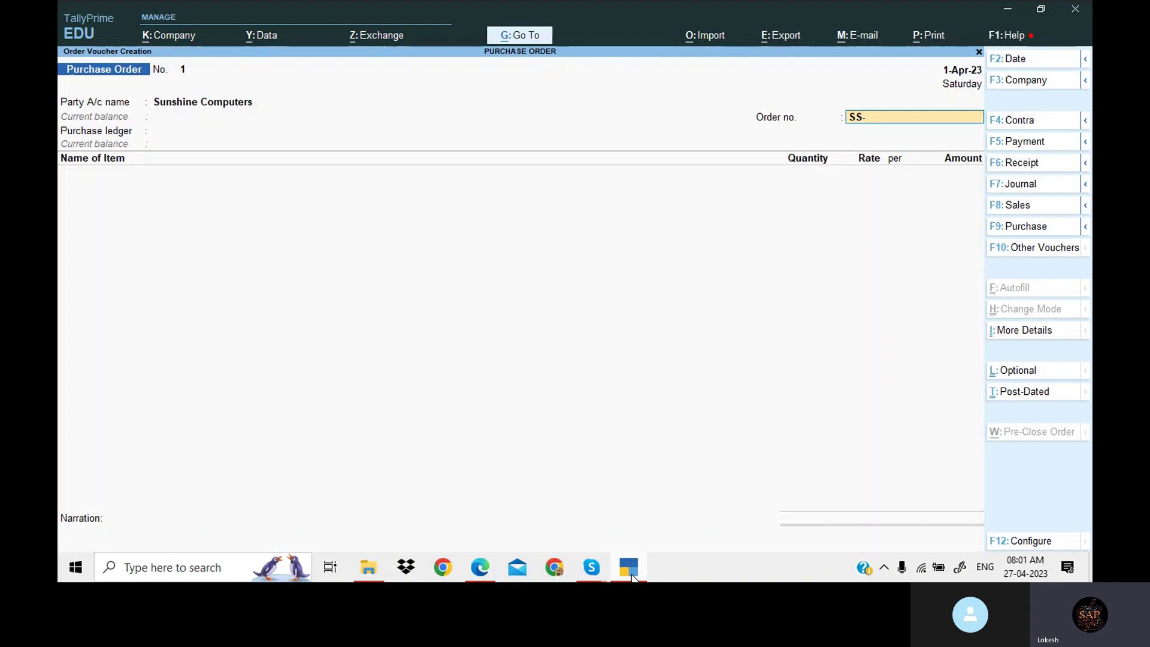
text(001)
key(Return)
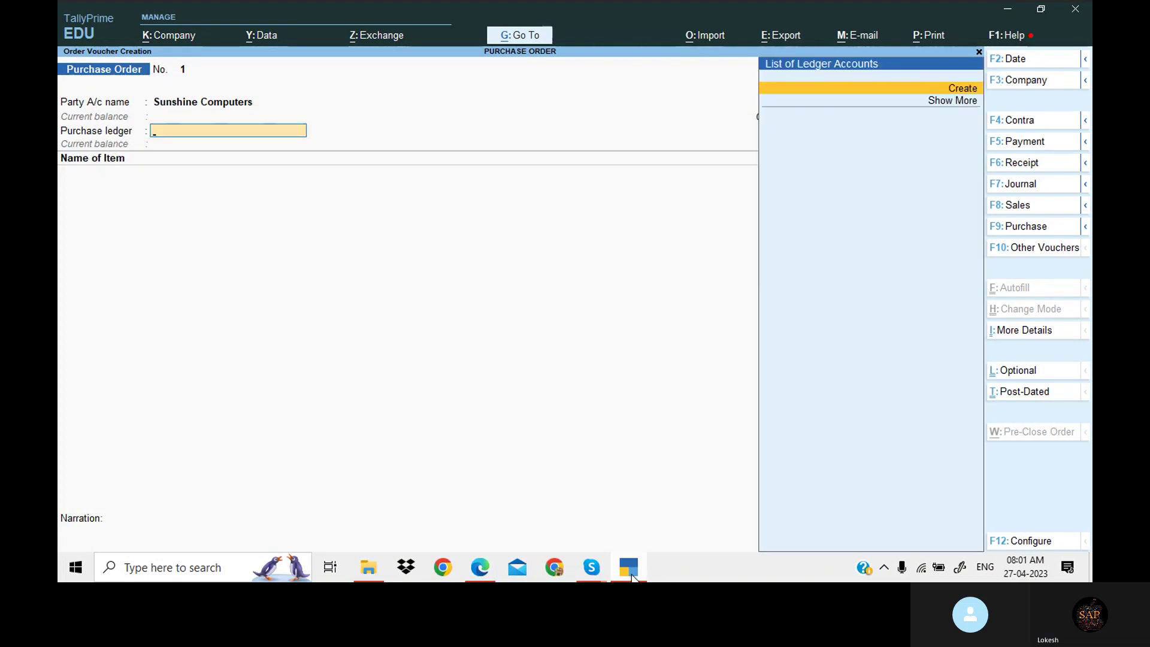
- Create a purchase ledger named PURCHASE under Purchase Accounts with Goods as the type of supply
key(alt+c)
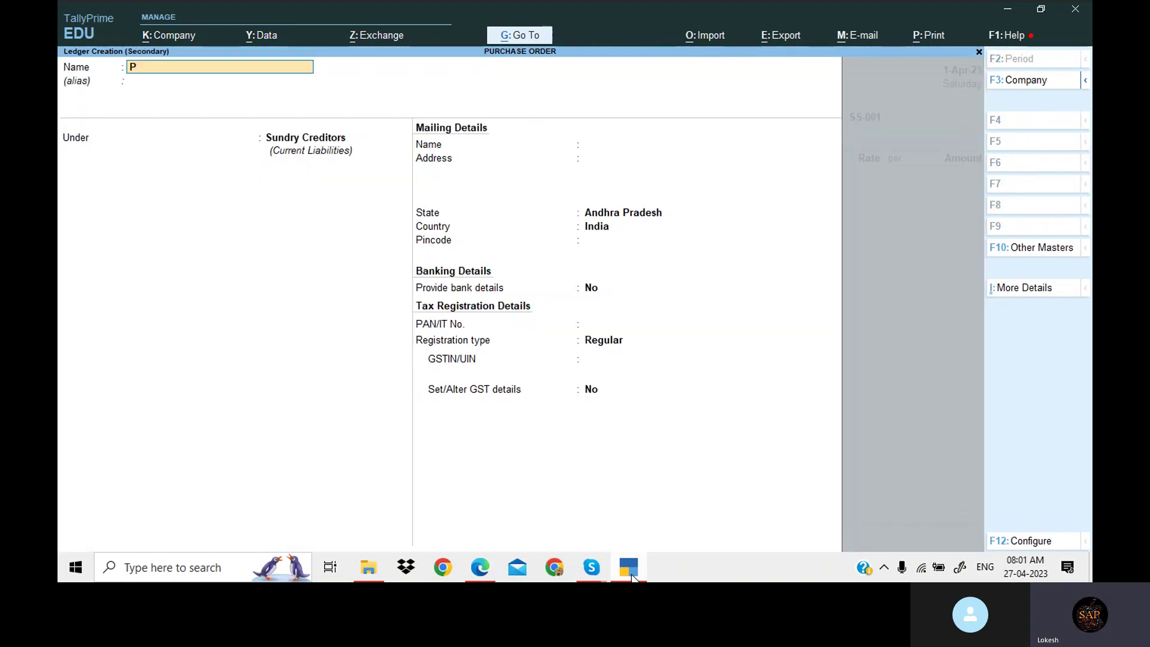
text(PURCHASE)
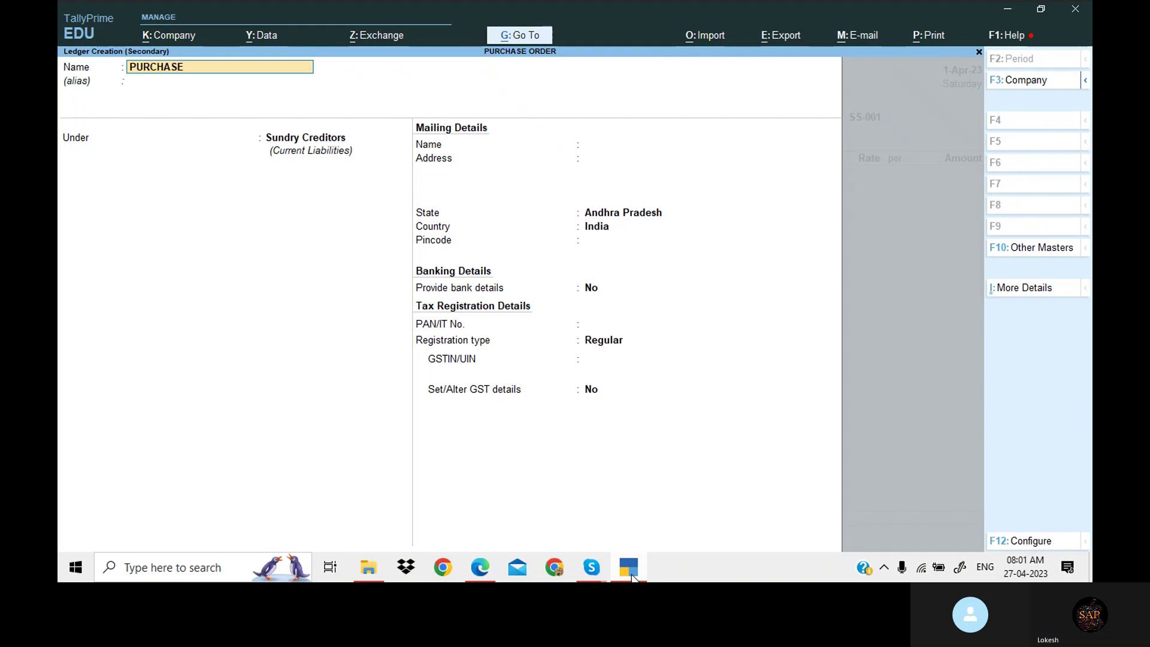
key(Return)
text(pu)
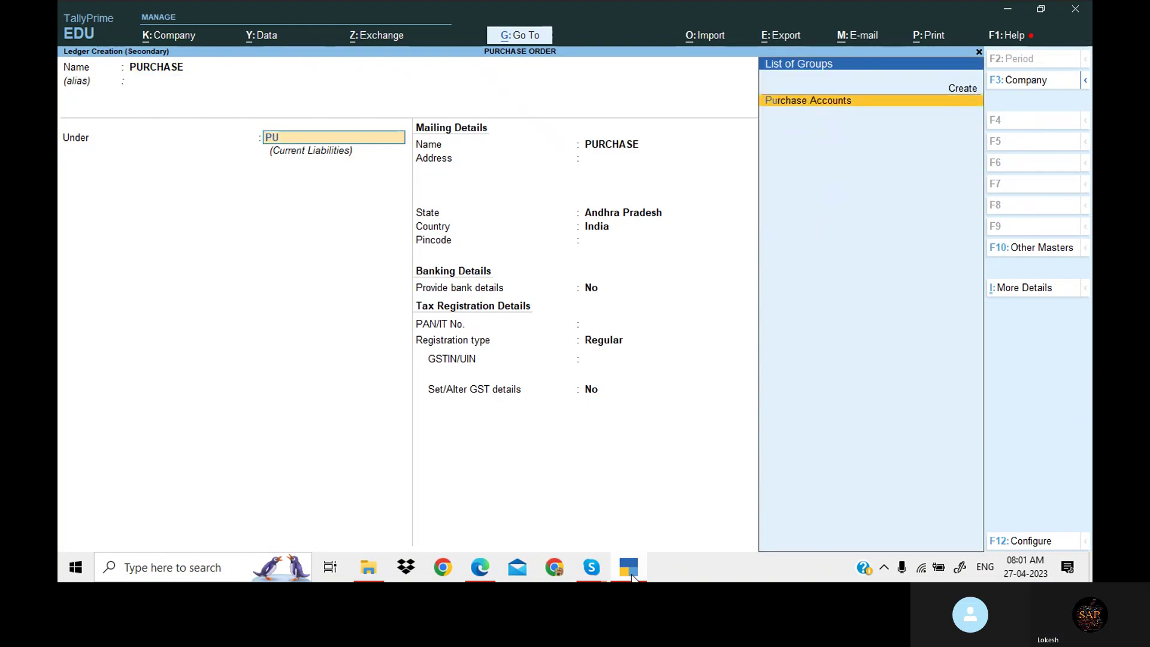
key(Return)
key(Return)
key(Return)
key(Return)
text(g)
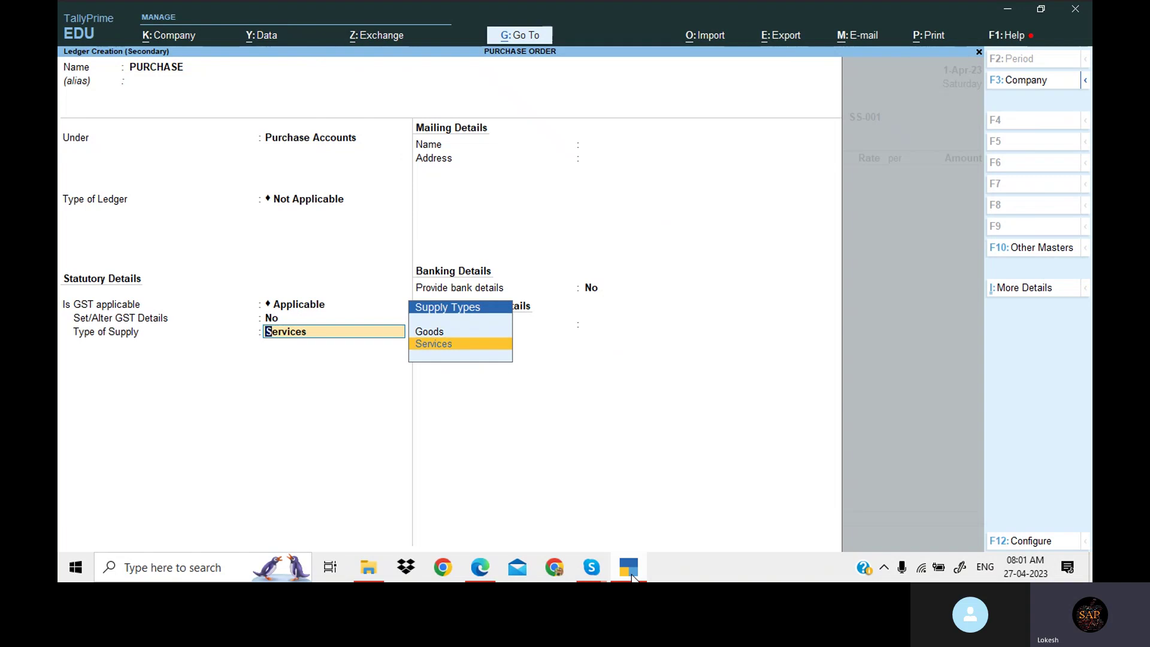
key(Return)
key(Return)
key(Return)
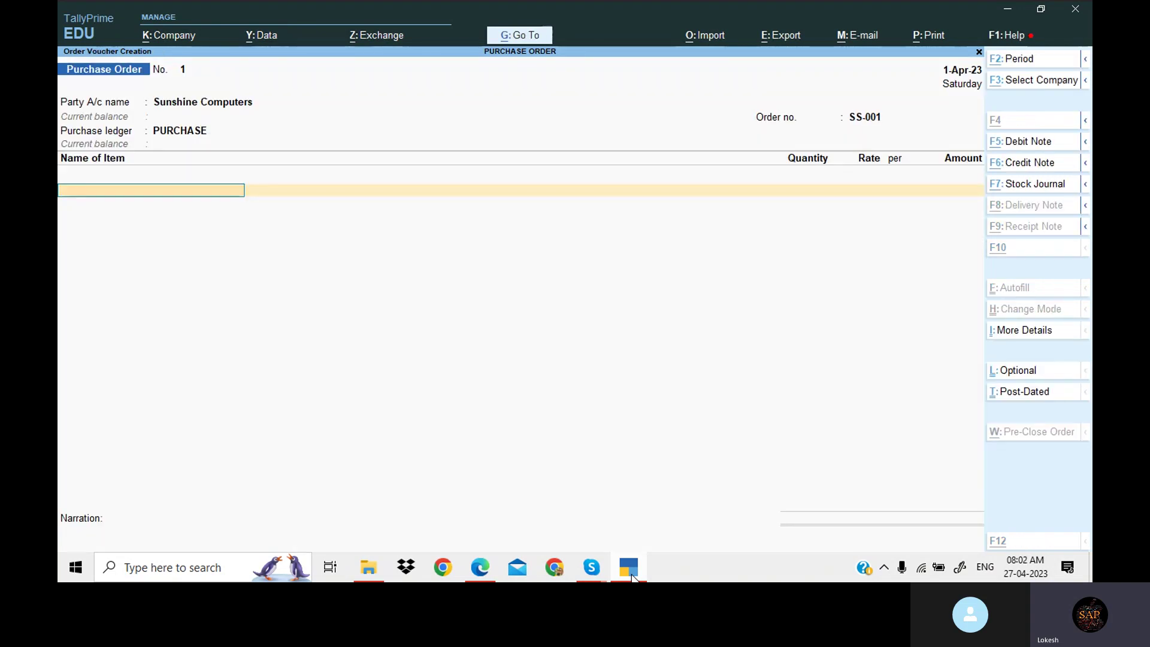
- Start a new stock item and name it Monitor, copying the name from the exercise PDF
key(alt+c)
key(alt+Tab)
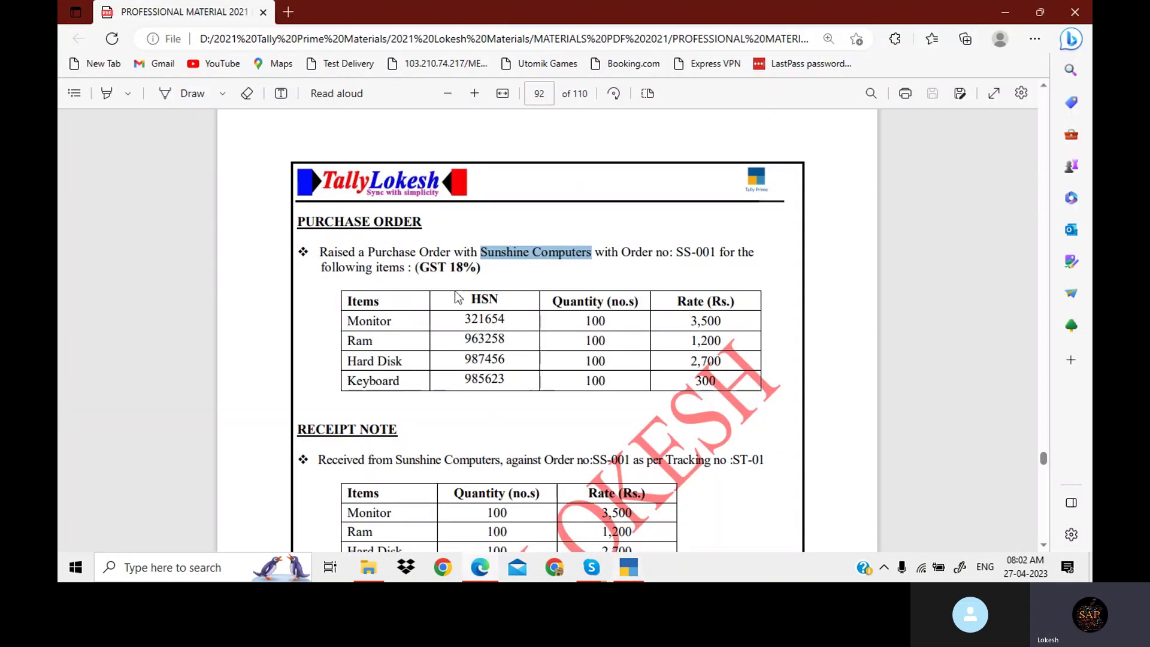
drag(348, 322, 401, 327)
key(ctrl+c)
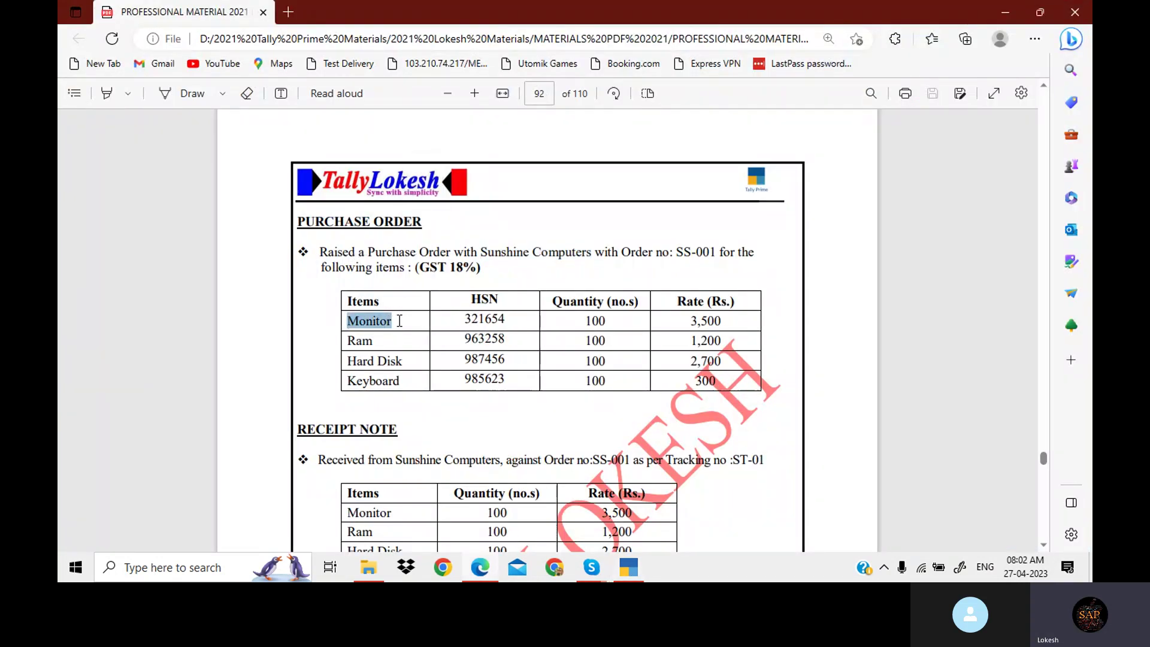
click(637, 566)
key(ctrl+alt+v)
key(Return)
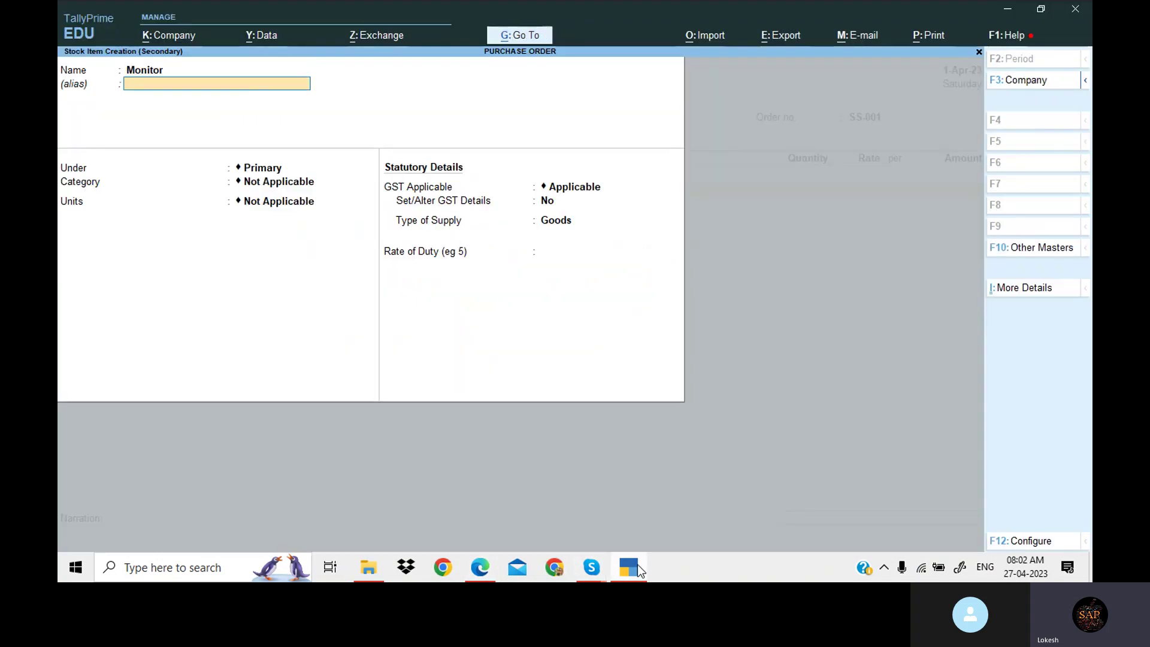
- Create a simple unit nos with the unit quantity code NOS-NUMBERS and assign it to the Monitor item
key(Return)
key(Return)
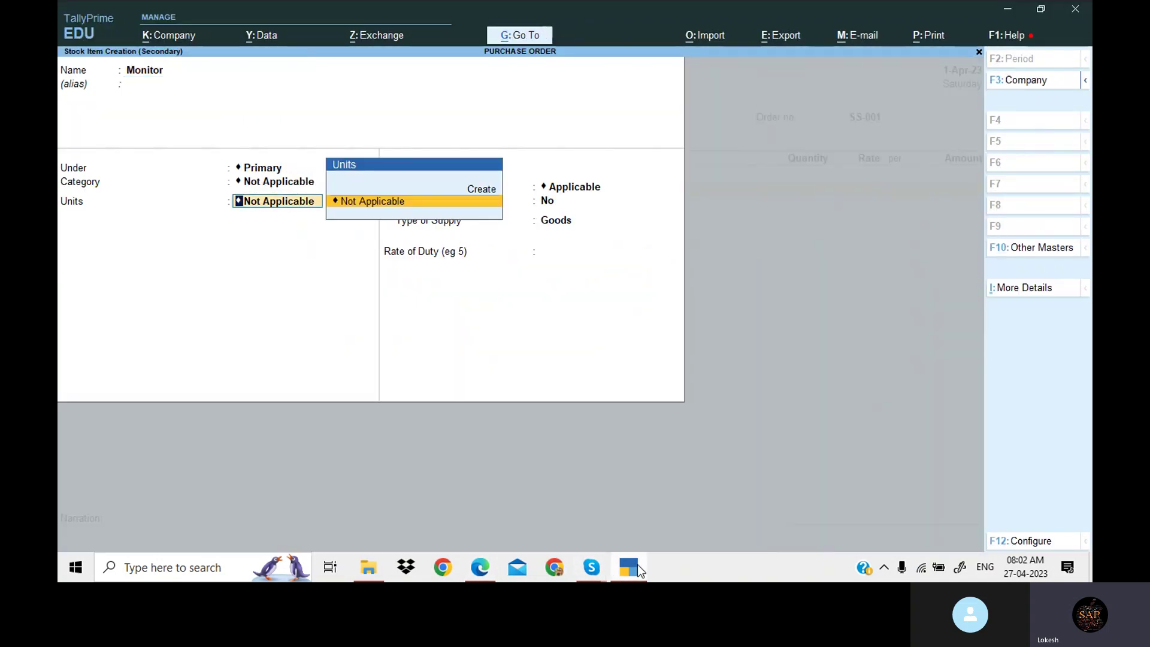
key(alt+c)
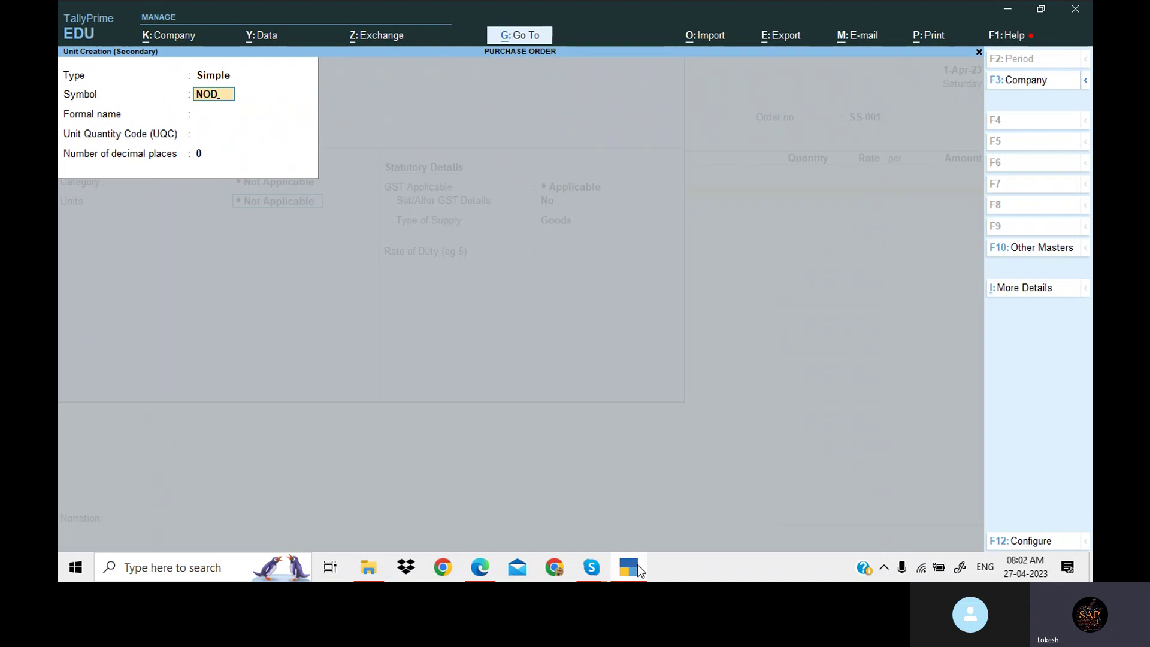
key(BackSpace)
key(BackSpace)
text(os)
key(Return)
key(Return)
text(n)
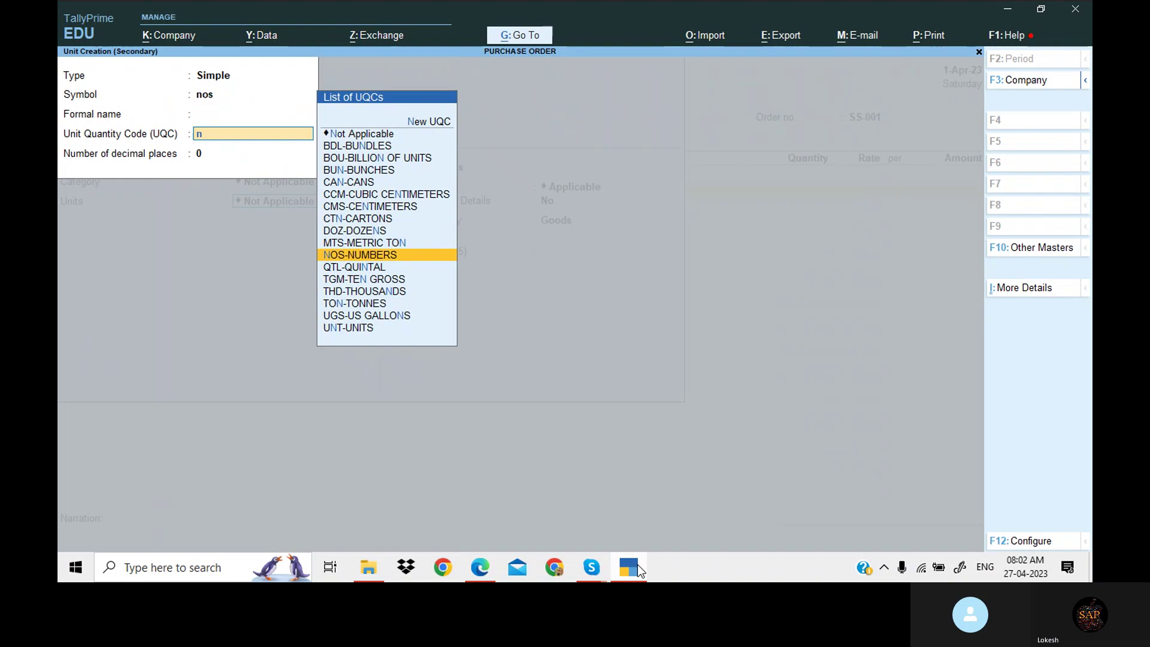
text(os)
key(Return)
key(Return)
key(Return)
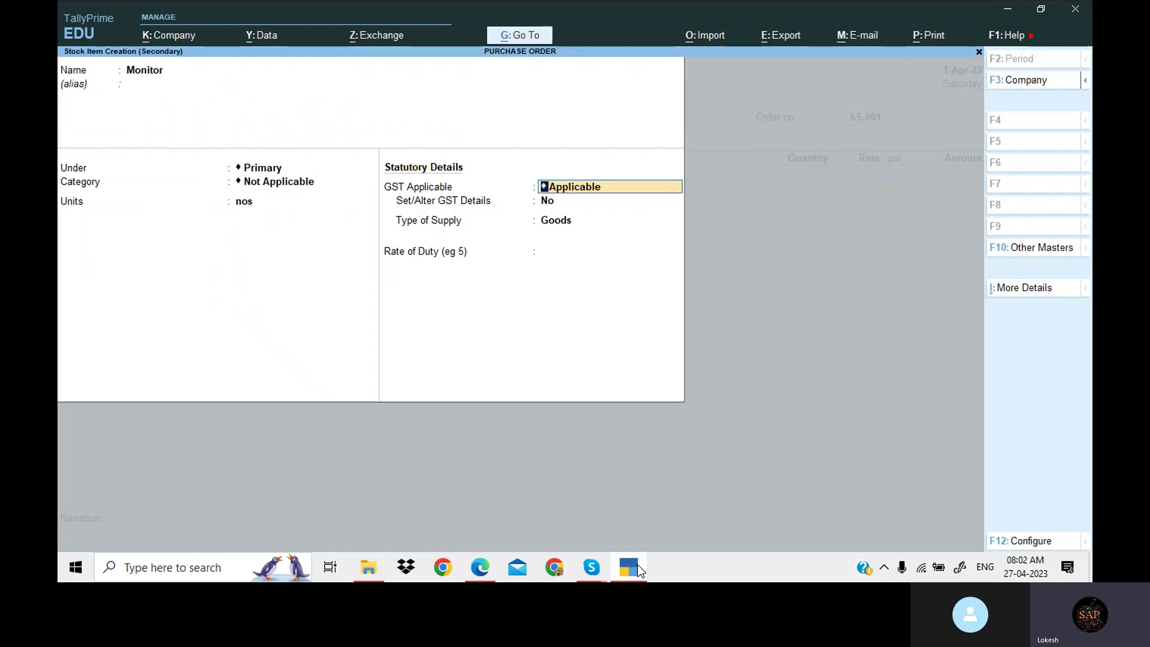
- Enable GST details for the Monitor item and add a tax rate entry applicable from 1-Apr-23 with HSN/SAC 7894
key(Return)
text(y)
key(Return)
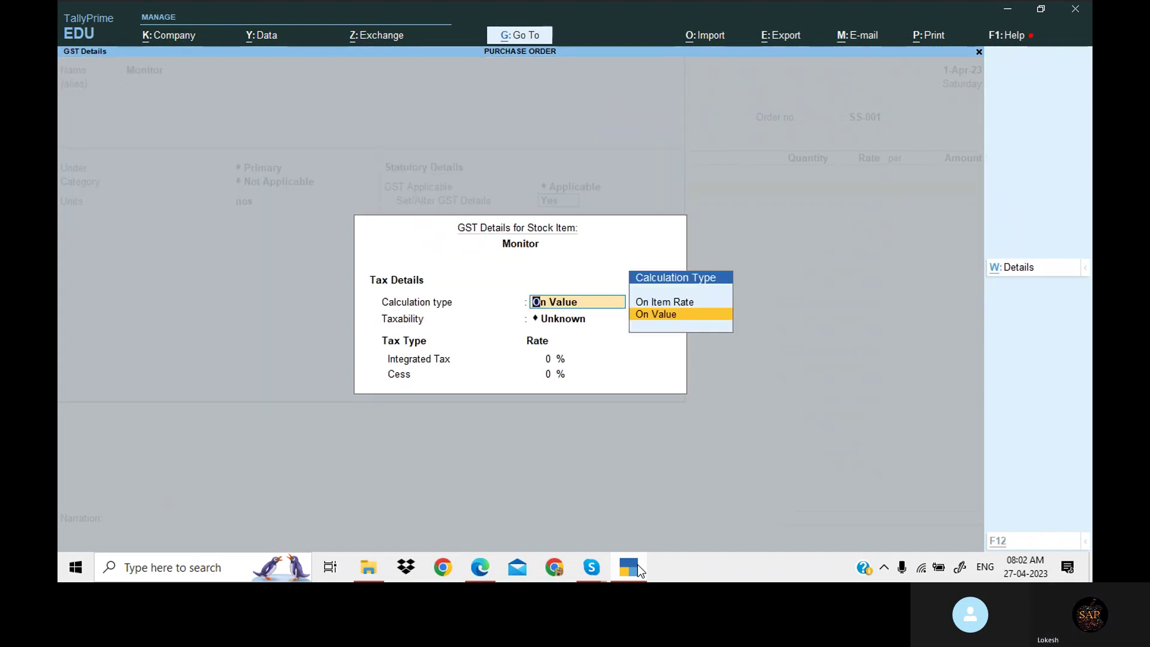
key(alt+w)
text(1-4)
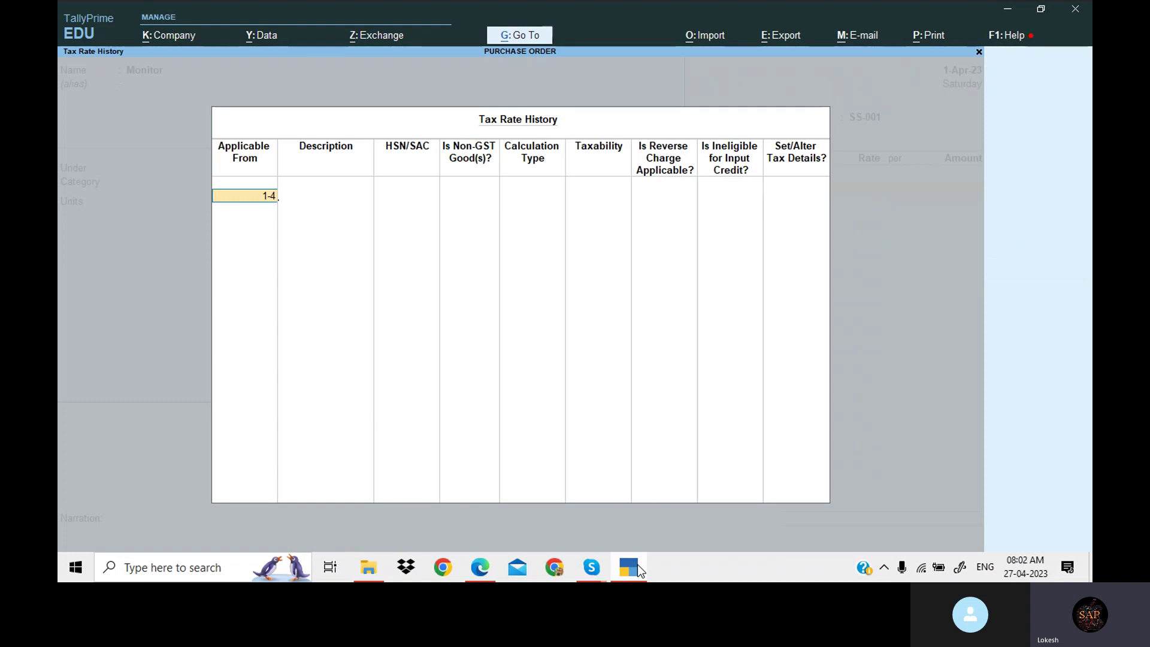
key(Return)
key(Return)
text(7894)
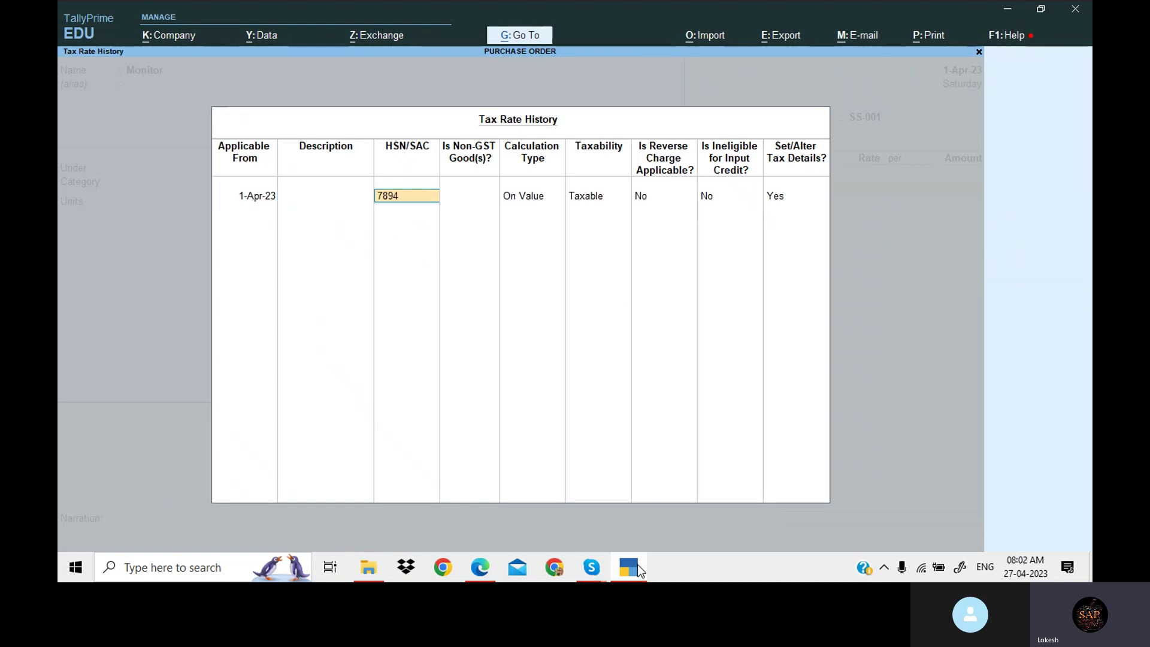
- Keep the Monitor item taxable on value, set its integrated tax rate to 18% and save the stock item
key(Return)
key(Return)
key(Return)
key(Return)
key(Return)
key(Return)
key(Return)
text(1)
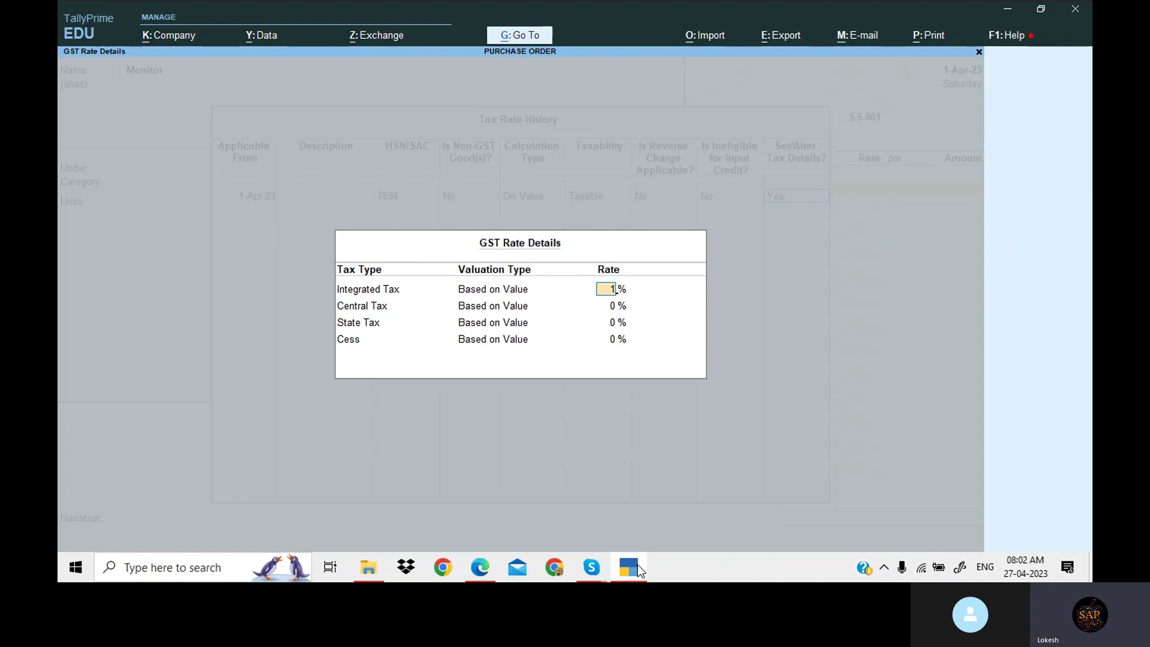
text(8)
key(Return)
key(Return)
key(Return)
key(Return)
key(Return)
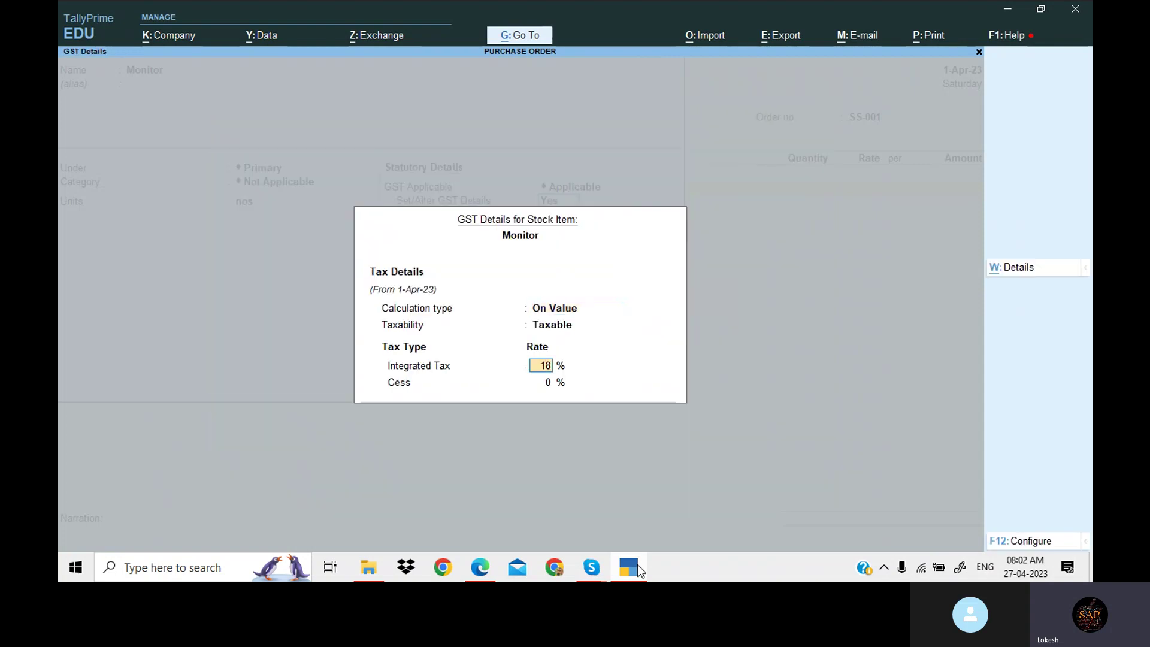
key(Return)
key(Return)
key(Return)
key(Return)
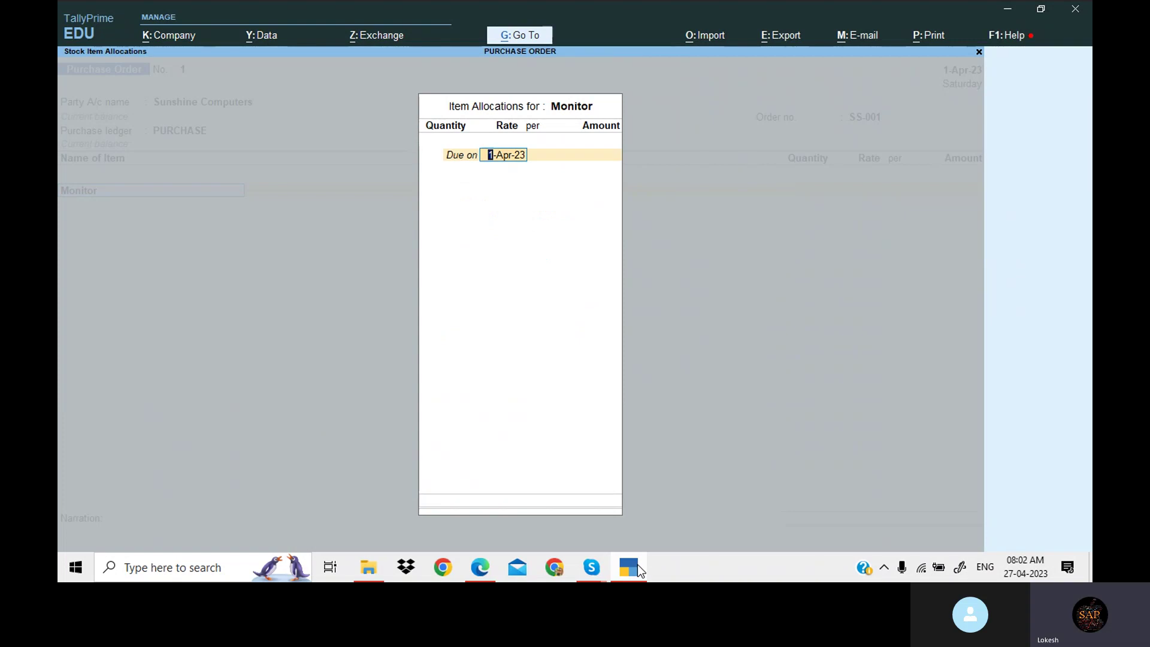
- Allocate 100 nos of Monitor at a rate of 3,500 per nos, due on 1-Apr-23
key(Return)
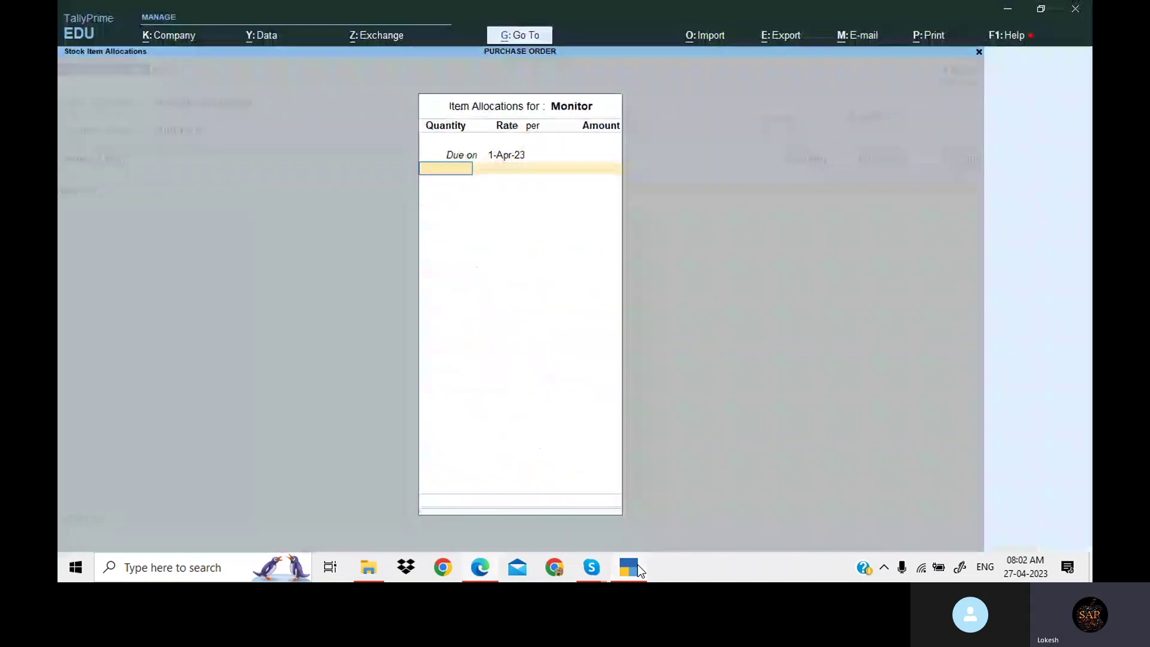
text(100)
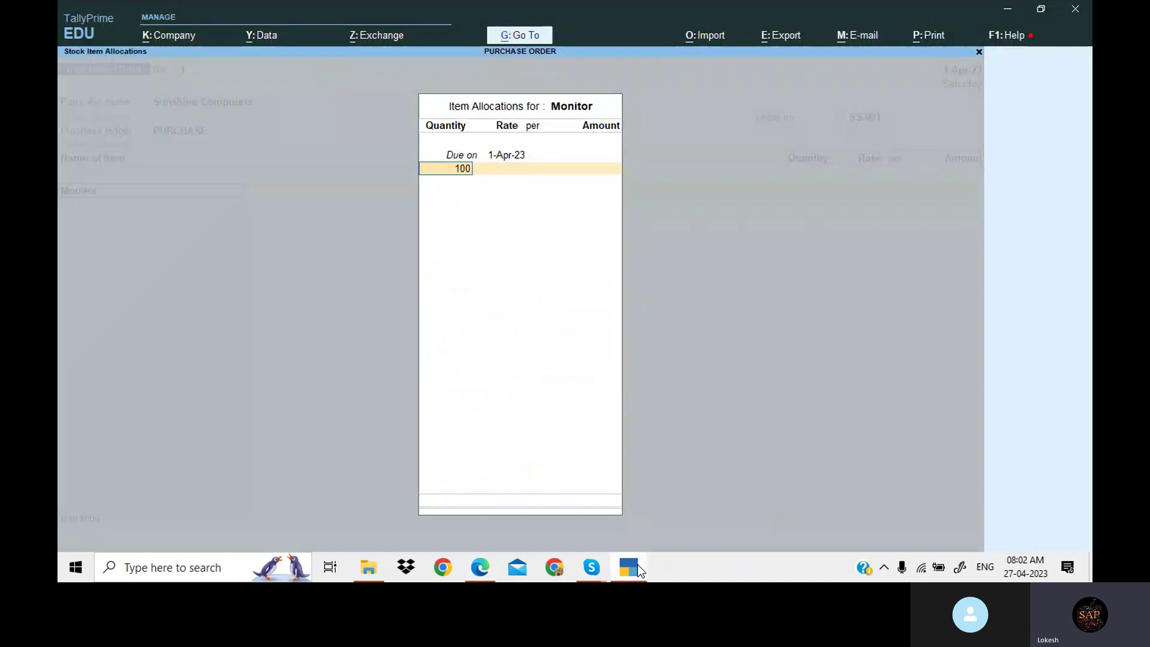
key(Return)
text(3,500)
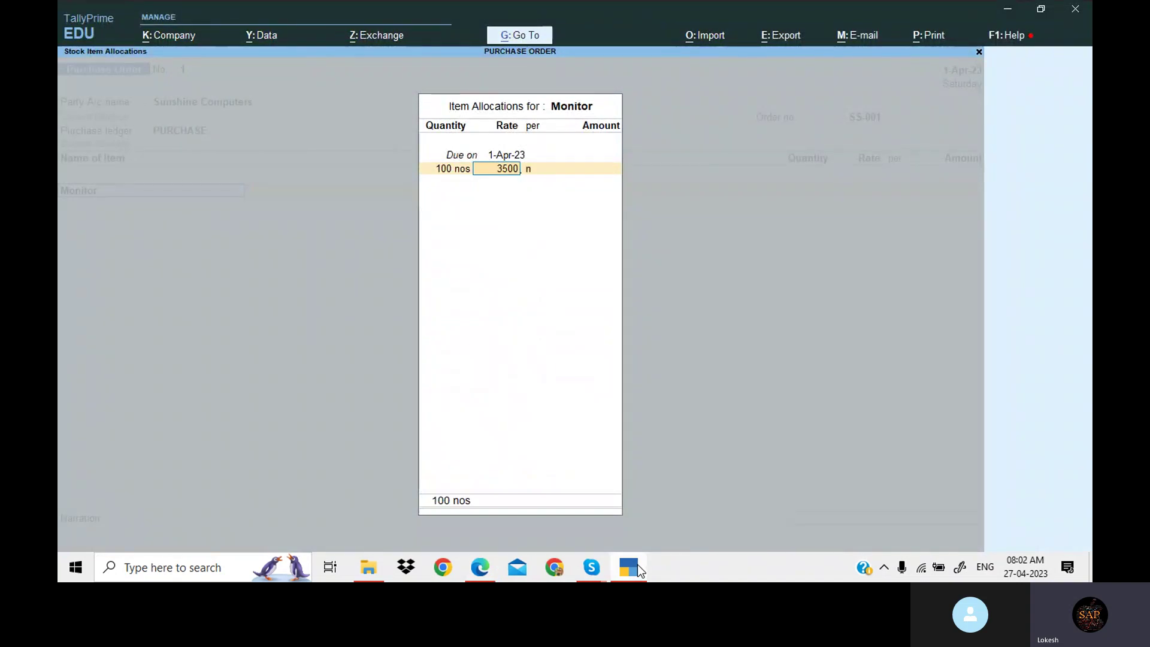
key(Return)
key(Return)
key(Return)
key(Return)
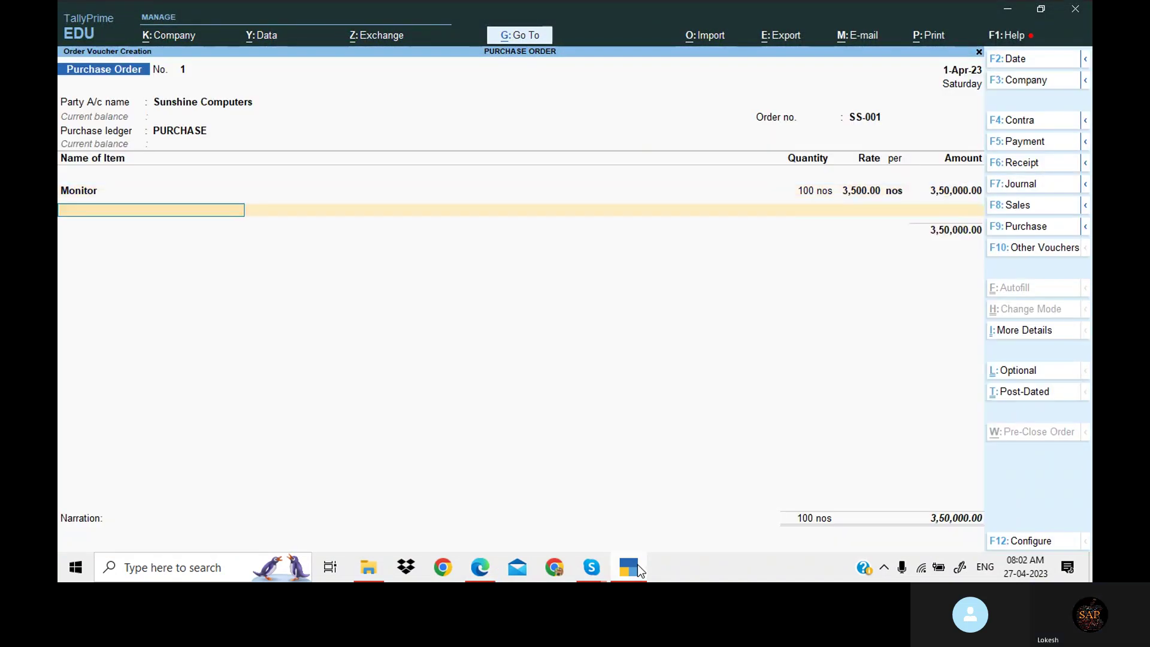
- Start a new stock item and name it Ram, copying the name from the exercise PDF
key(alt+c)
click(637, 564)
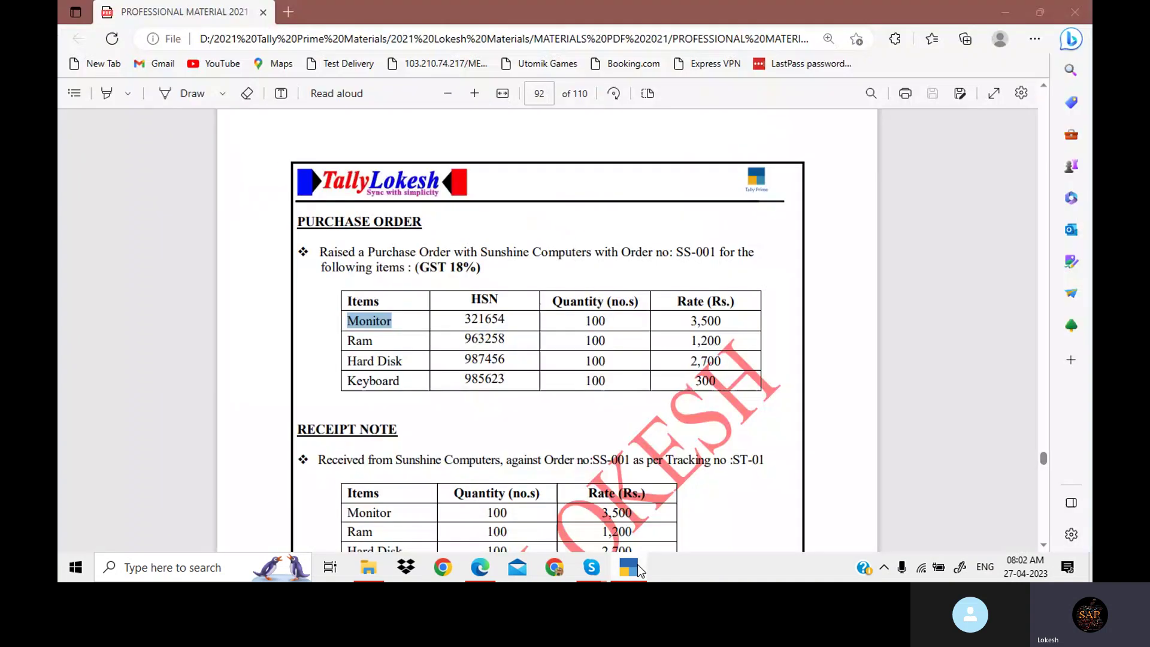
drag(348, 341, 371, 344)
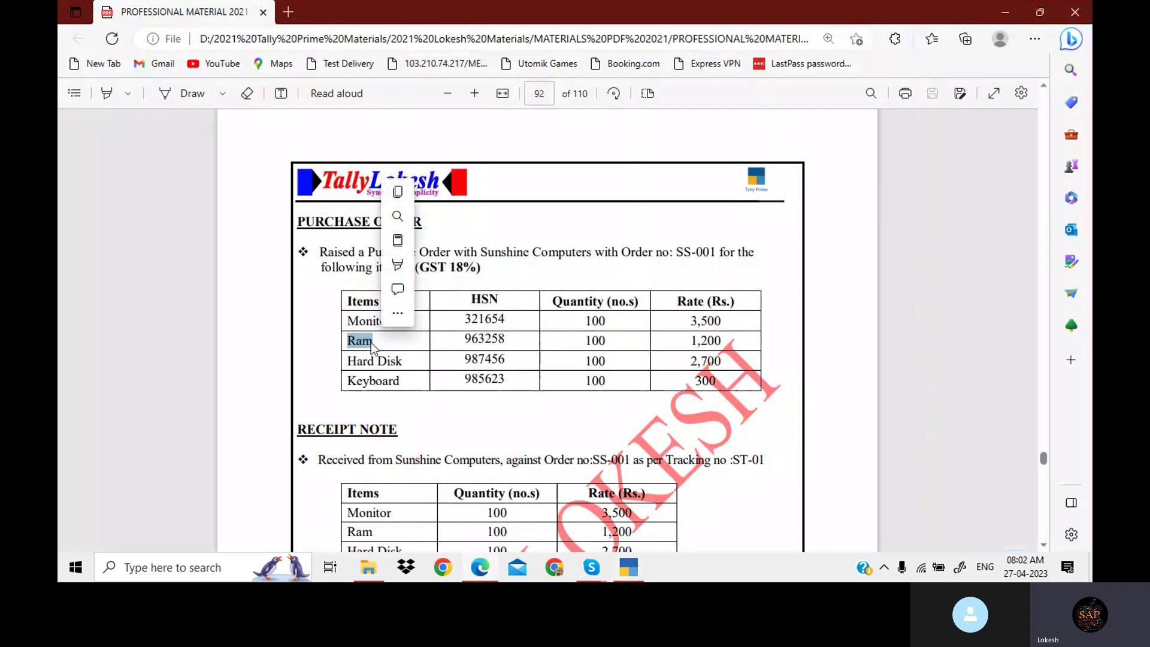
key(ctrl+c)
click(628, 567)
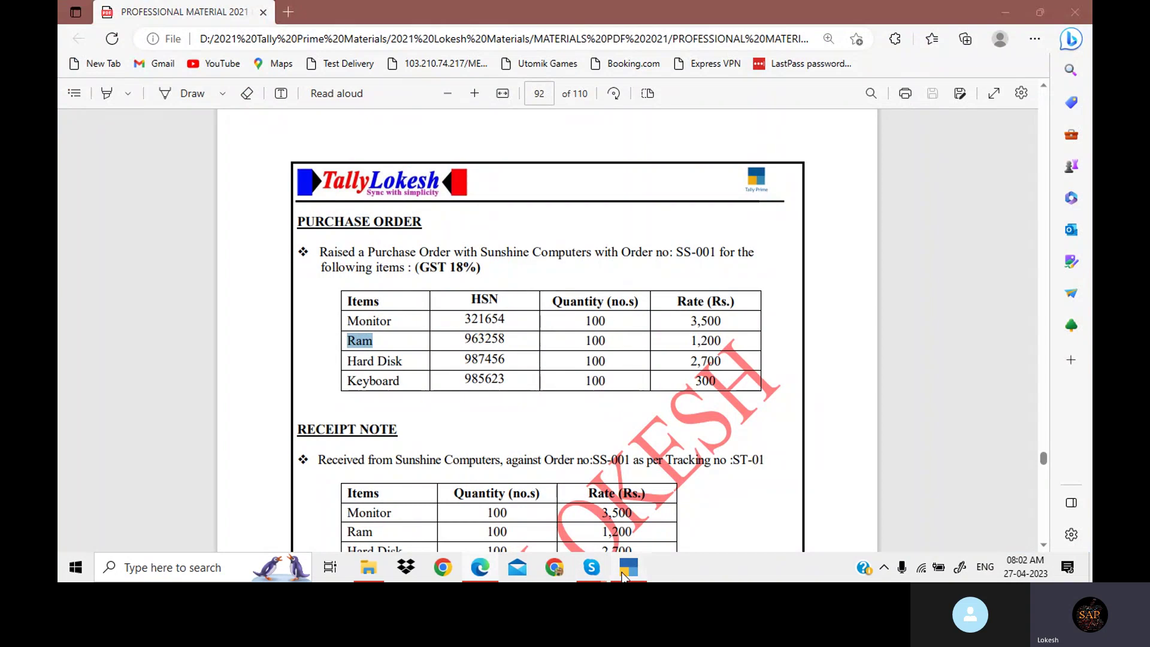
key(ctrl+alt+v)
- Keep the Ram item under Primary without a category and set its unit to nos
key(Return)
key(Return)
key(Return)
key(Return)
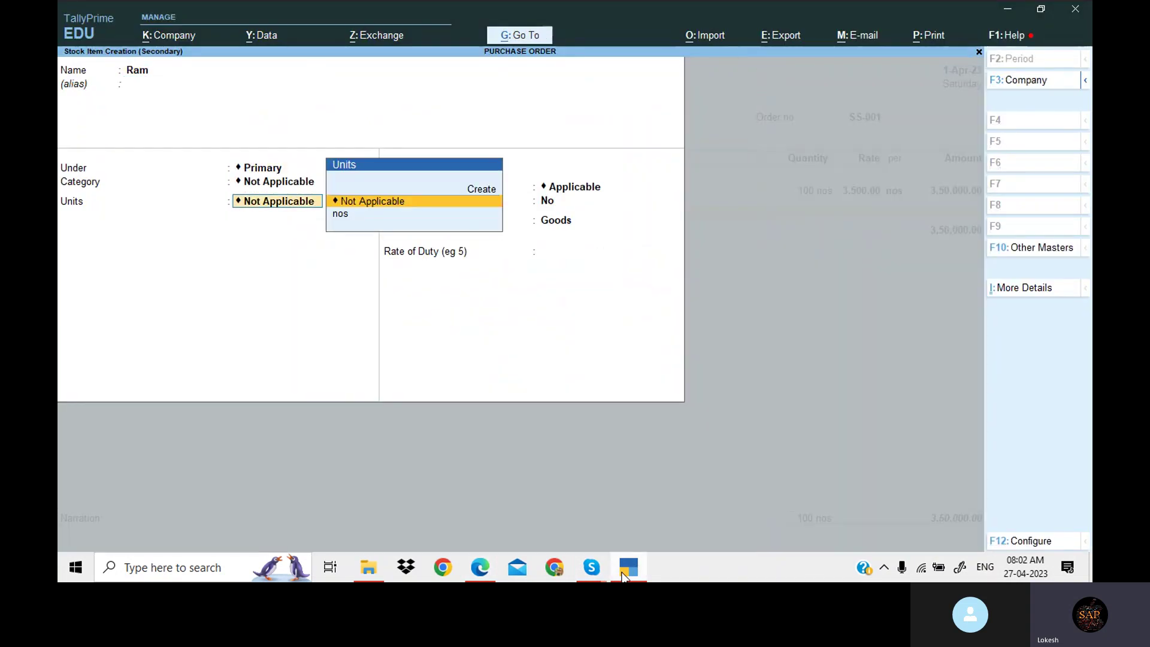
key(Down)
key(Return)
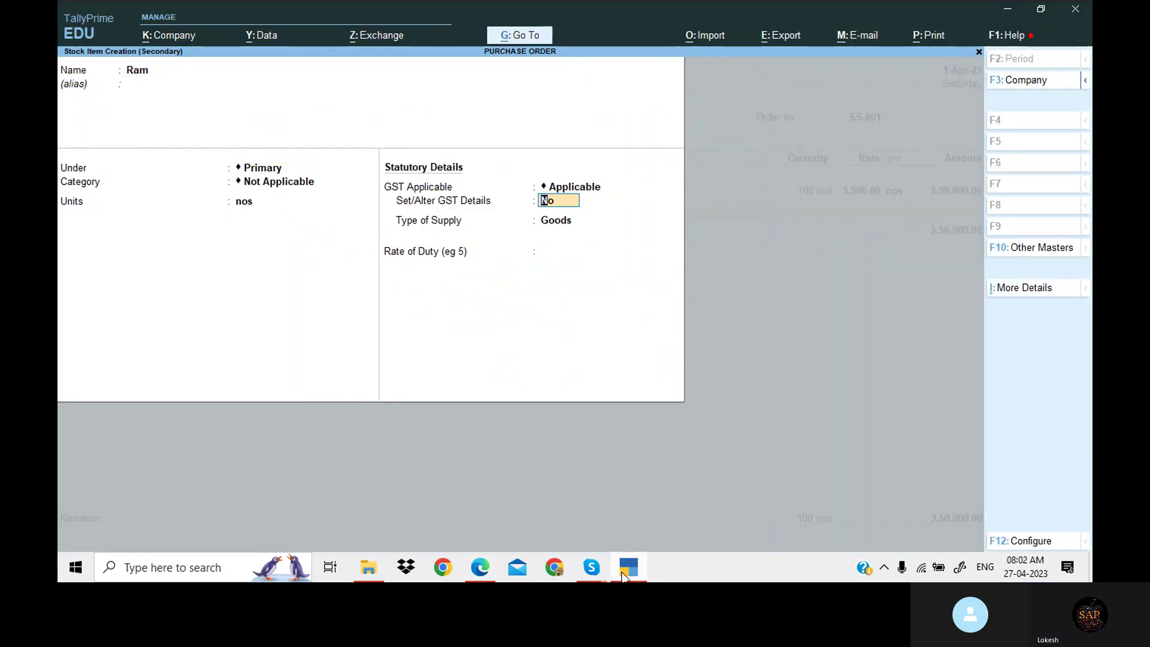
- Enable GST details for the Ram item and add a taxable, value-based tax rate entry from 1-Apr-23 with HSN/SAC 2589
key(y)
key(alt+w)
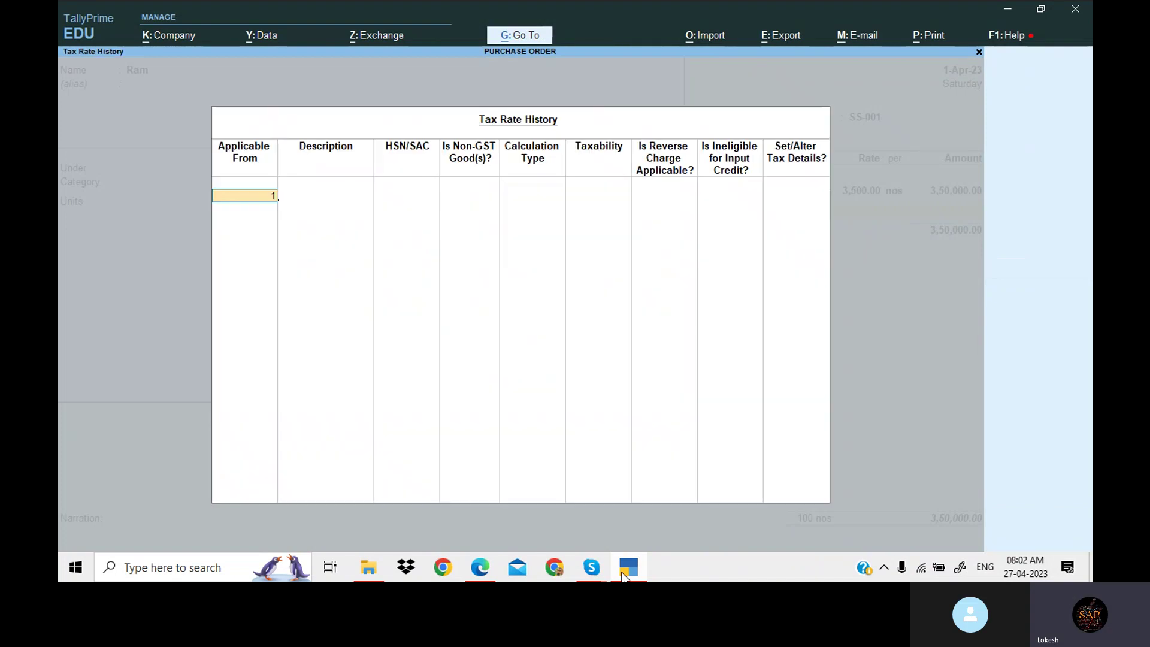
text(1)
key(Return)
key(Return)
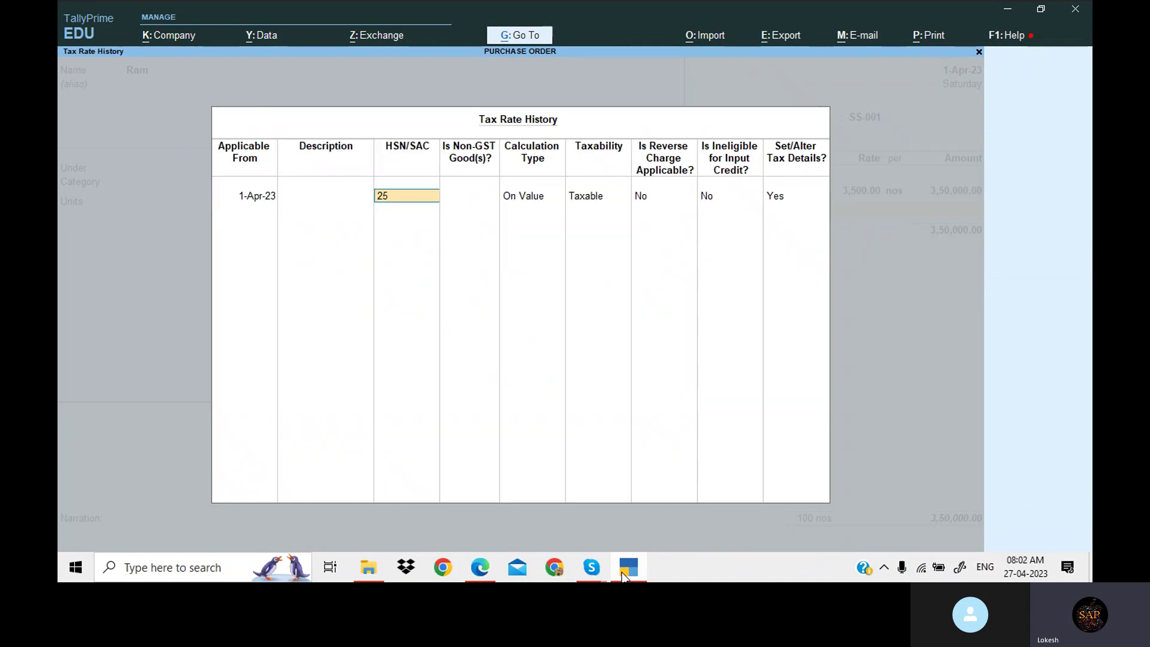
key(Return)
key(Return)
key(Return)
key(Return)
key(Return)
key(Return)
key(Return)
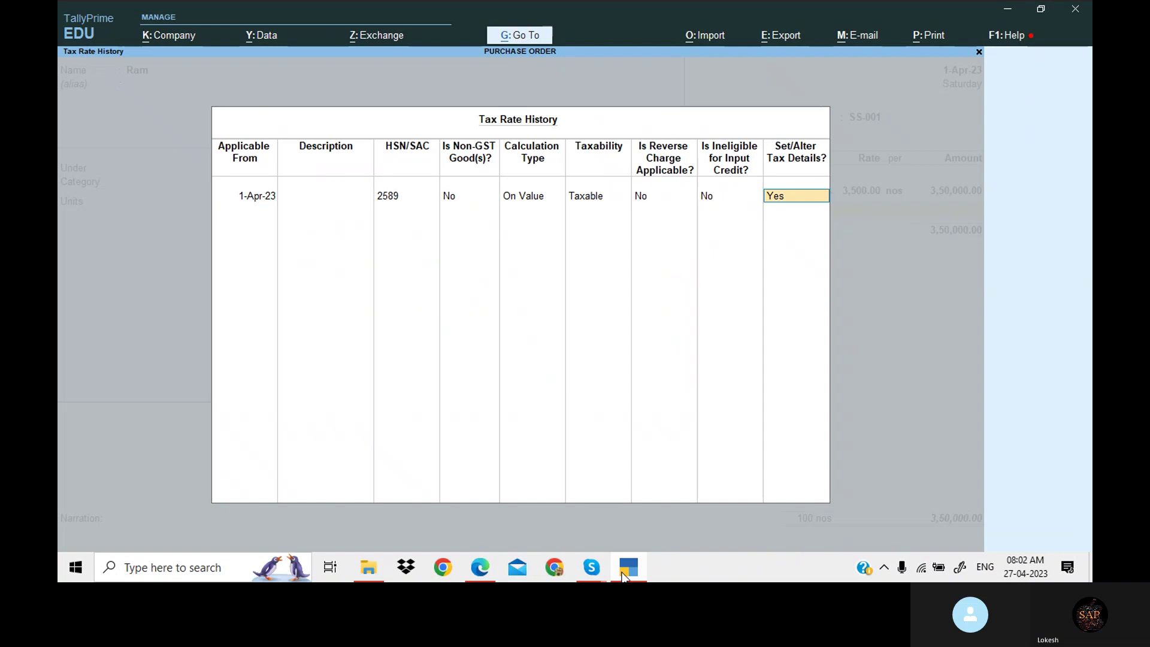
- Complete the Ram item's GST rate details, accept its tax rate history and save the stock item
key(Return)
key(Return)
key(Return)
key(Return)
key(Return)
key(Return)
key(Return)
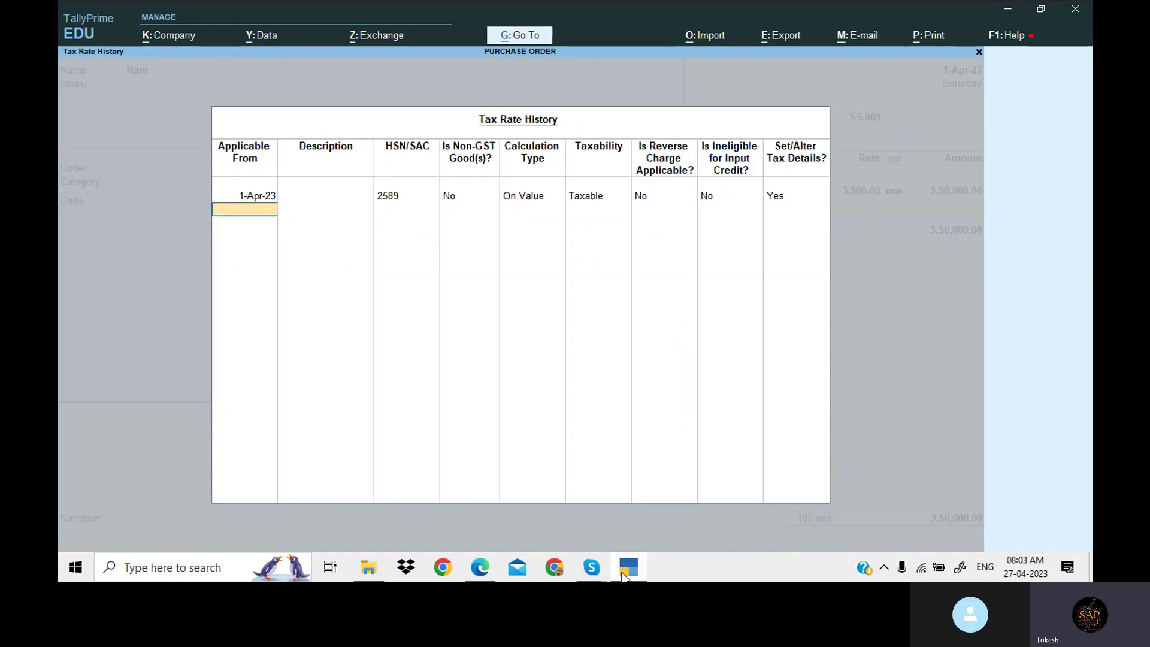
key(Return)
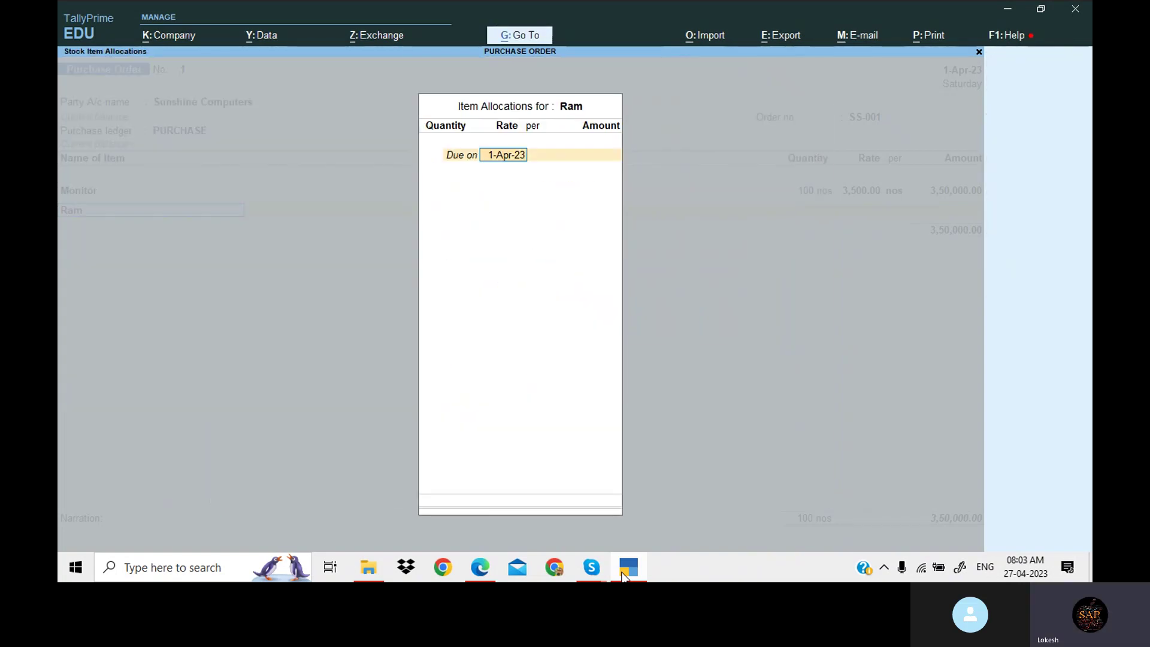
- Allocate 100 nos of Ram at a rate of 1,200 per nos, due on 1-Apr-23
key(Return)
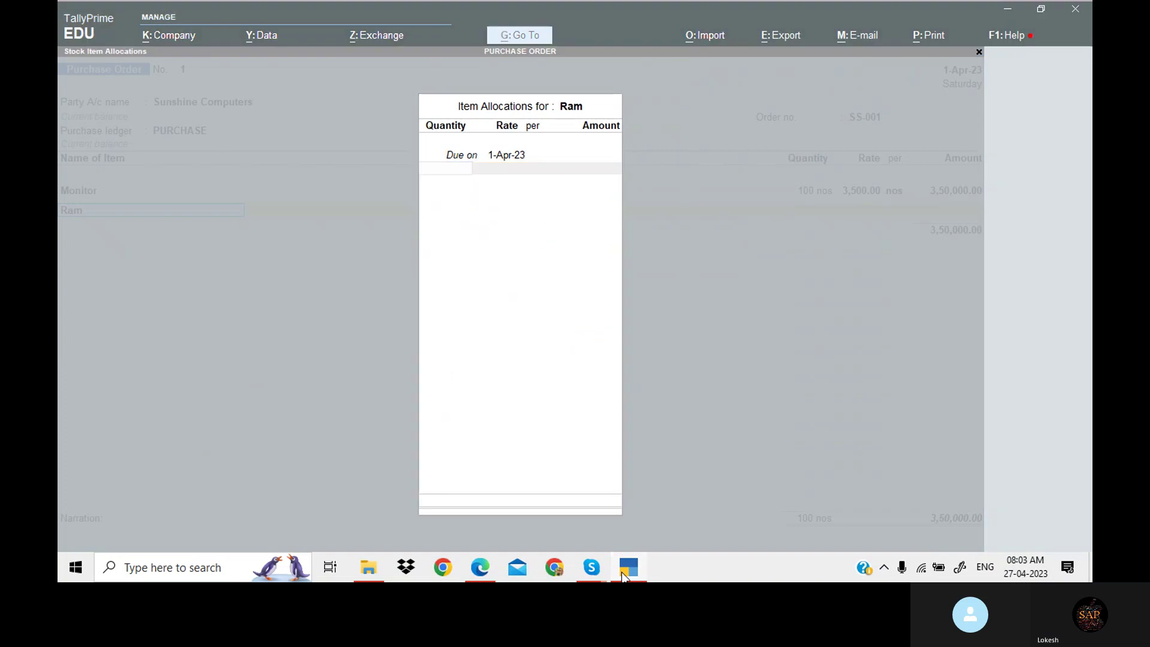
click(623, 574)
click(623, 574)
text(100)
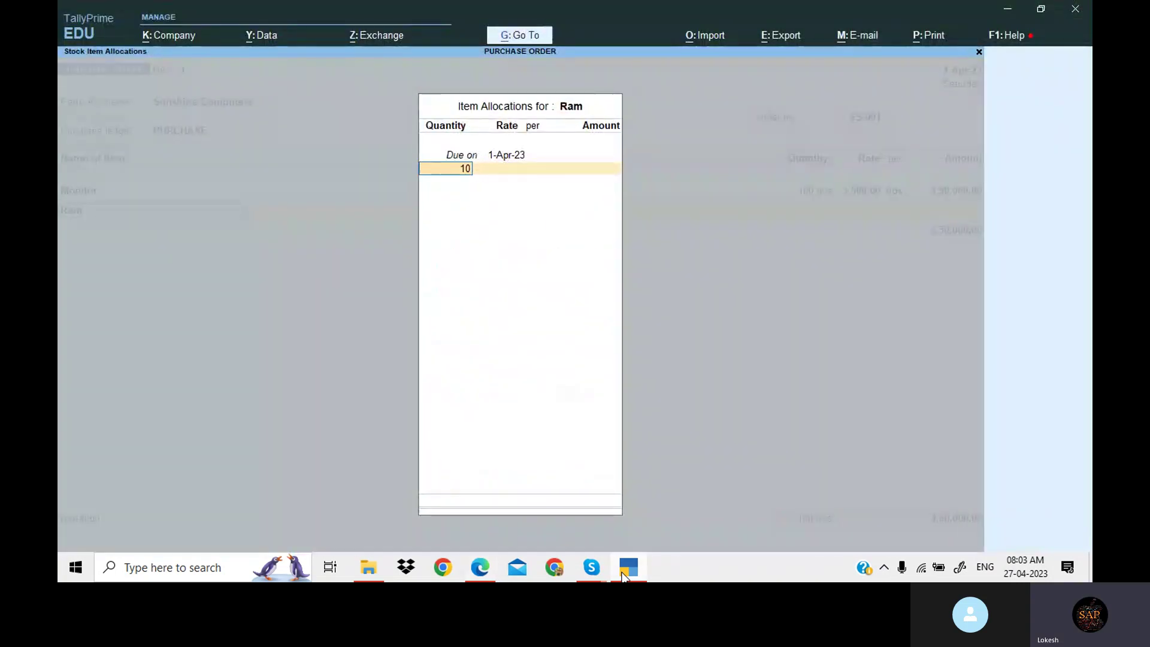
key(Return)
text(1200)
key(Return)
key(Return)
key(Return)
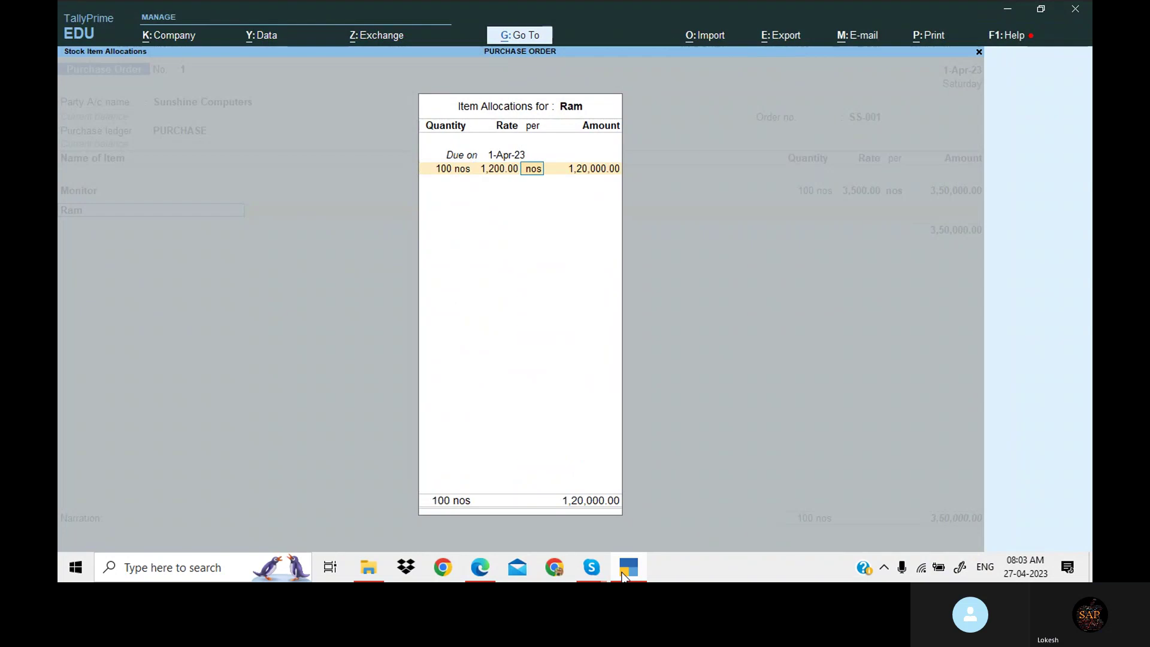
- Start a new stock item and name it Hard Disk, copying the name from the exercise PDF
key(alt+c)
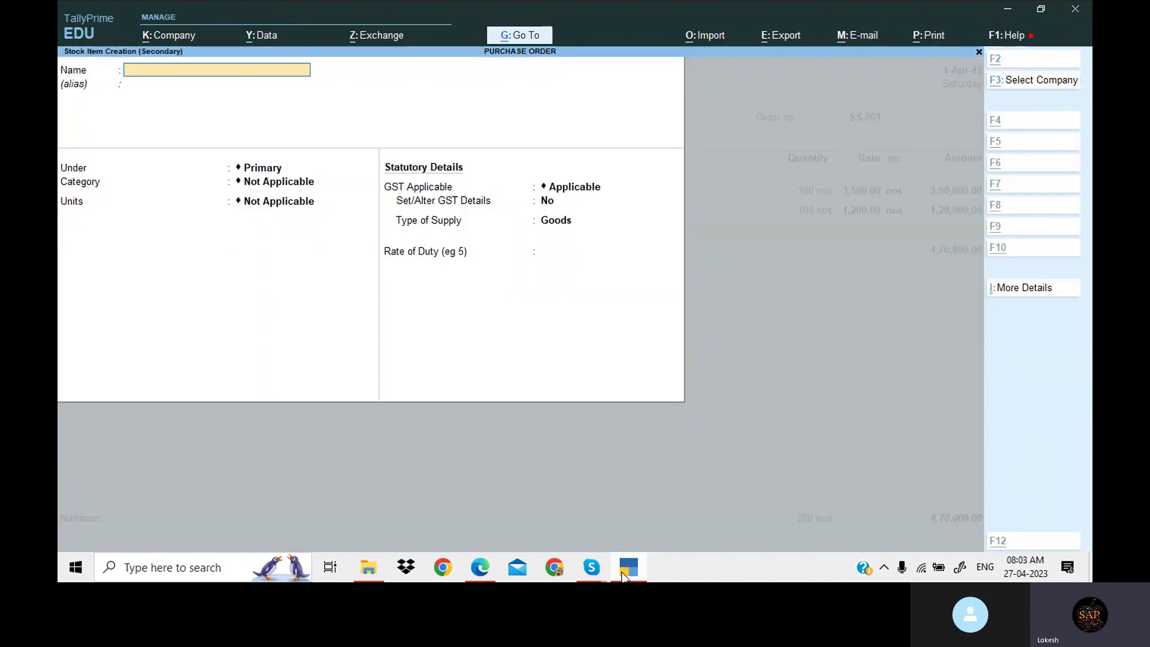
click(624, 574)
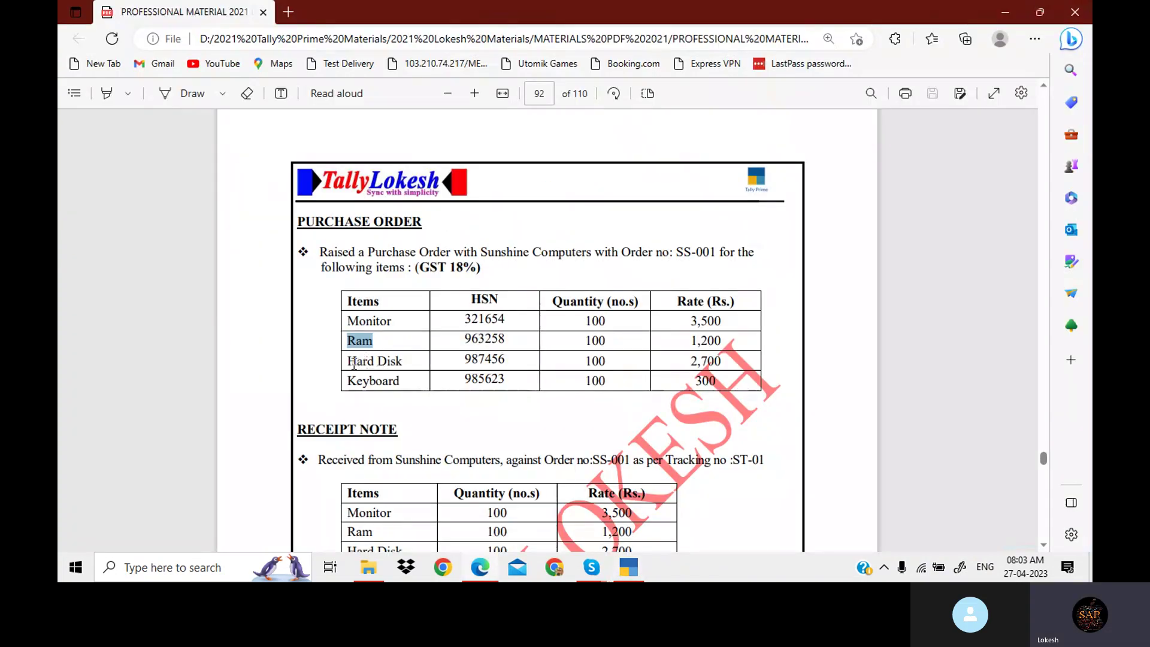
drag(347, 361, 402, 360)
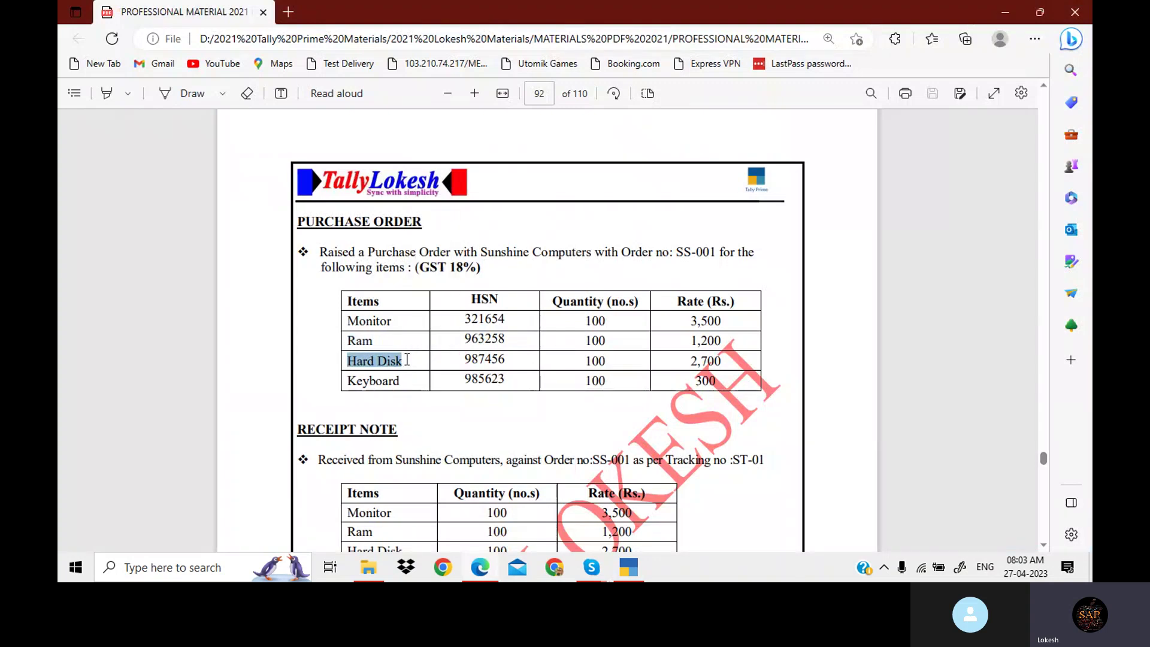
click(628, 567)
key(ctrl+alt+v)
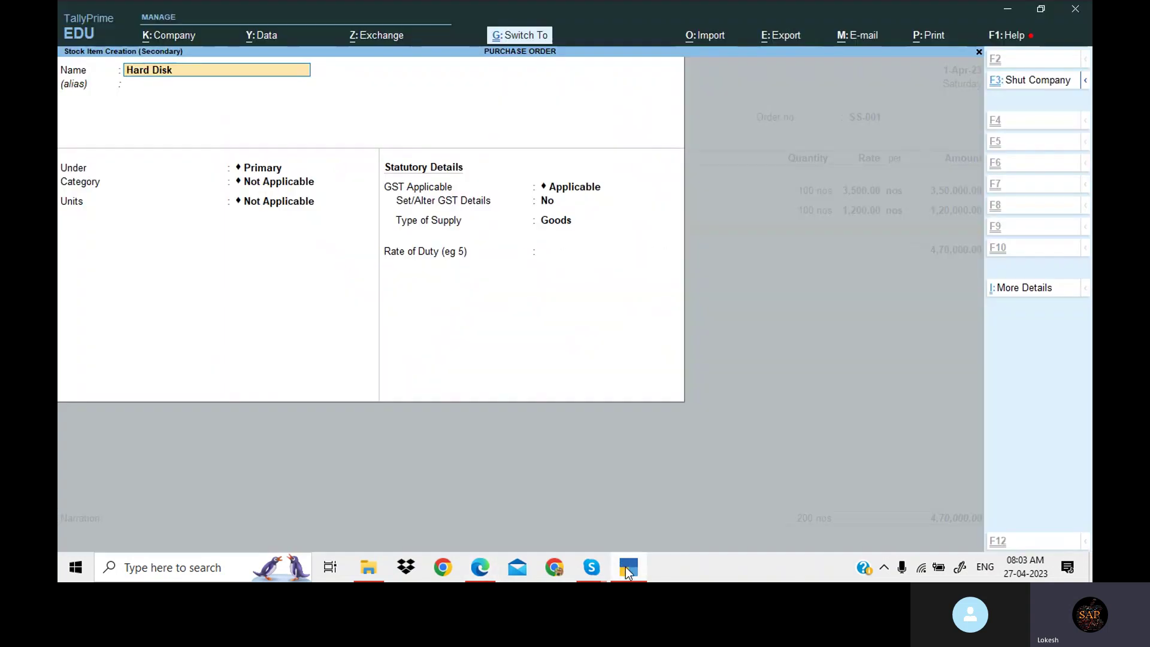
- Keep the Hard Disk item under Primary without a category and set its unit to nos
key(Return)
key(Return)
key(Return)
key(Return)
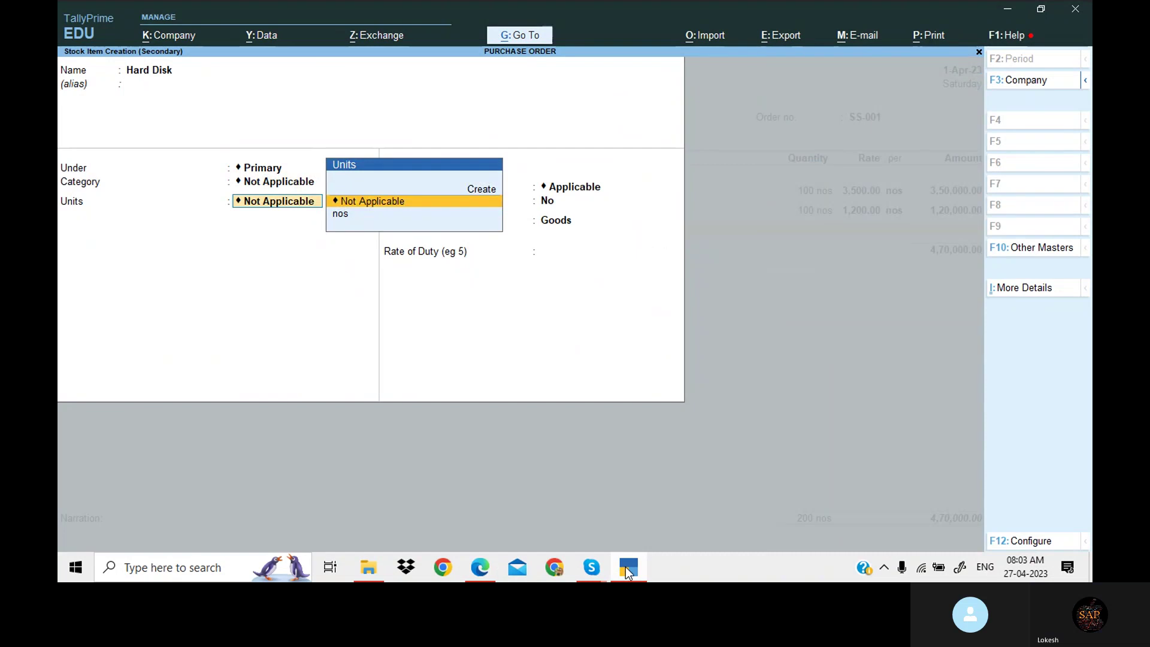
key(Down)
key(Return)
- Enable GST details for the Hard Disk item and add a taxable, value-based tax rate entry from 1-Apr-23 with HSN/SAC 2586
key(Return)
key(y)
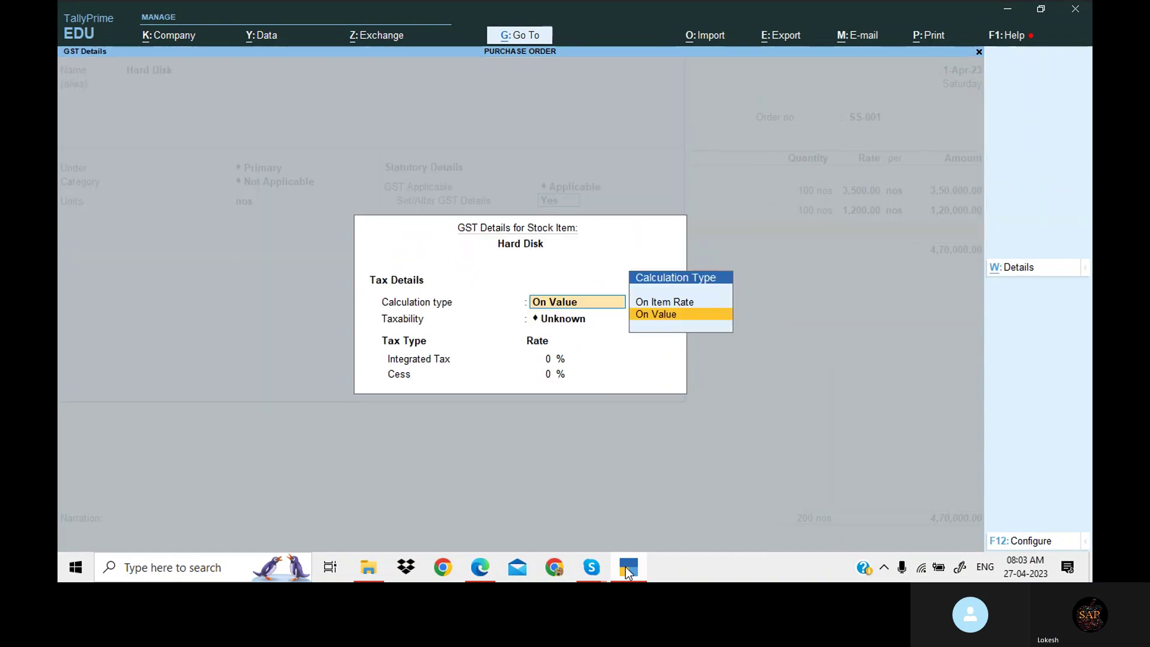
key(alt+h)
text(1-)
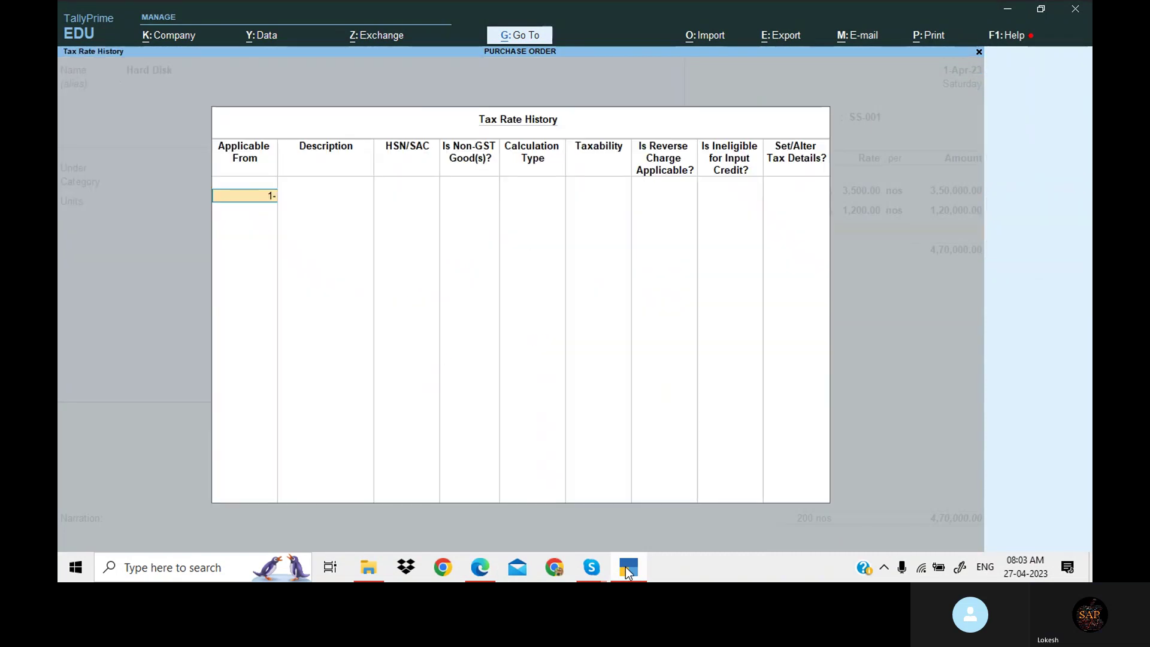
text(4)
key(Return)
text(2586)
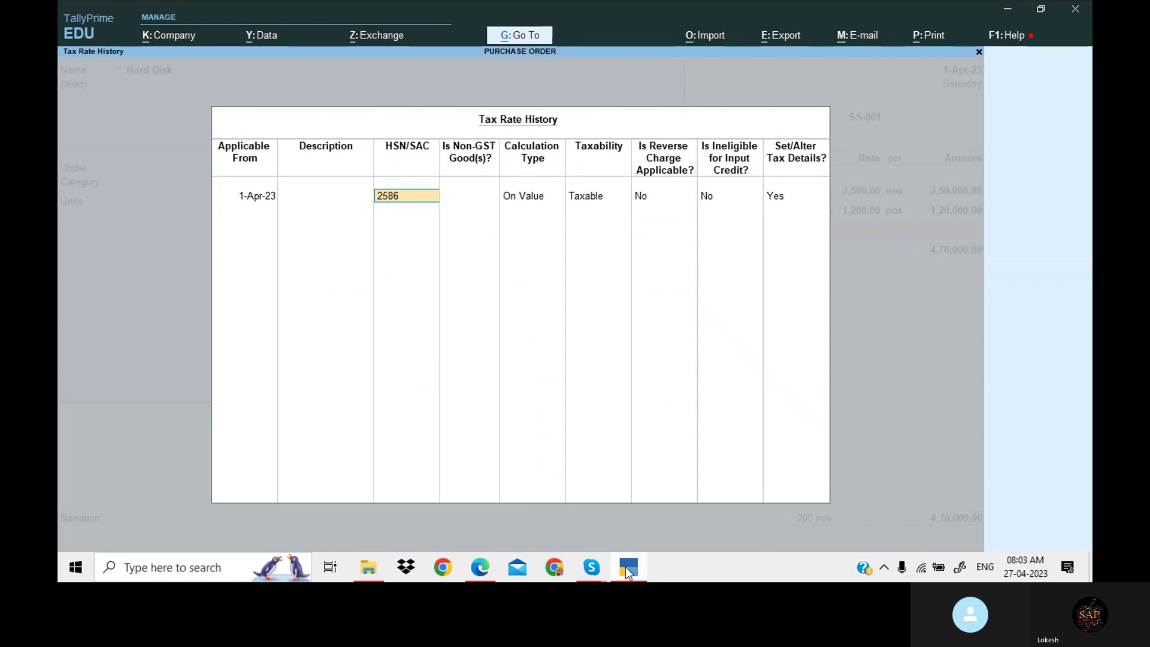
key(Return)
key(Return)
key(Return)
key(Return)
key(Return)
key(Return)
- Set the Hard Disk item's integrated tax rate to 18%, keep its supply type as Goods and save the stock item
key(Return)
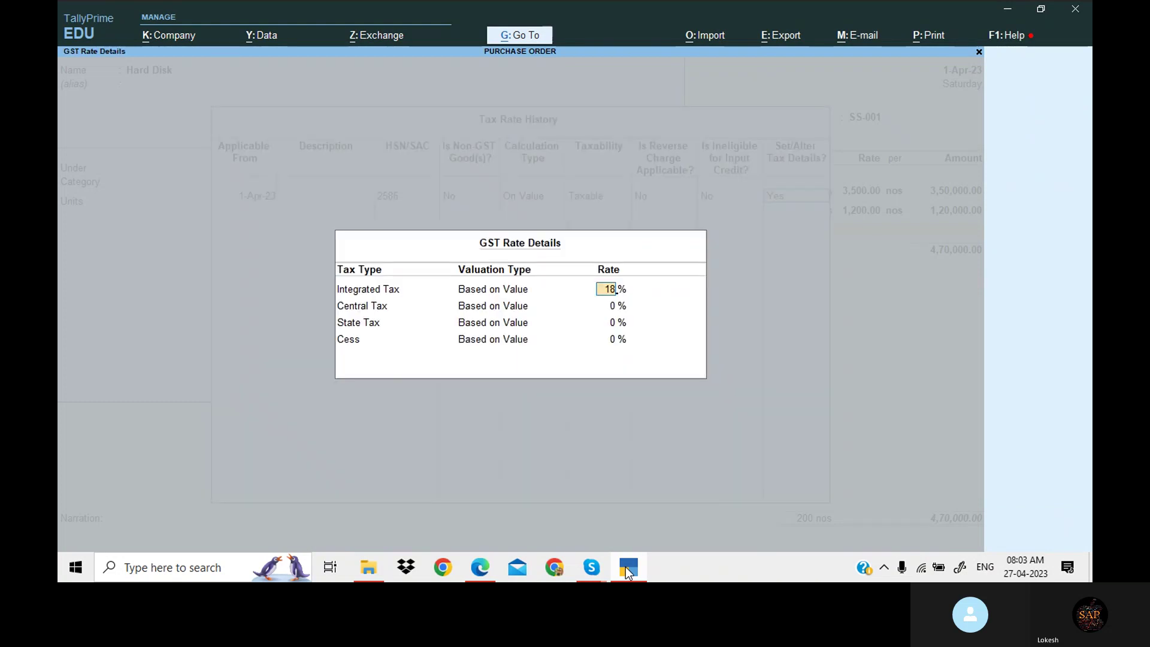
key(Return)
key(Return)
key(Return)
key(Return)
key(Return)
key(Return)
key(Return)
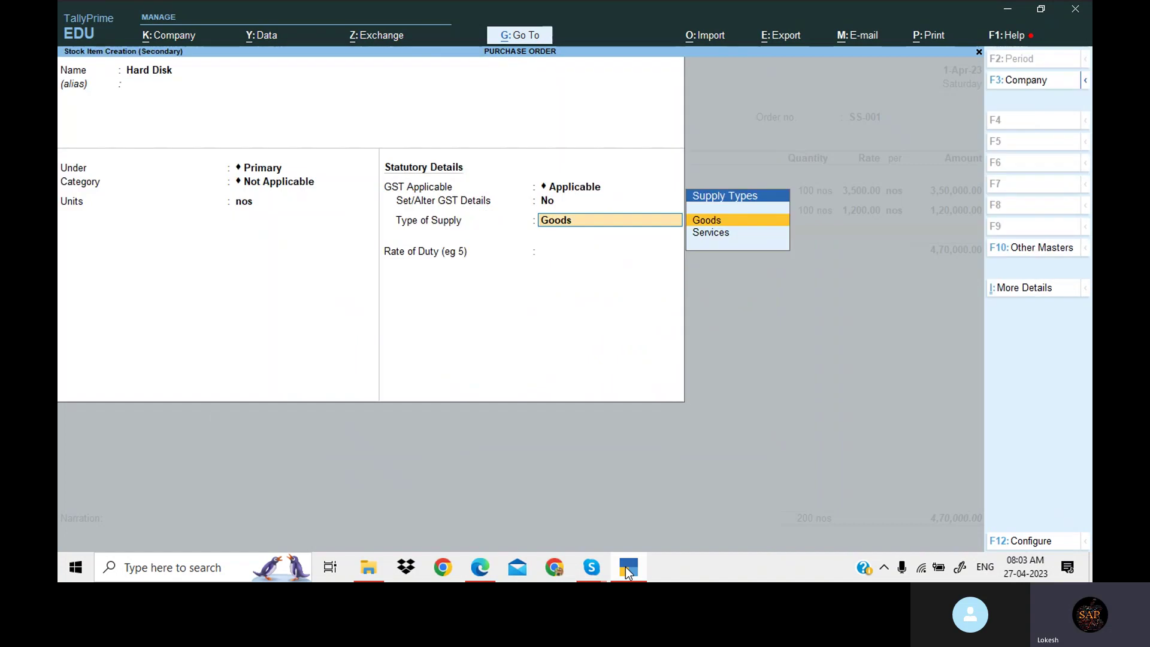
key(Return)
key(Return)
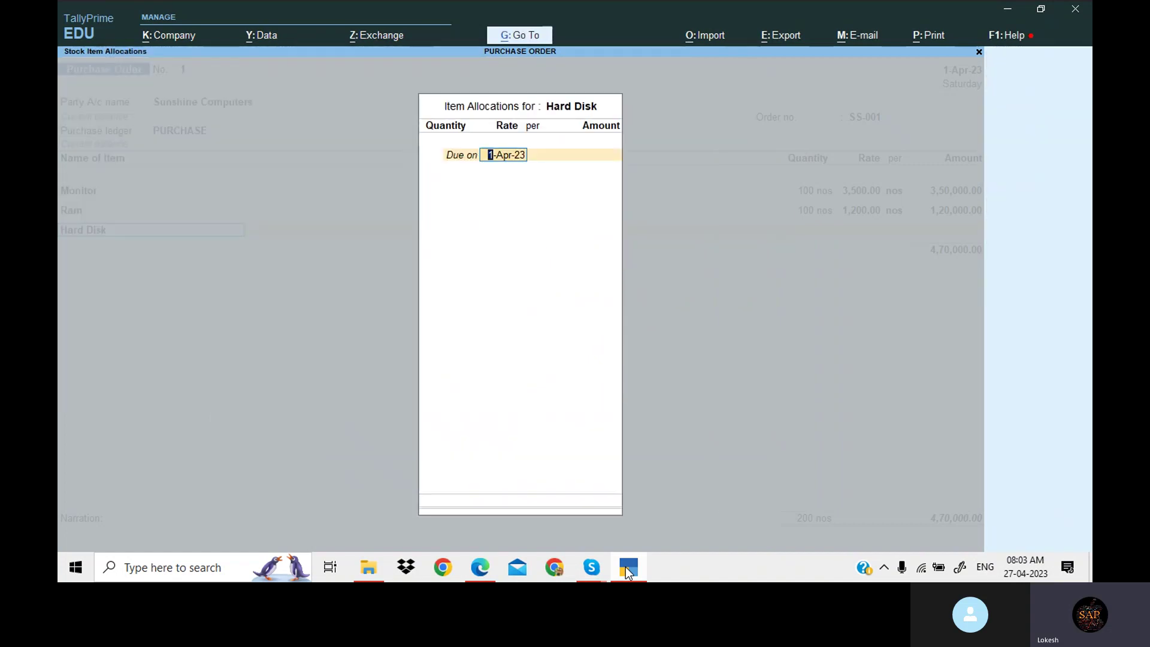
- Allocate 100 nos of Hard Disk at a rate of 2,700 per nos, due on 1-Apr-23, checking the figures in the exercise PDF
key(Return)
key(alt+Tab)
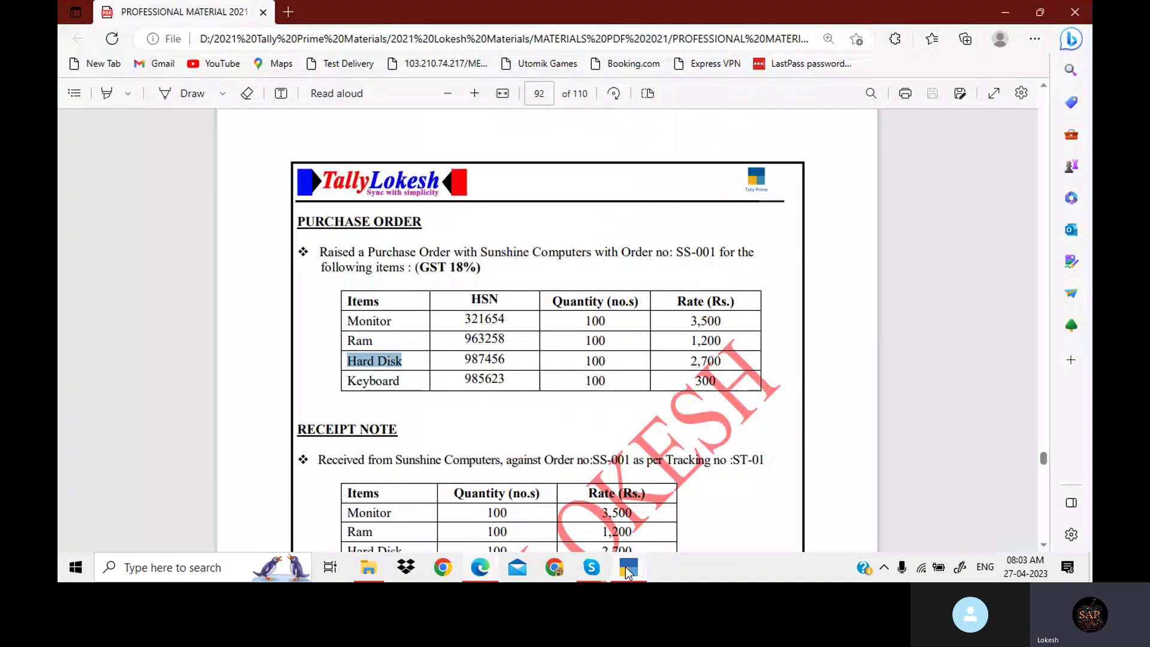
click(628, 569)
text(100)
key(Return)
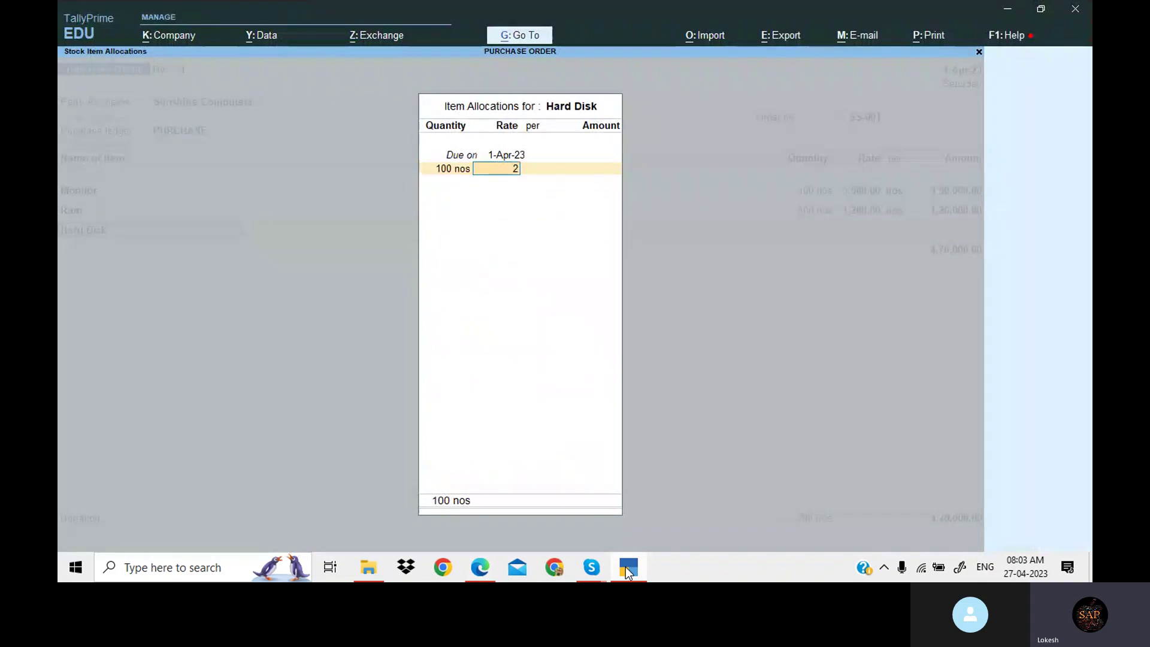
text(2,700)
key(Return)
key(Return)
key(Return)
key(Return)
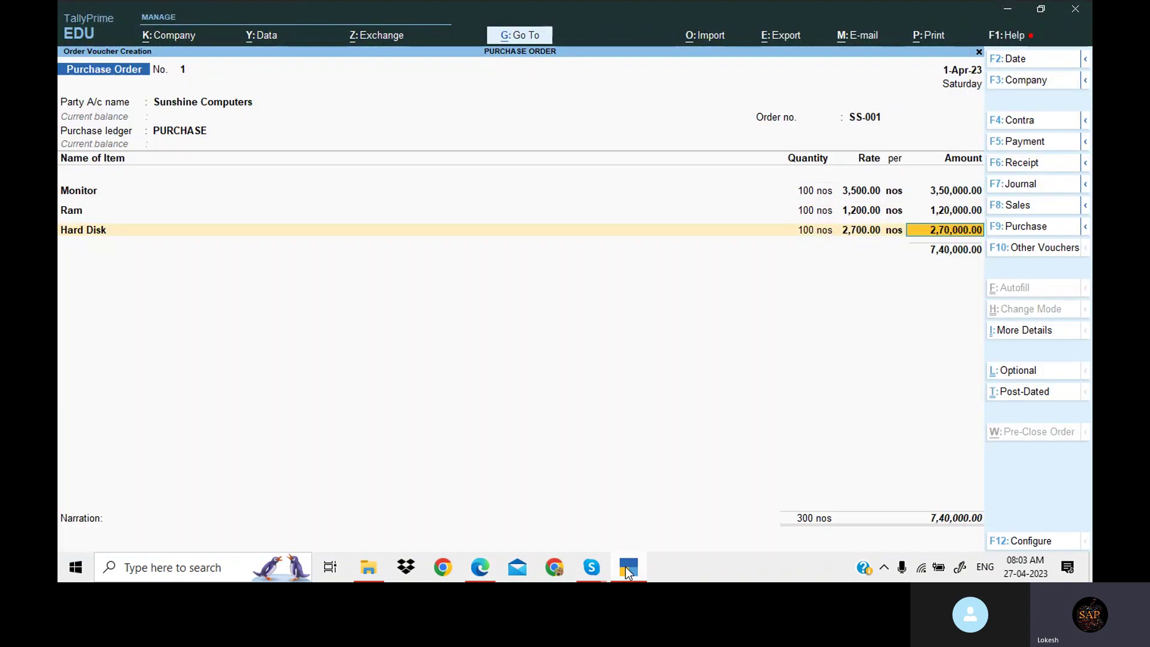
- Start a new stock item and name it Keyboard, copying the name from the exercise PDF
key(alt+c)
key(alt+Tab)
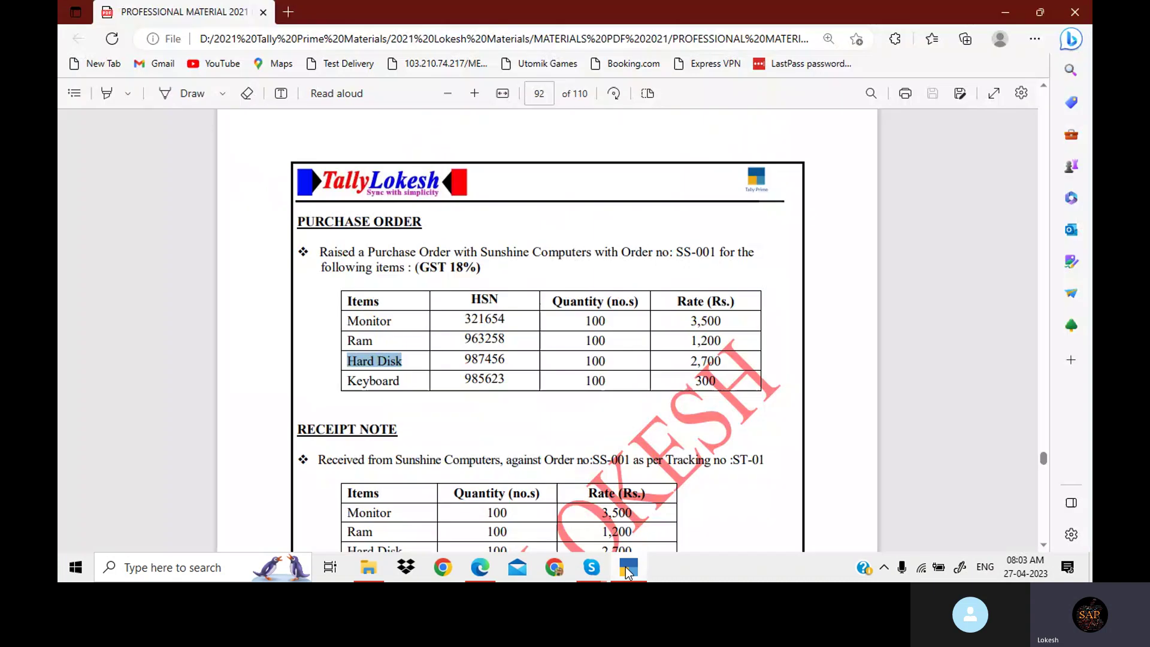
drag(348, 381, 400, 382)
key(ctrl+c)
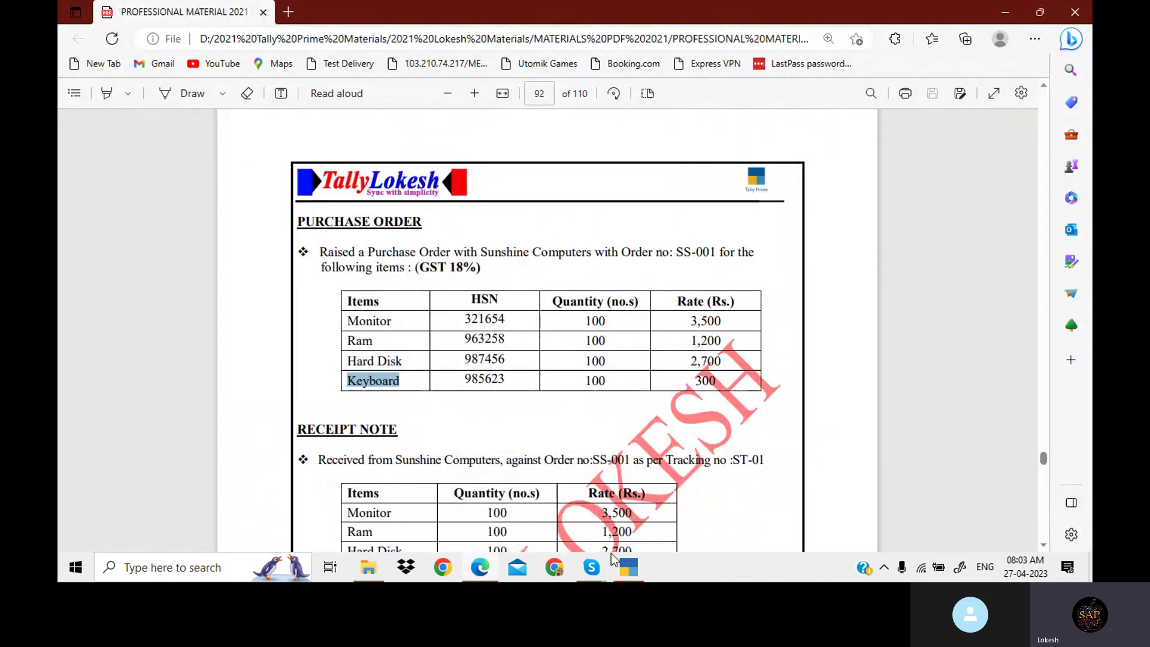
click(624, 570)
key(ctrl+alt+v)
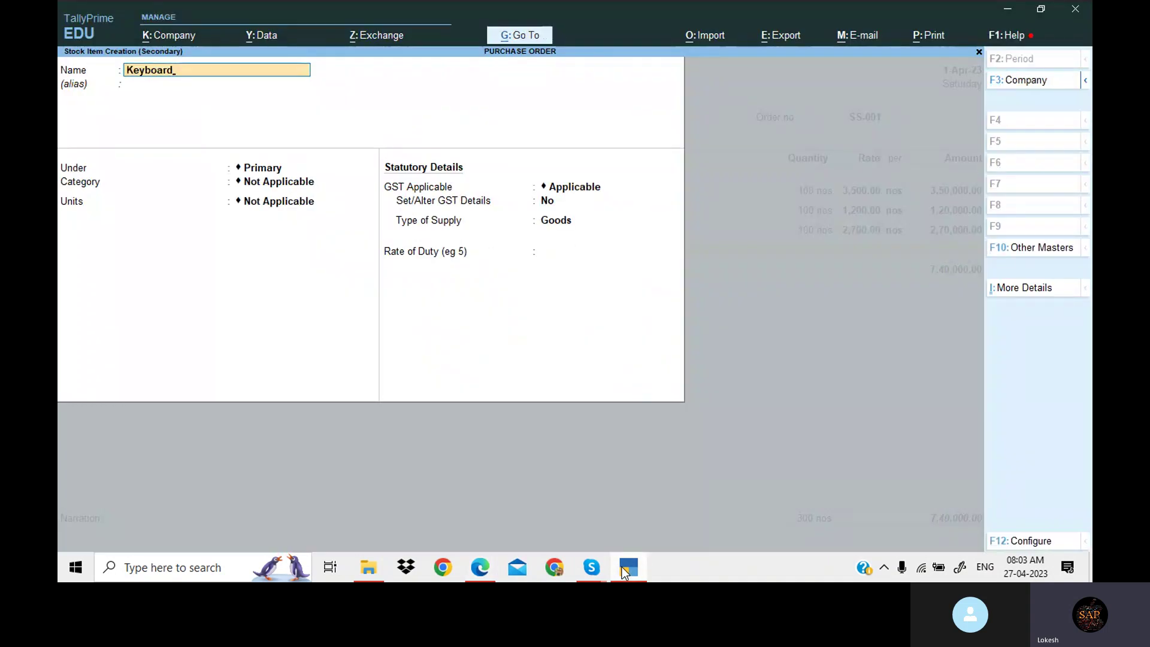
- Set the Keyboard item's unit to nos and enable its GST details
key(Return)
key(Return)
key(Return)
key(Down)
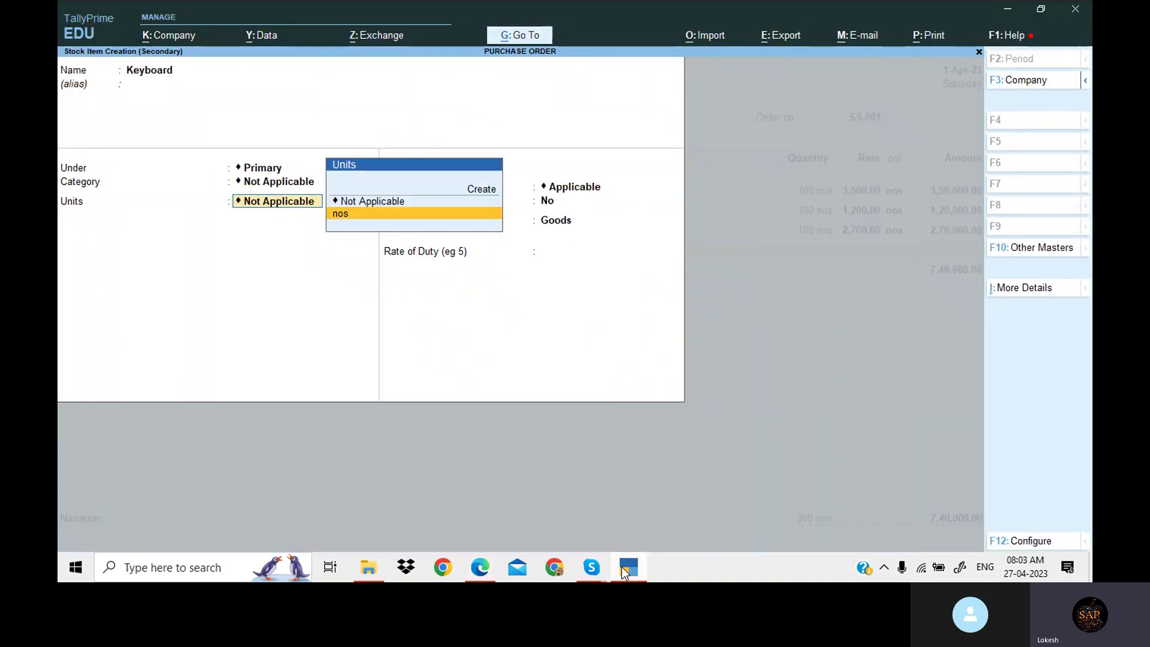
key(Return)
key(Return)
key(y)
key(Return)
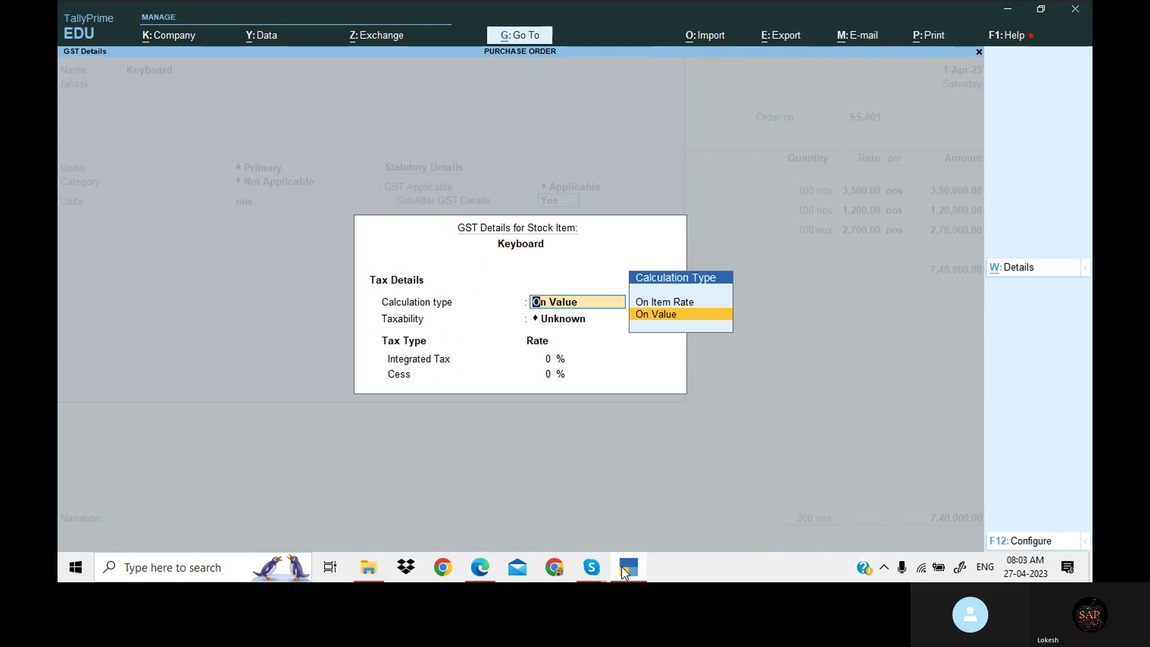
- Add a taxable, value-based tax rate entry for Keyboard applicable from 1-Apr-23 with HSN/SAC 2589
key(Return)
text(1-4)
key(Return)
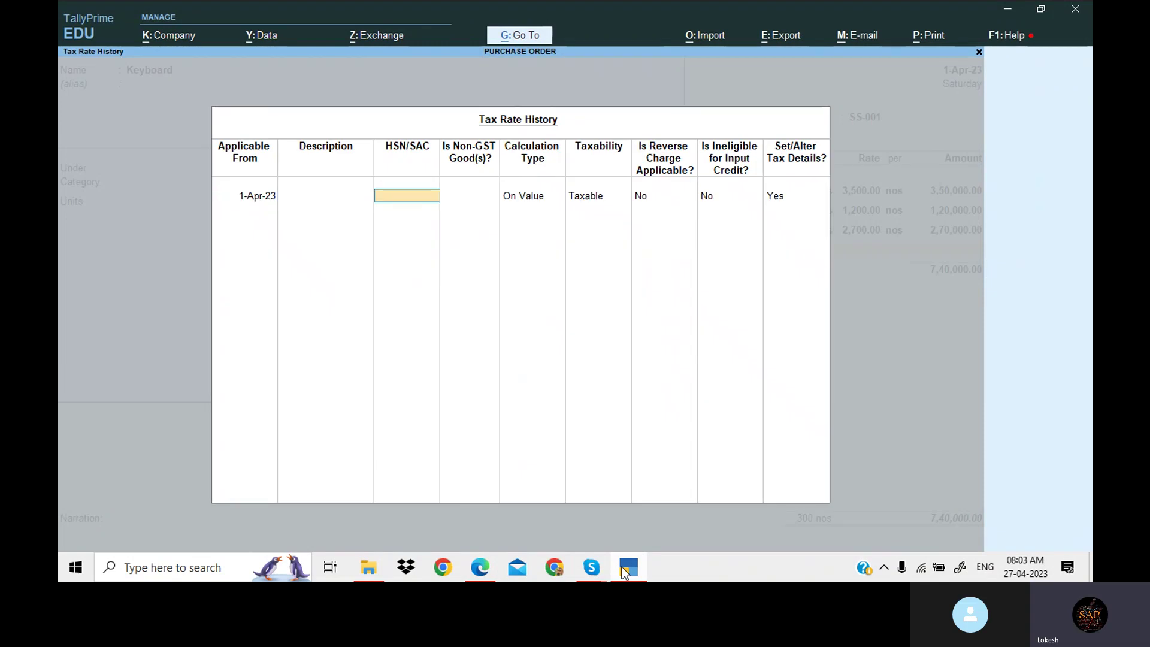
text(2589)
key(Return)
key(Return)
key(Return)
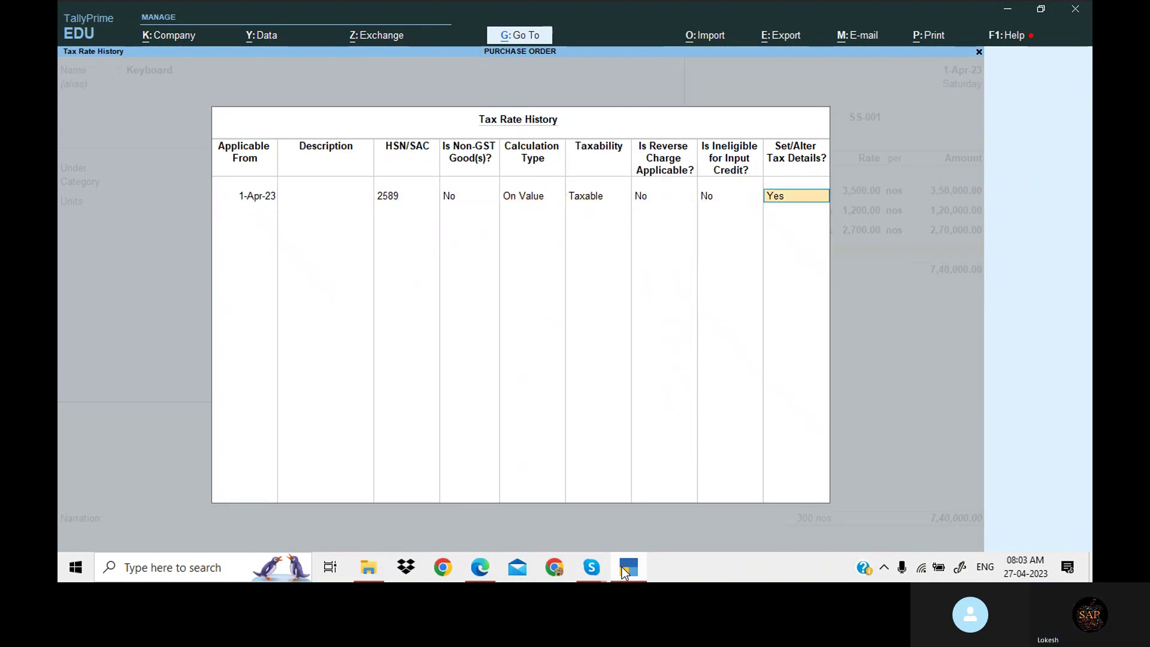
- Set the Keyboard item's integrated tax rate to 18%, keep its supply type as Goods and save the stock item
key(Return)
text(18)
key(Return)
key(Return)
key(Return)
key(Return)
key(Return)
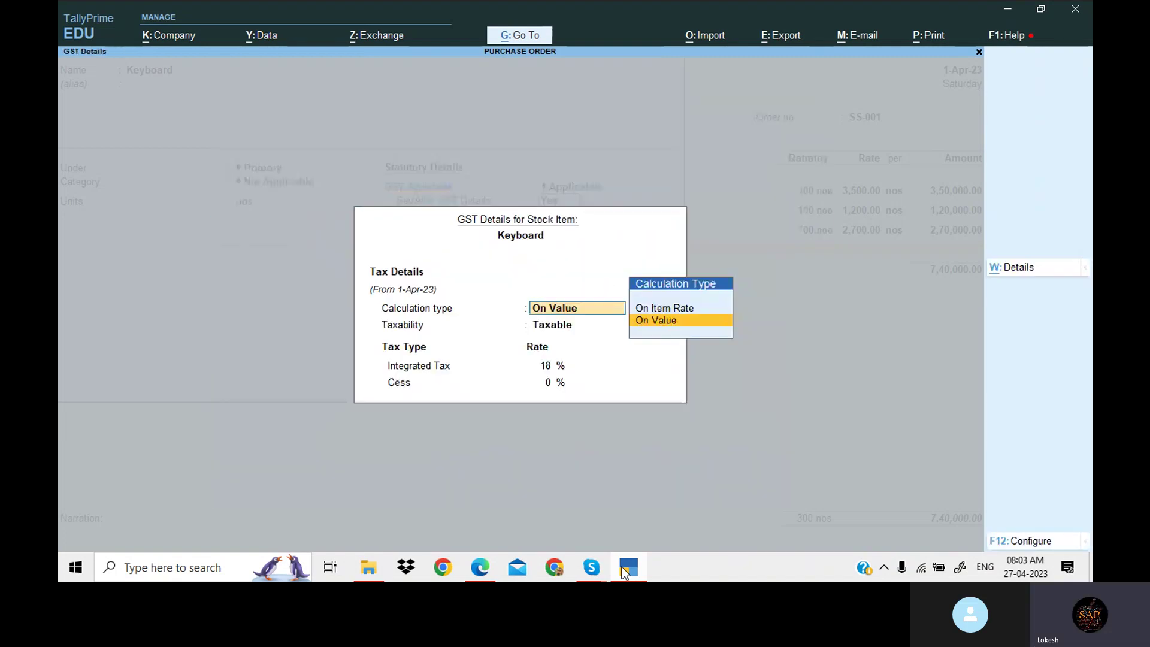
key(Return)
key(Return)
key(Return)
key(Return)
key(Return)
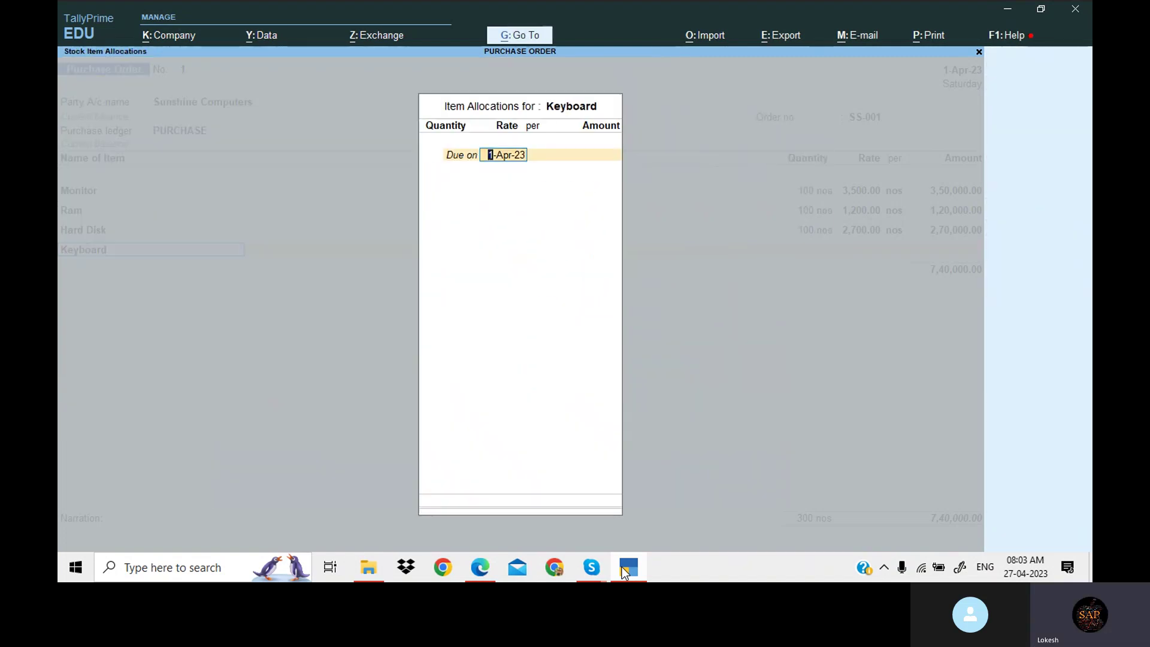
- Allocate 100 nos of Keyboard at a rate of 300 per nos, due on 1-Apr-23
key(Return)
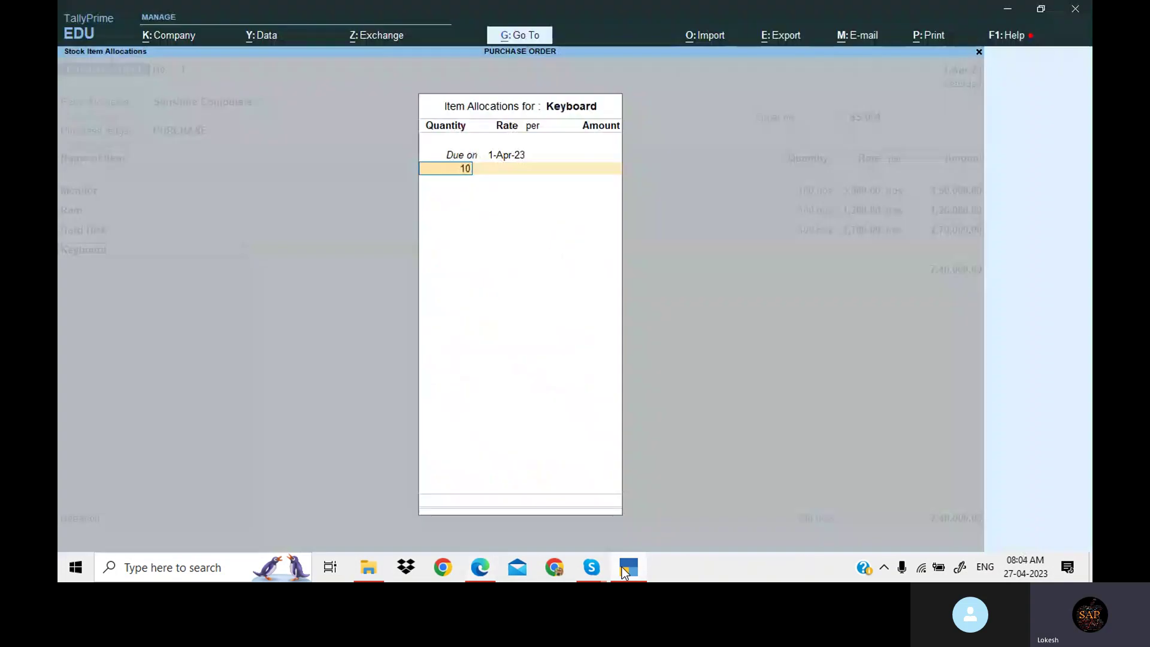
key(Return)
text(300)
key(Return)
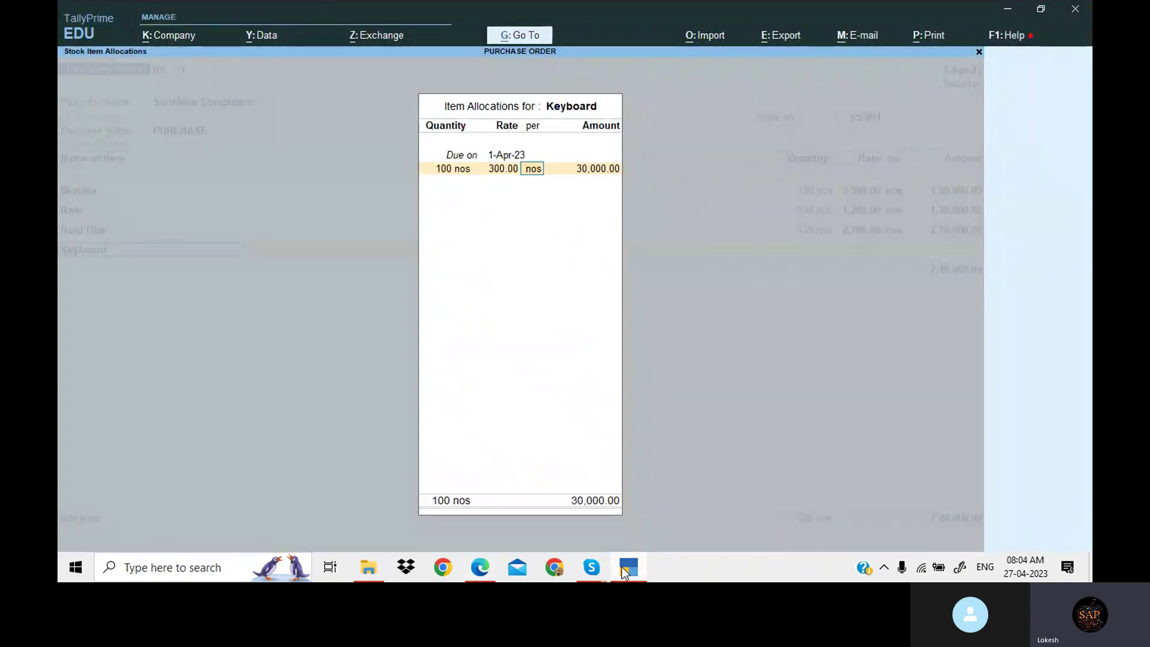
key(Return)
key(Return)
key(Return)
key(Return)
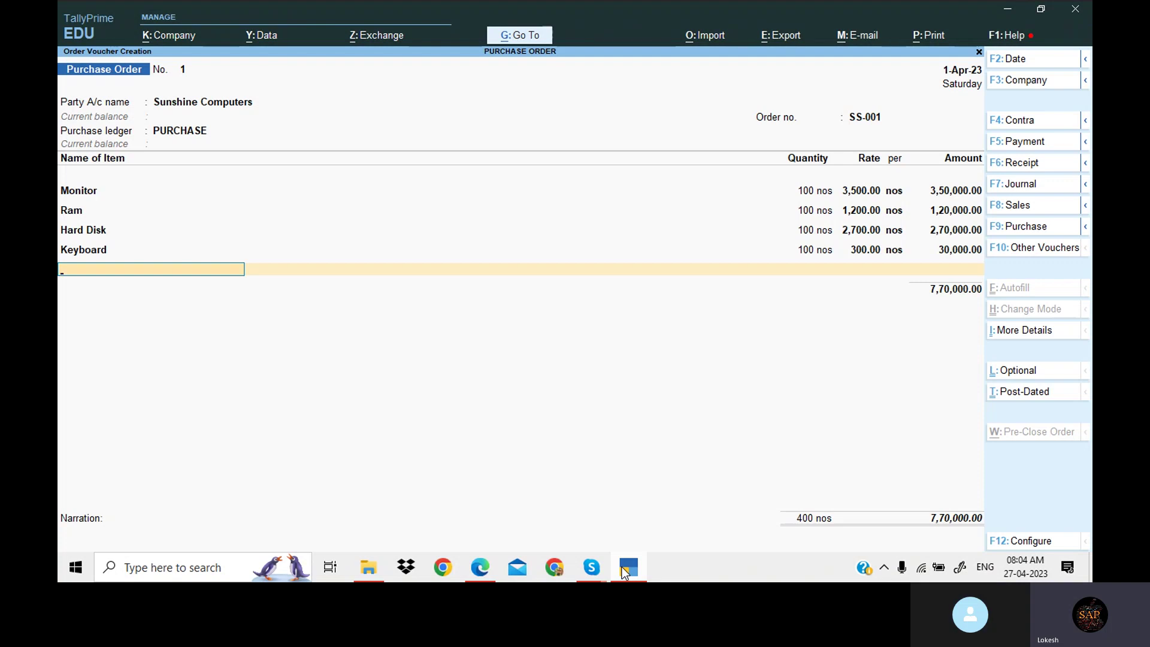
- End the item and ledger lists, leave the narration blank and save the Sunshine Computers purchase order
key(Return)
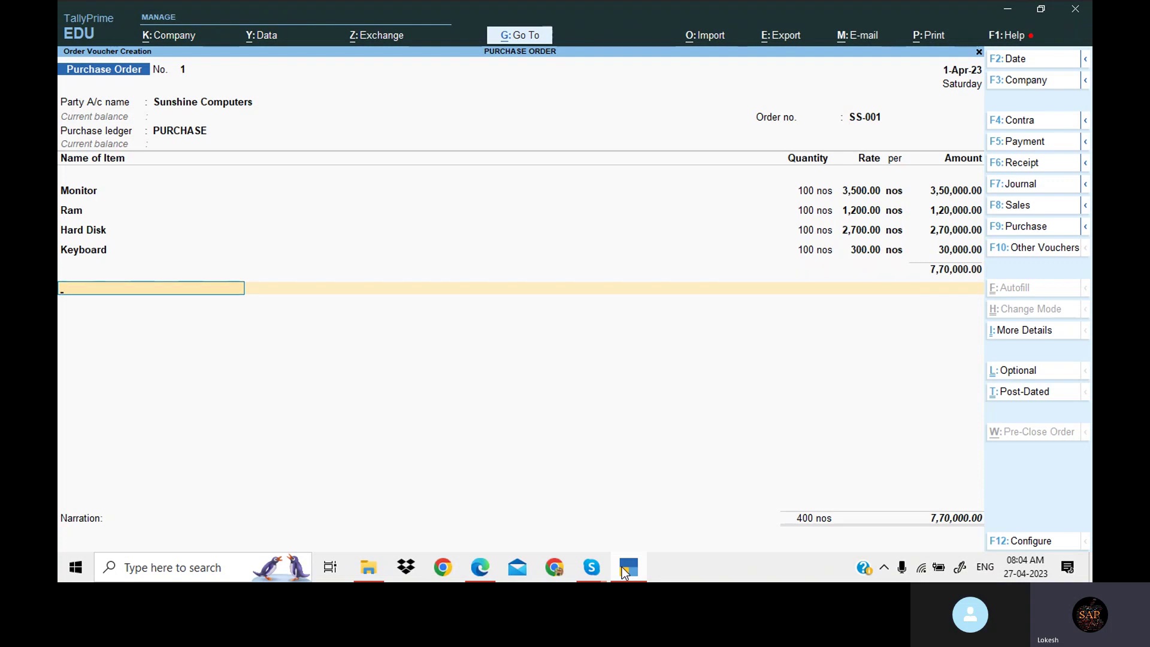
key(Return)
key(Return)
key(Return)
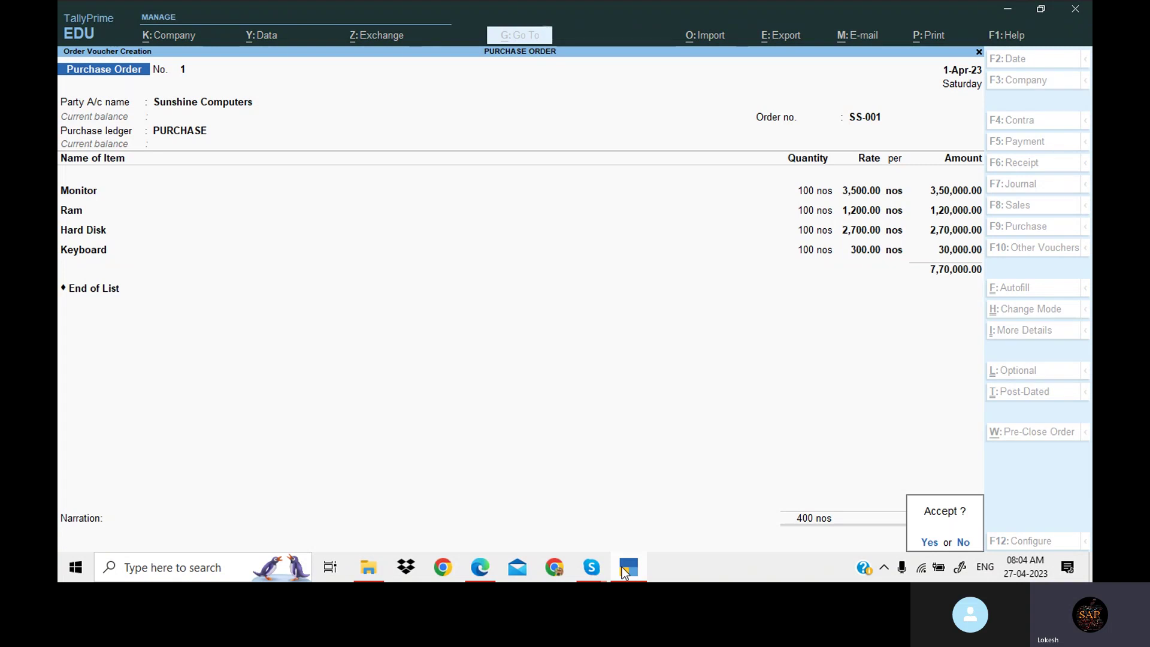
key(Return)
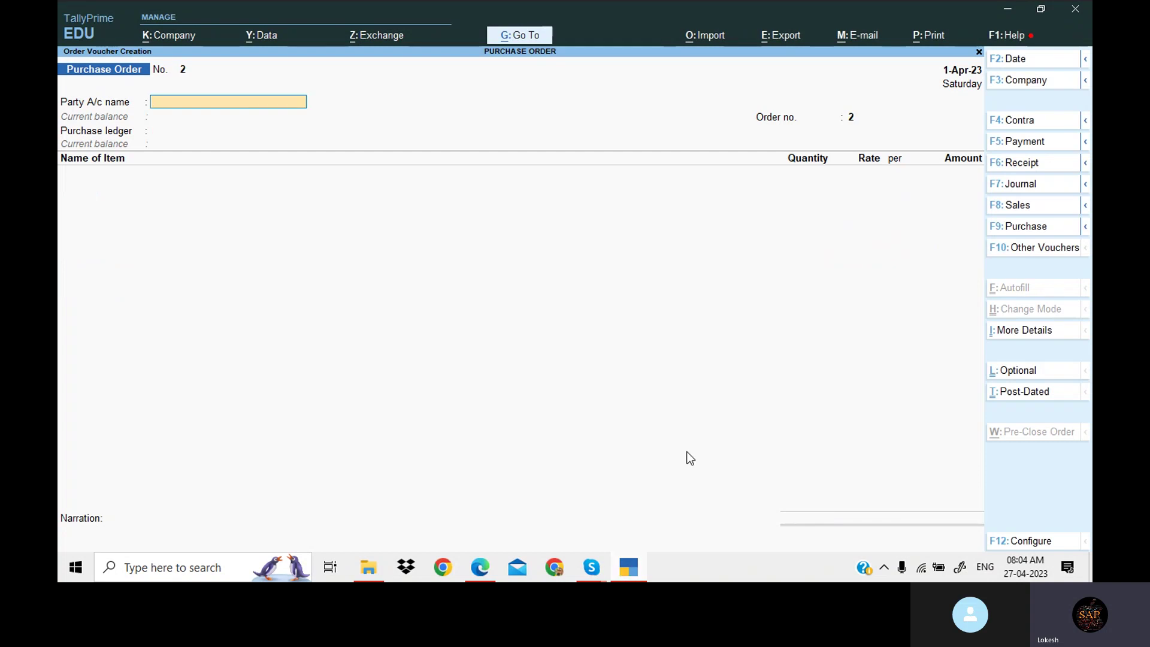
- Include the inactive voucher types in the list, change the voucher to Receipt Note and activate that type
click(1042, 248)
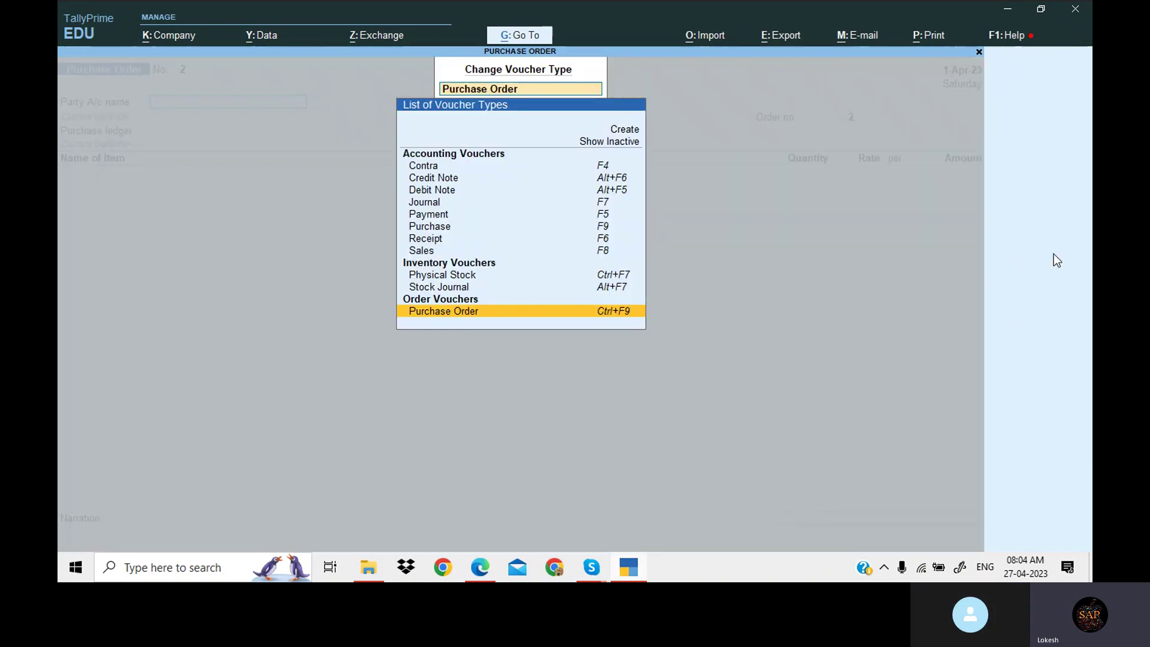
click(602, 142)
key(Down)
key(Down)
key(Down)
key(Down)
key(Down)
key(Down)
key(Down)
key(Down)
key(Down)
key(Down)
key(Down)
key(Down)
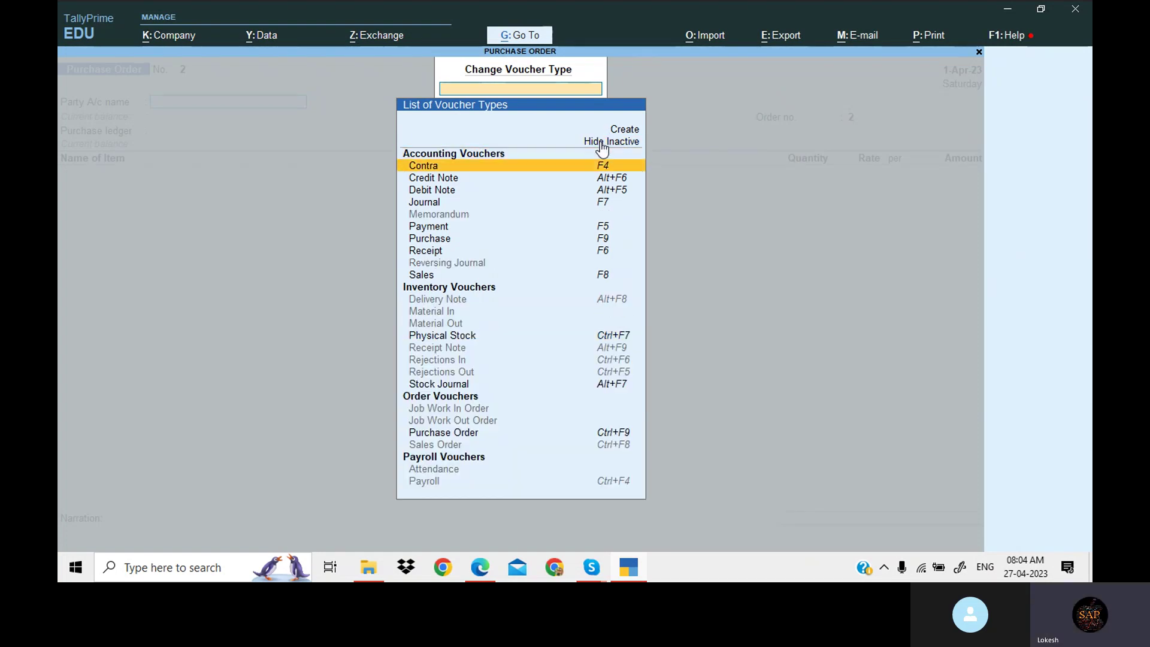
key(Down)
key(Down)
key(Down)
key(Down)
key(Down)
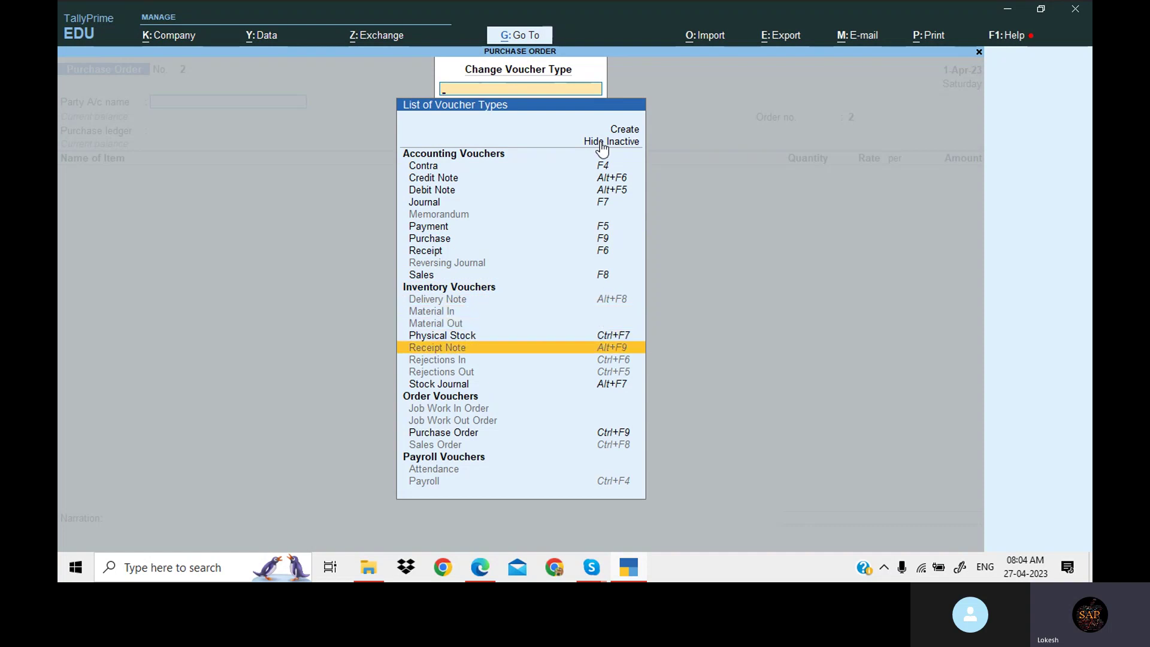
key(Up)
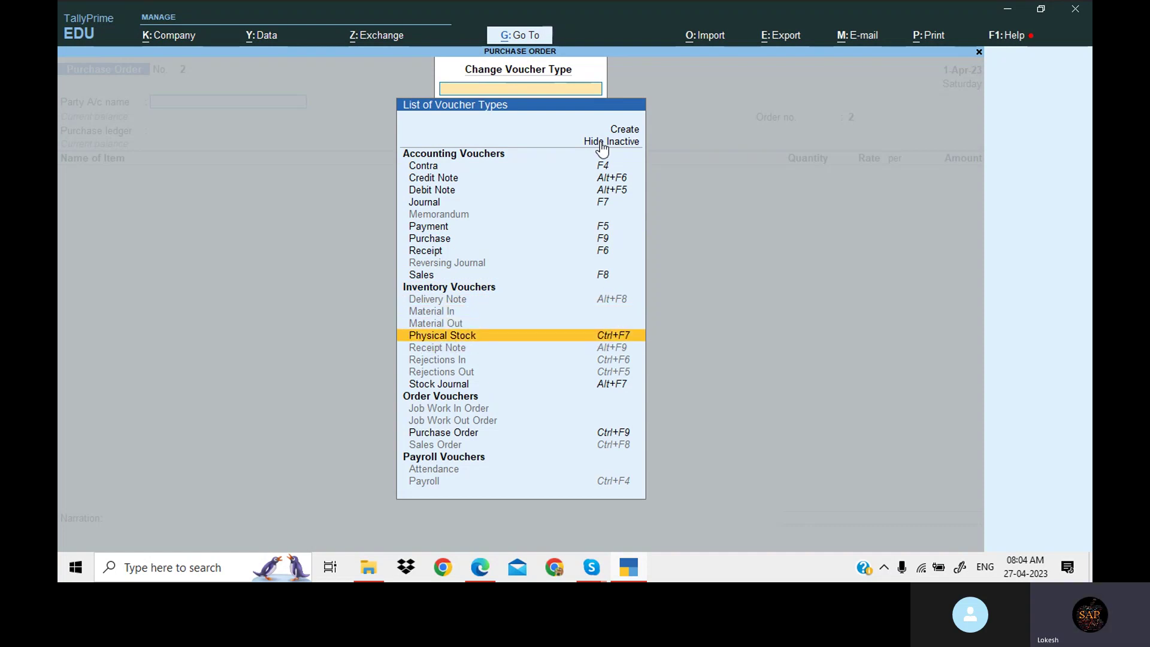
key(Down)
key(Down)
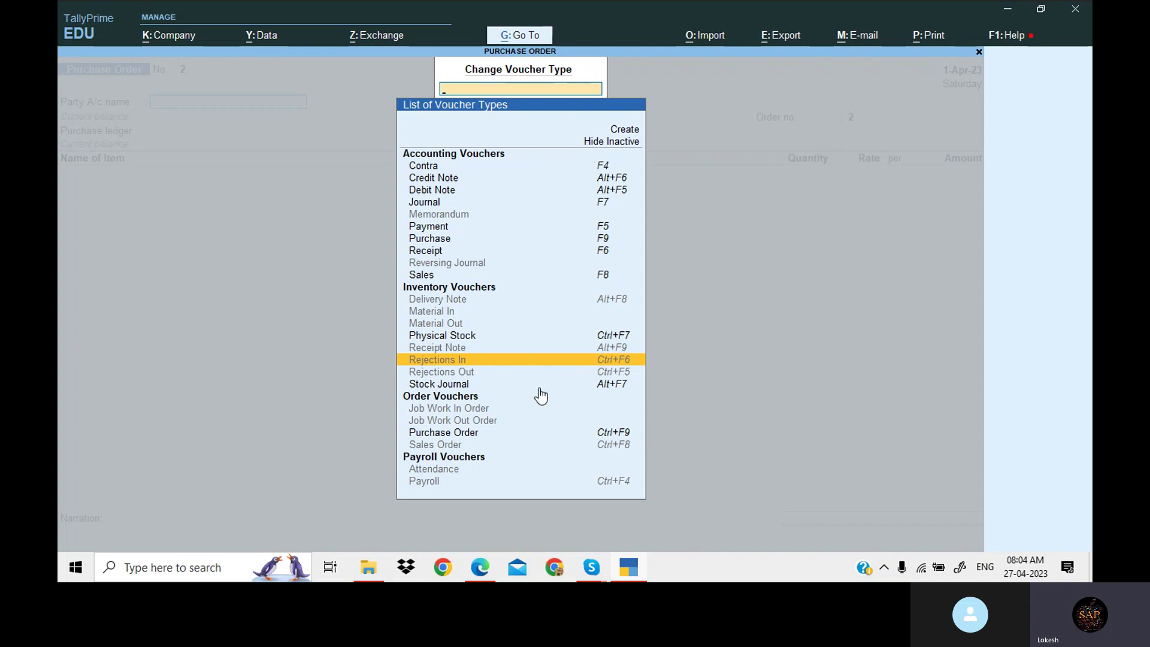
click(635, 577)
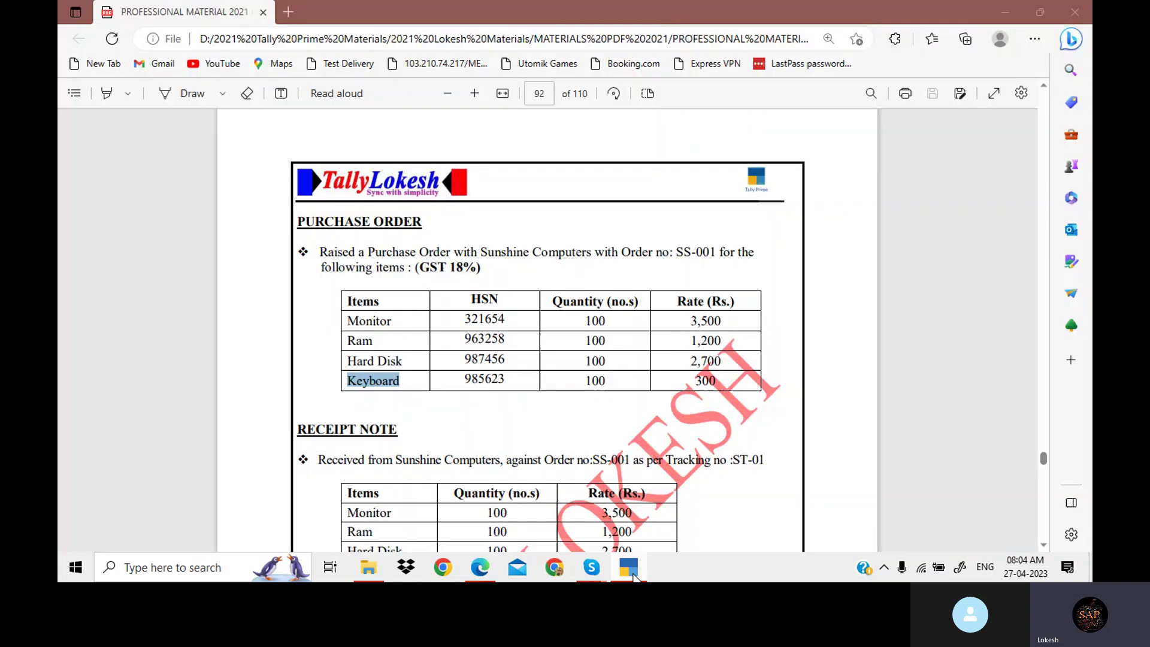
click(635, 576)
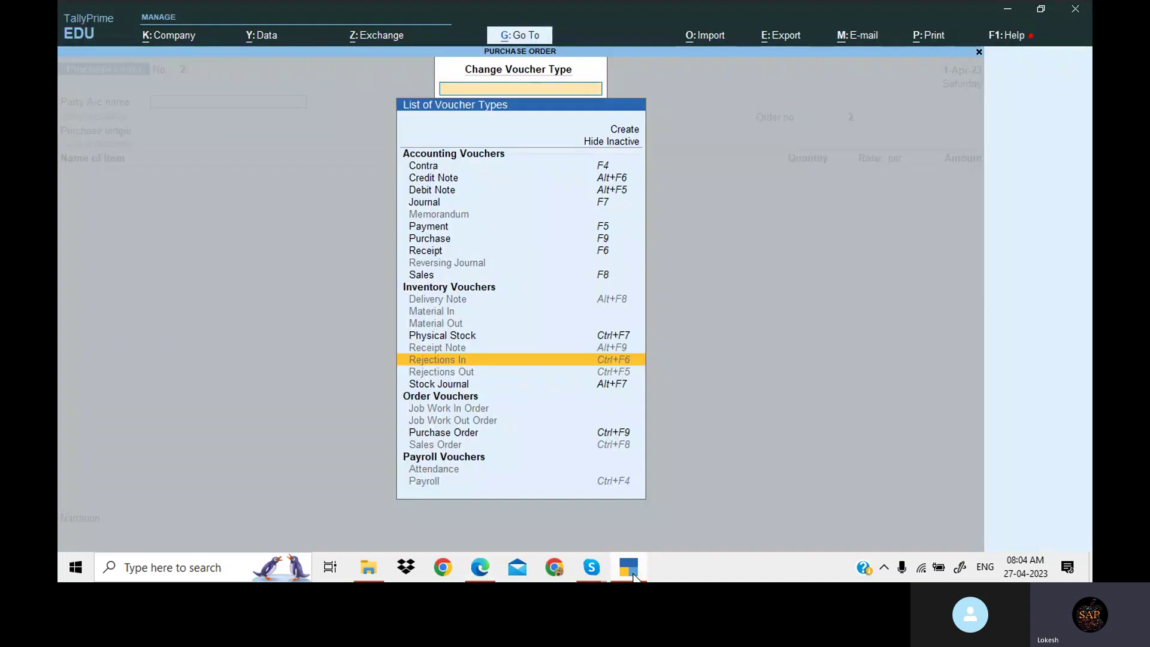
key(Up)
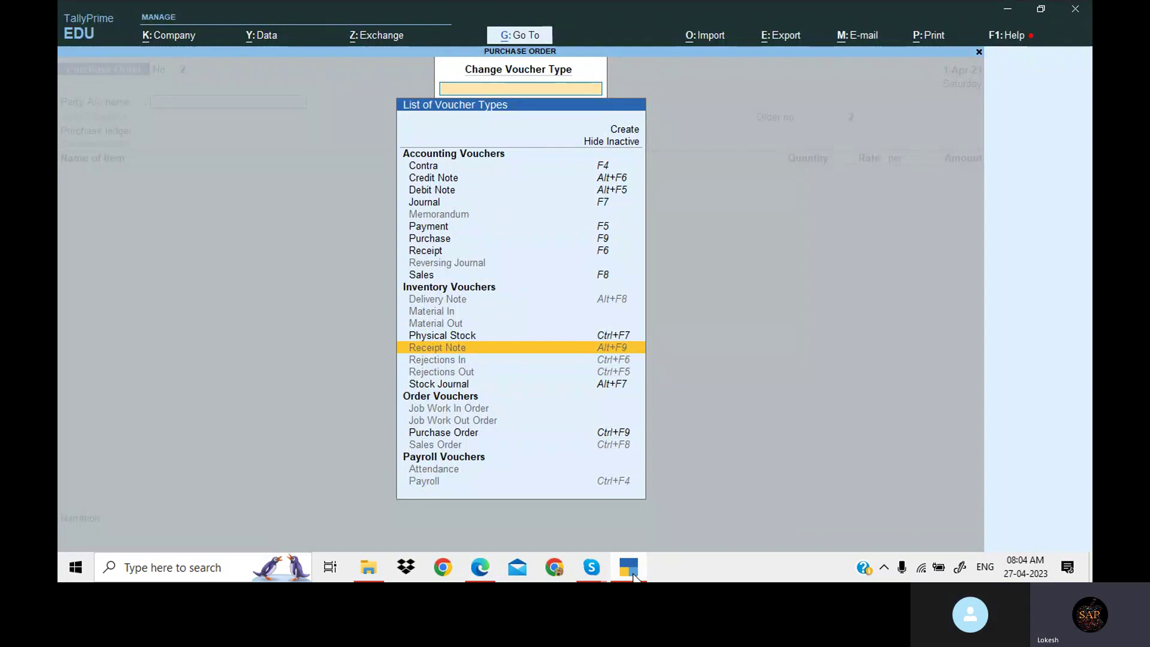
key(Return)
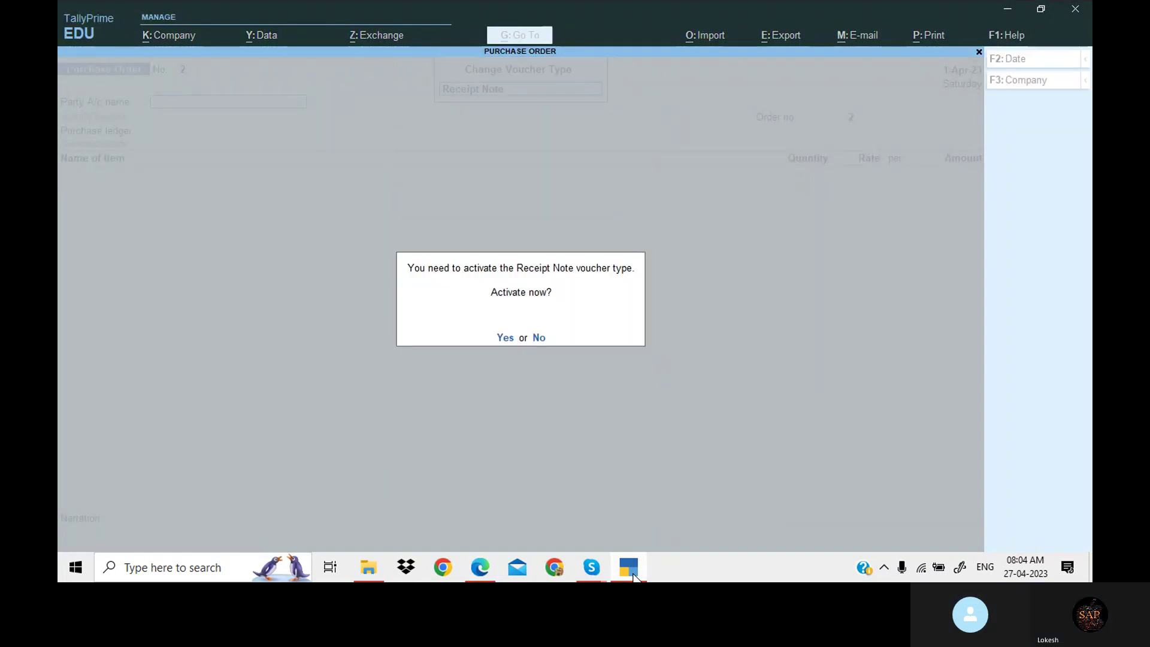
key(Return)
key(Return)
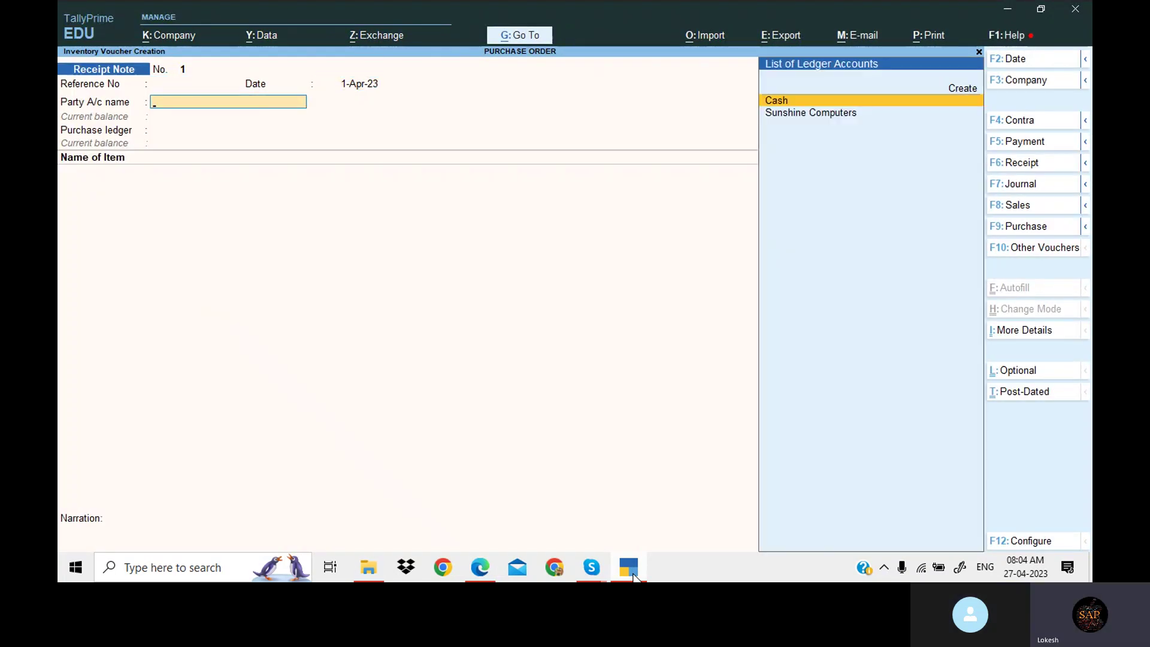
- Choose Sunshine Computers as the receipt note's party and link order SS-001, leaving the remaining order and receipt details blank
key(Down)
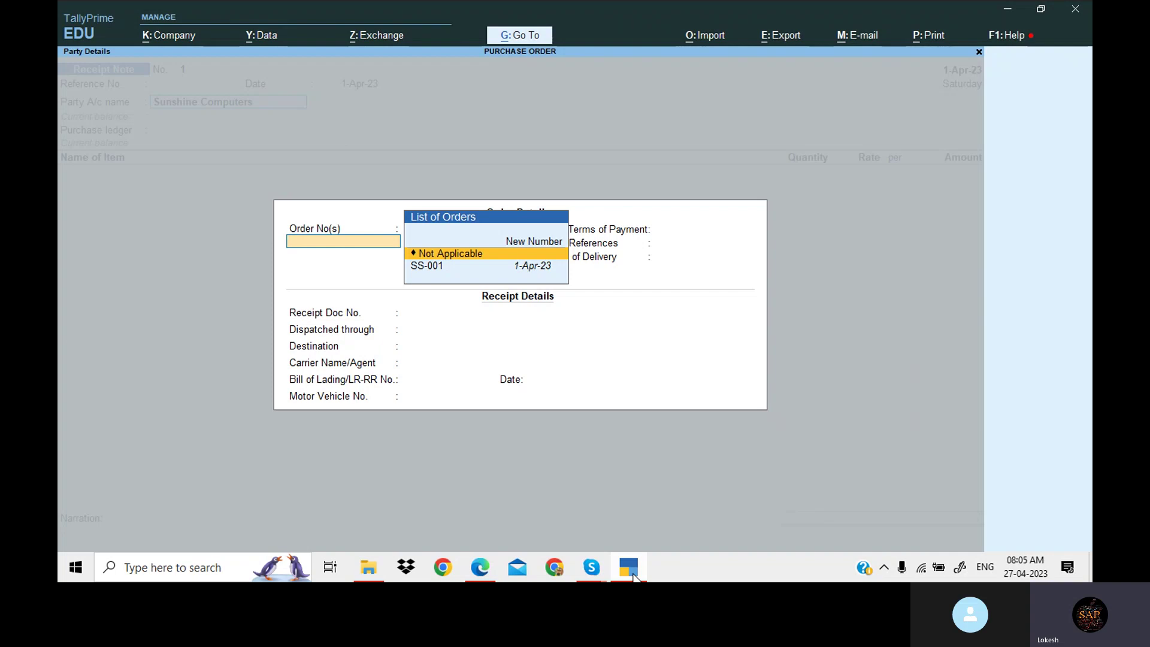
key(Down)
key(Return)
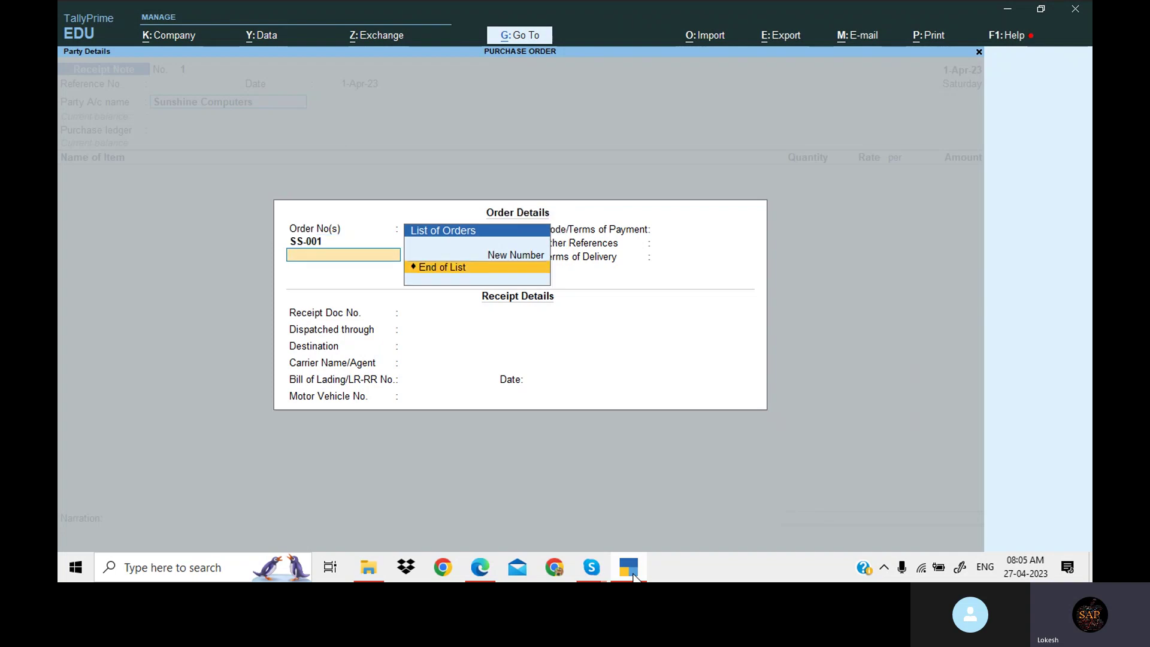
key(Return)
key(Return)
key(Return)
key(Return)
key(Return)
key(Return)
key(Return)
key(Return)
key(Return)
key(Return)
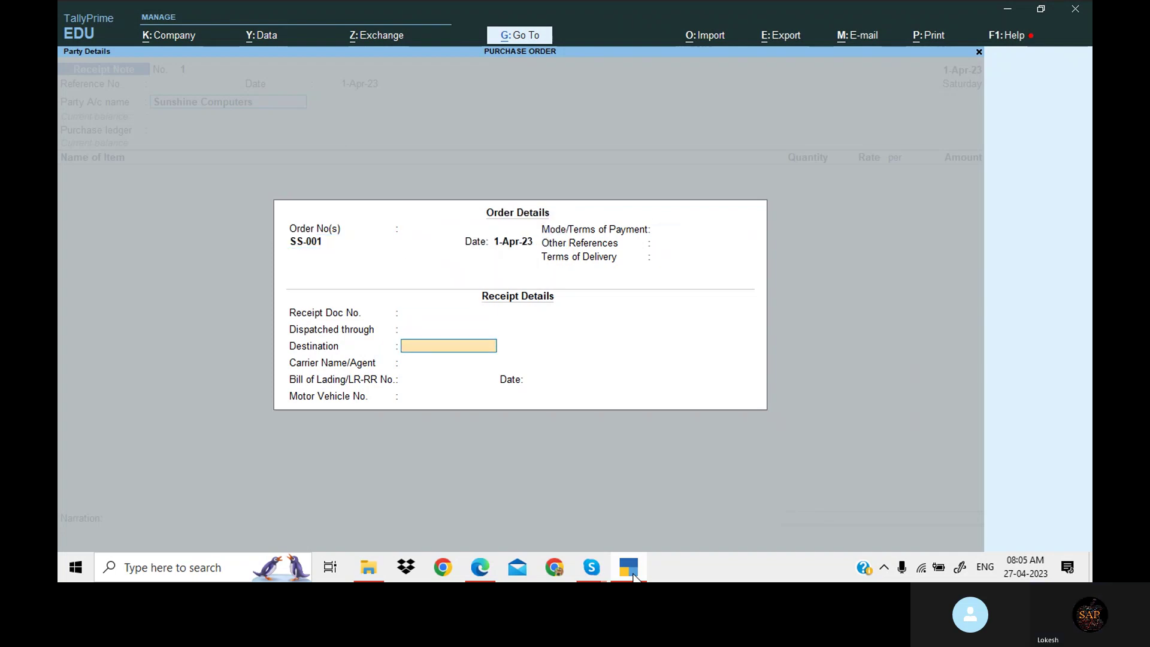
key(Return)
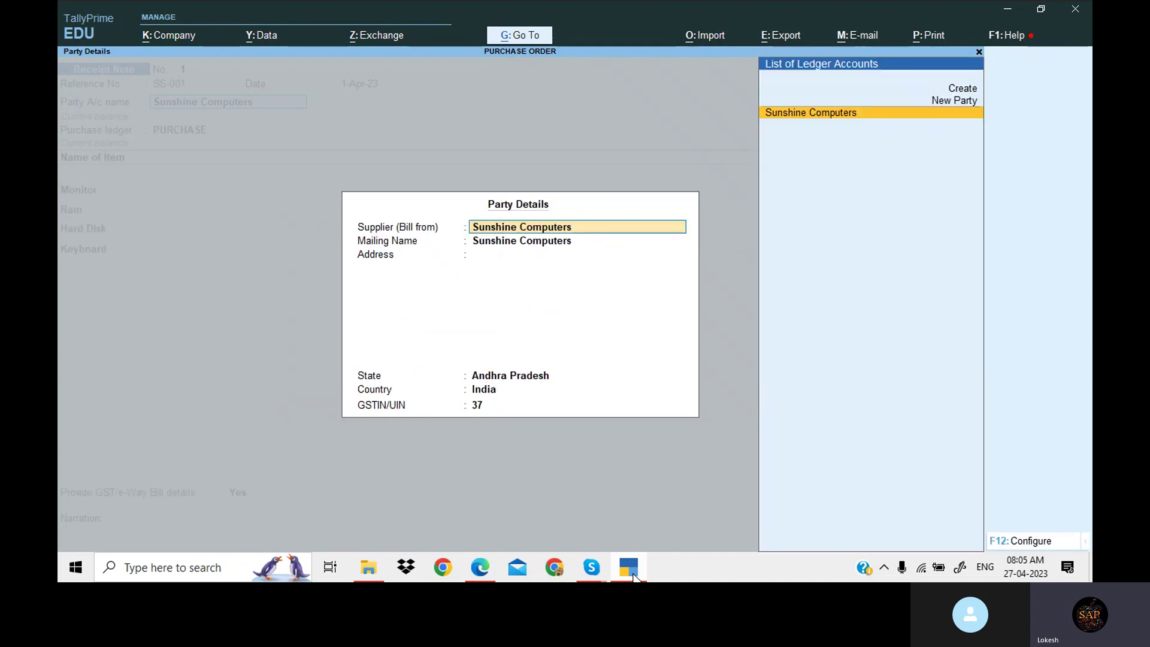
- Accept the supplier's party details and keep PURCHASE as the receipt note's purchase ledger
key(Return)
key(Return)
key(Return)
key(Return)
key(Return)
key(Return)
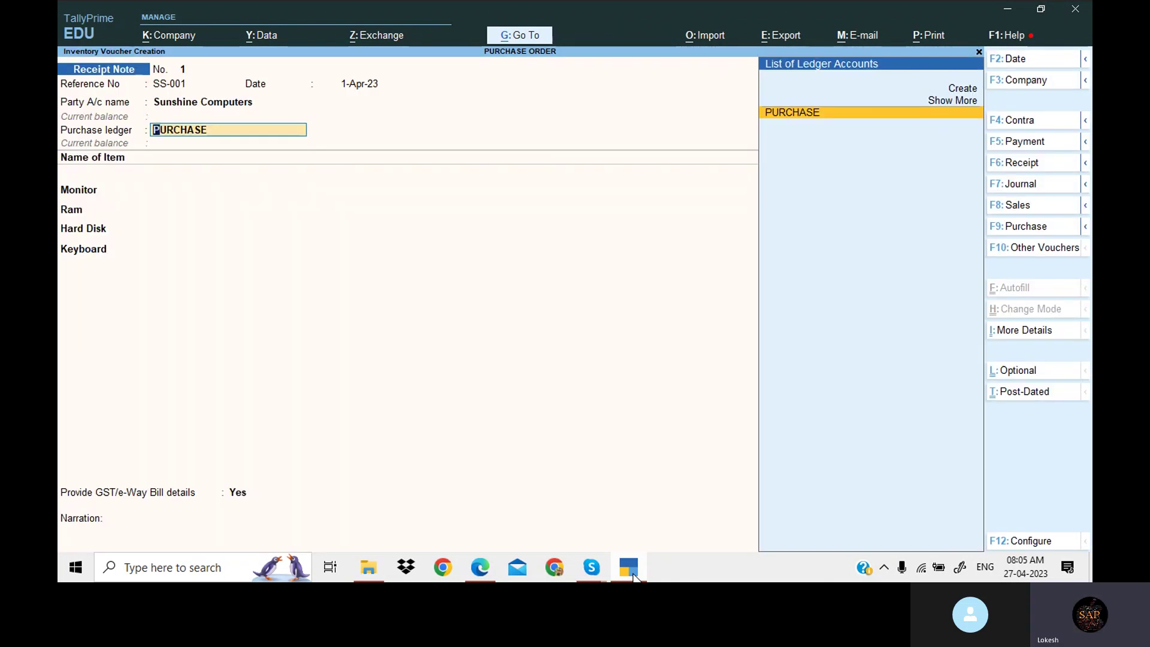
key(Return)
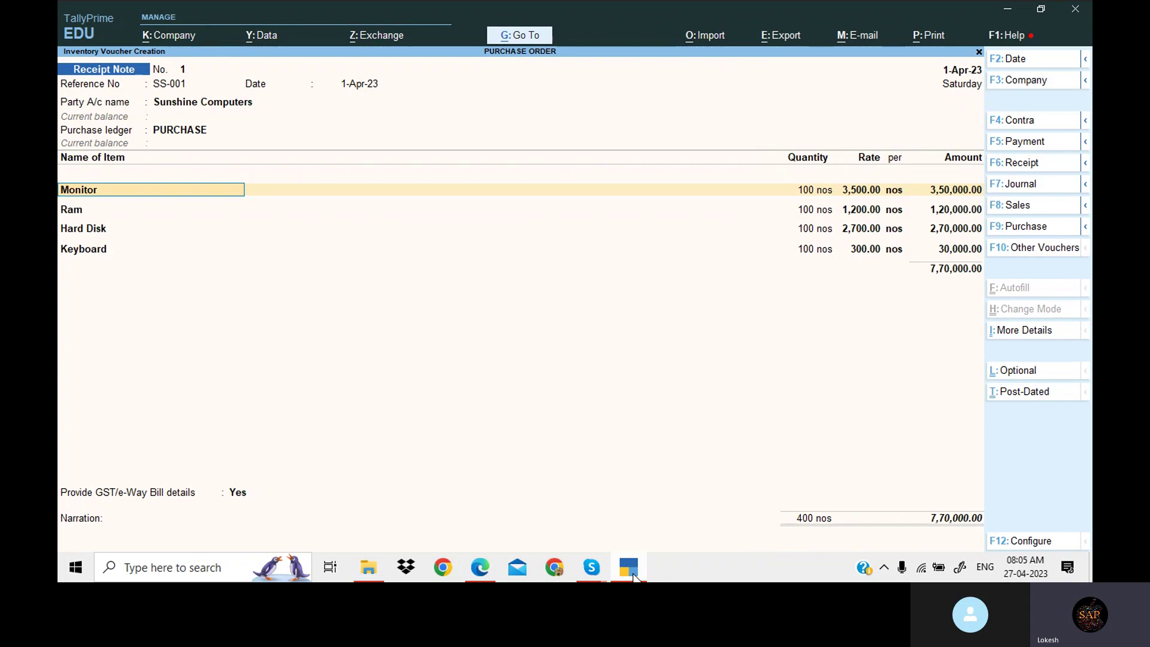
- Give the Monitor allocation the new tracking number ST-01 from the exercise PDF and keep it against order SS-001
key(Return)
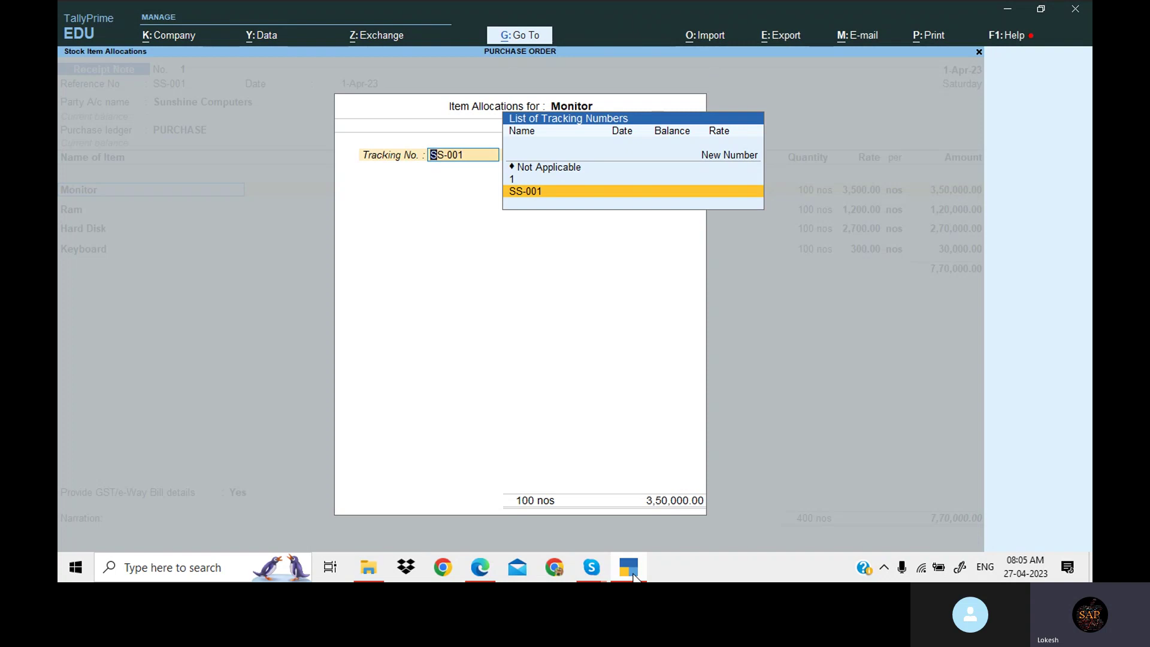
key(Up)
key(Up)
key(Up)
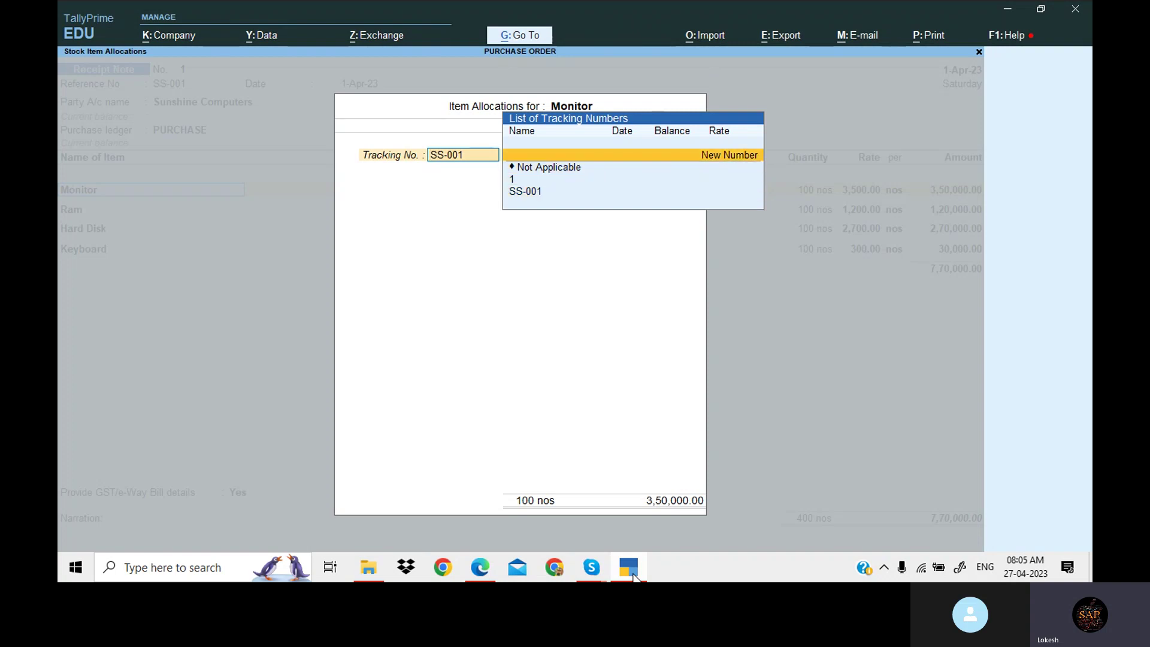
key(Return)
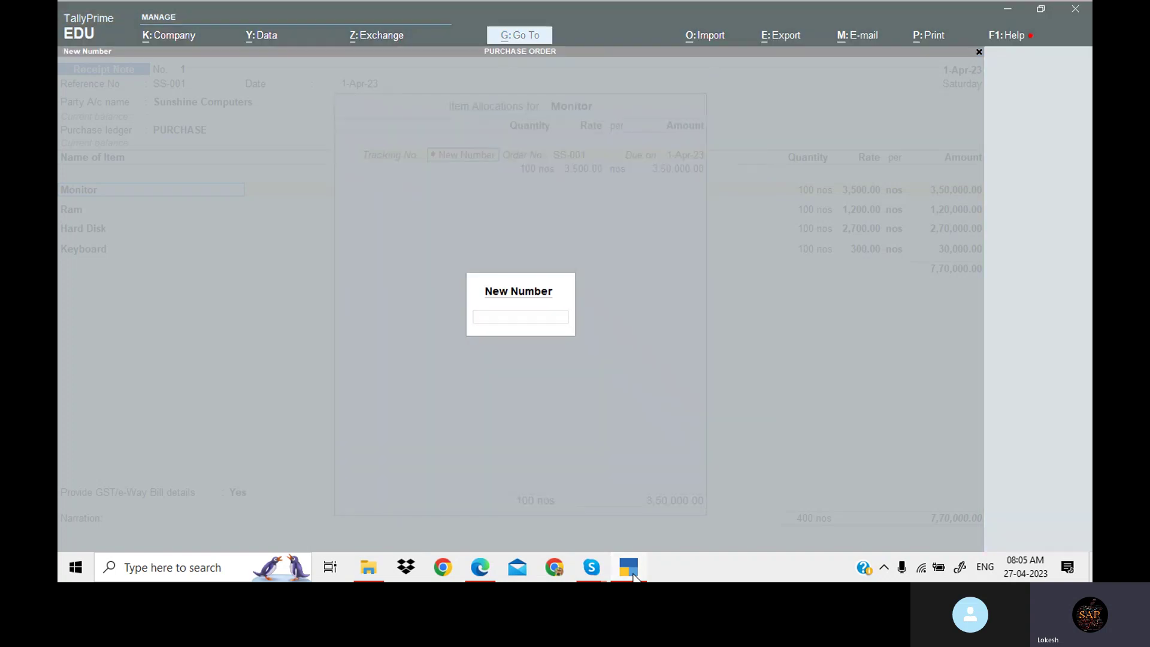
key(alt+Tab)
key(Down)
key(Down)
key(Down)
key(Down)
key(Down)
key(Down)
key(Down)
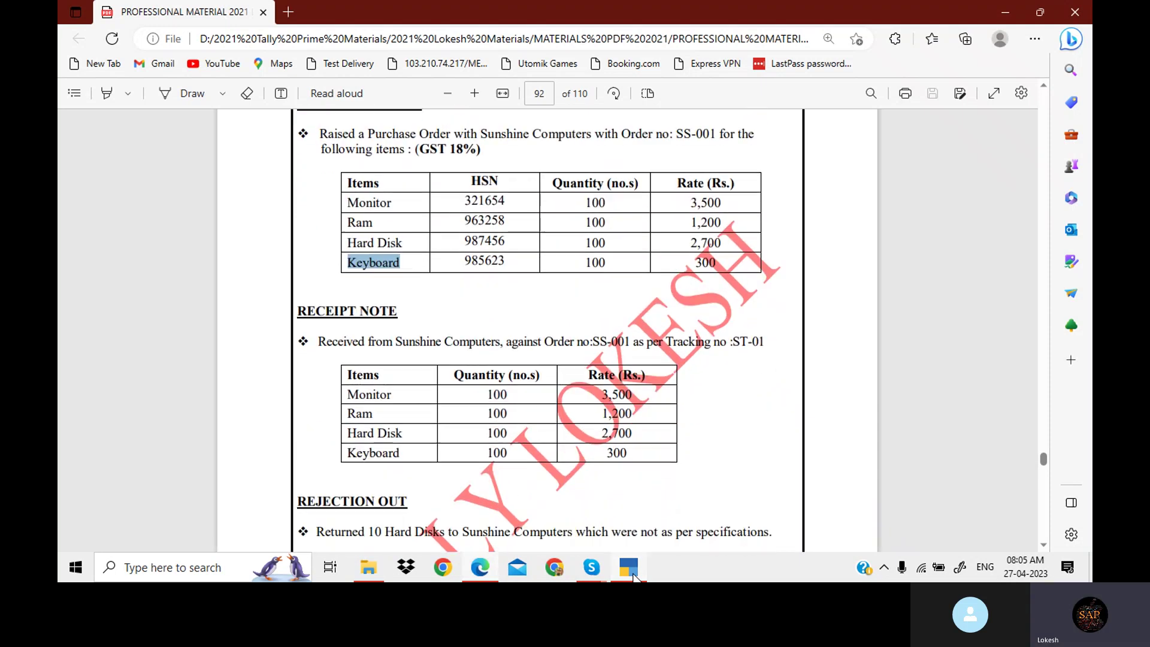
key(alt+Tab)
text(S)
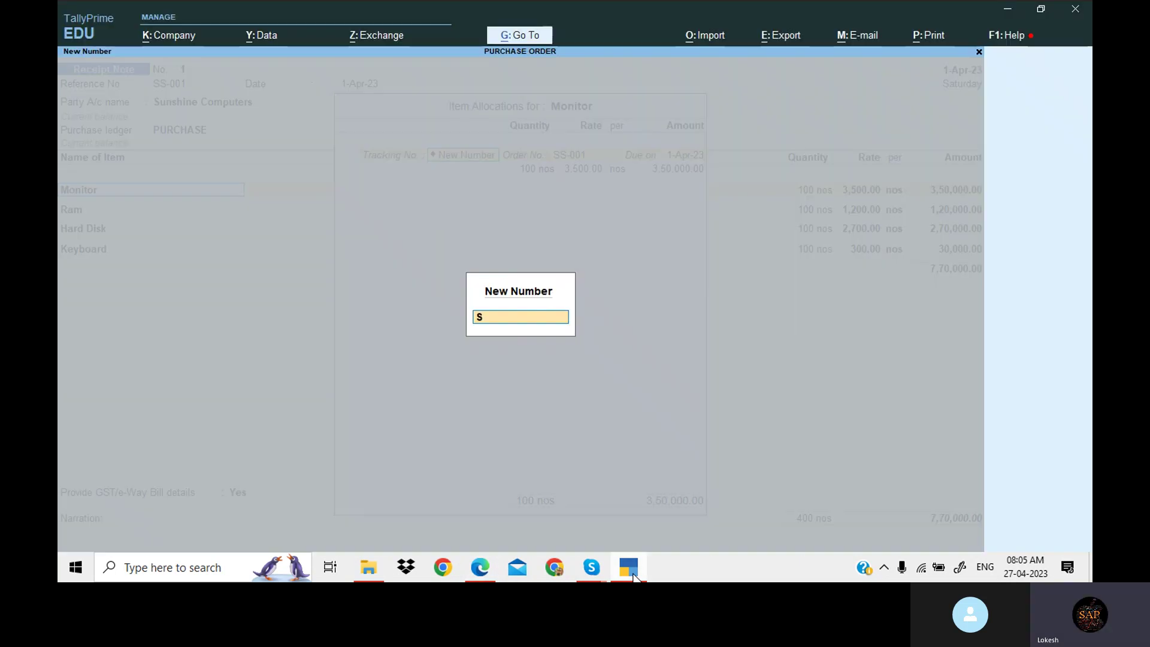
text(T-001)
text(1)
key(ctrl)
key(Return)
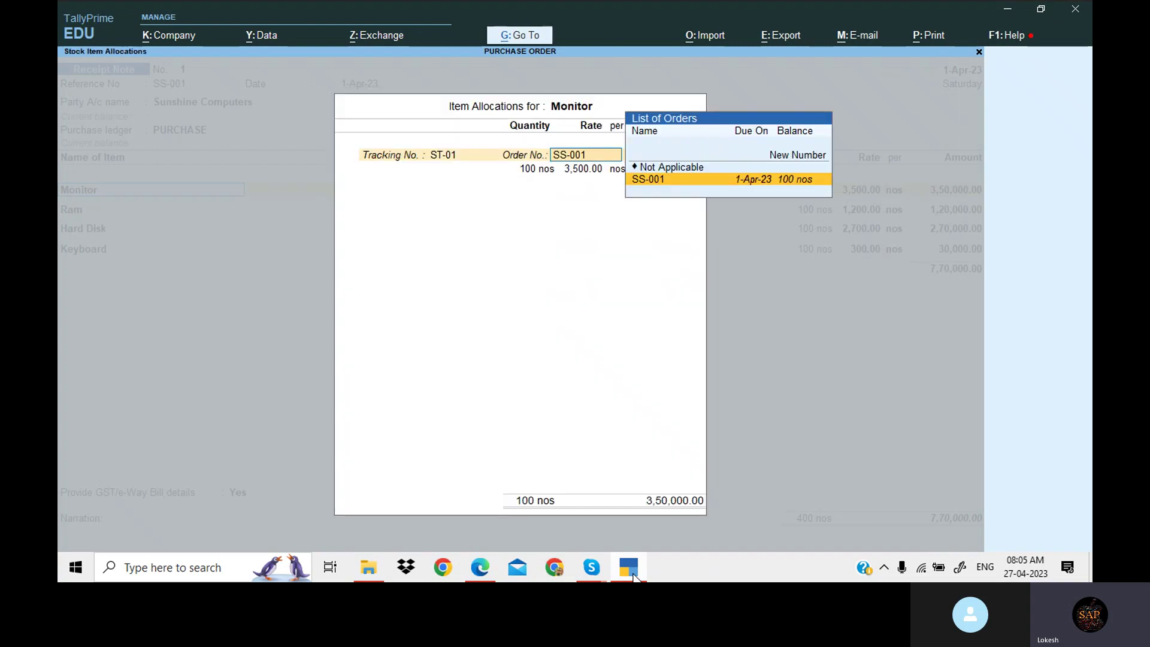
key(Return)
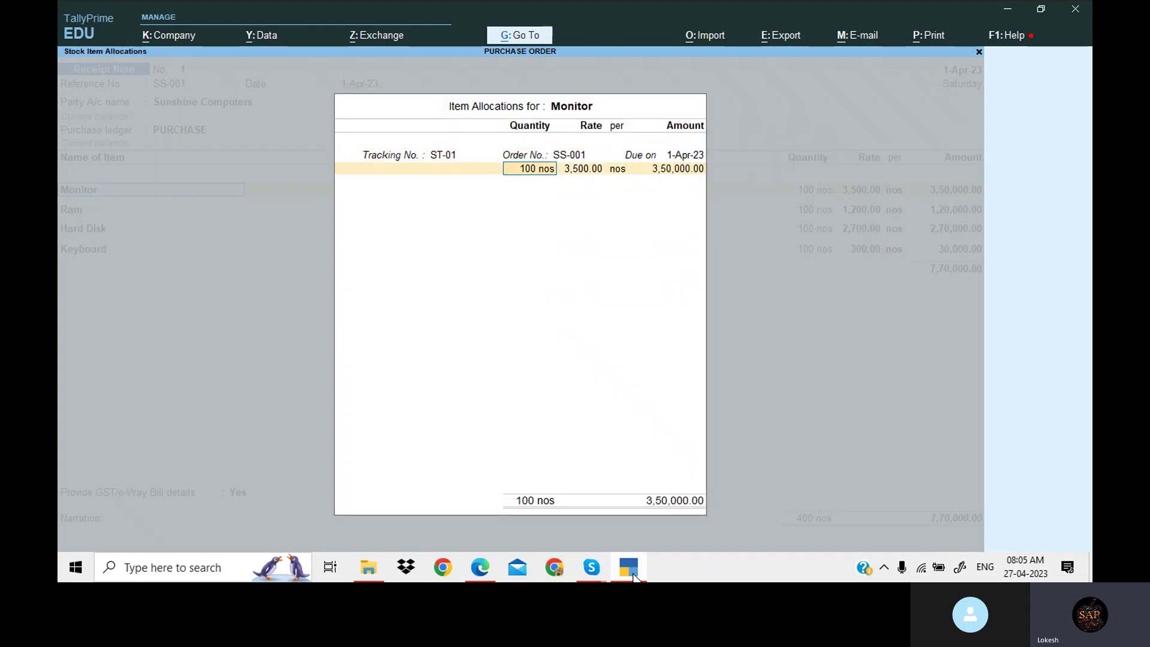
- Accept the Monitor's allocated 100 nos at a rate of 3,500 and finish its item allocation
key(Return)
key(Return)
key(Return)
key(Return)
key(Return)
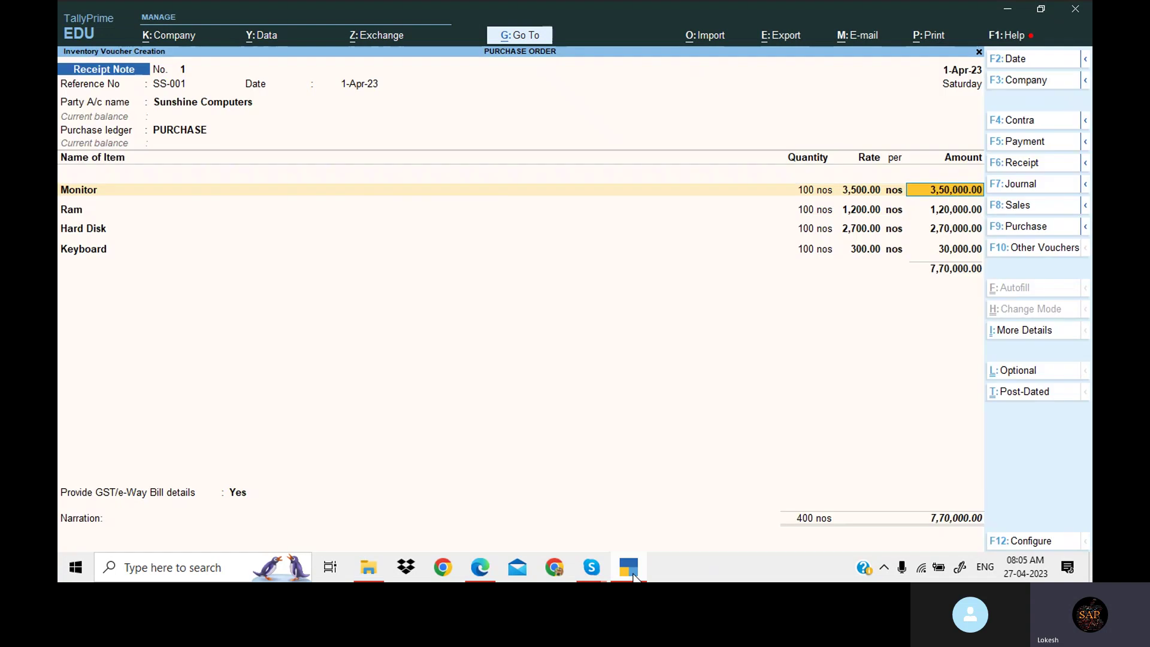
- Allocate the Ram's 100 nos to the new tracking number ST-01 against order SS-001, keeping the rate of 1,200
key(Return)
key(Up)
key(Up)
key(Up)
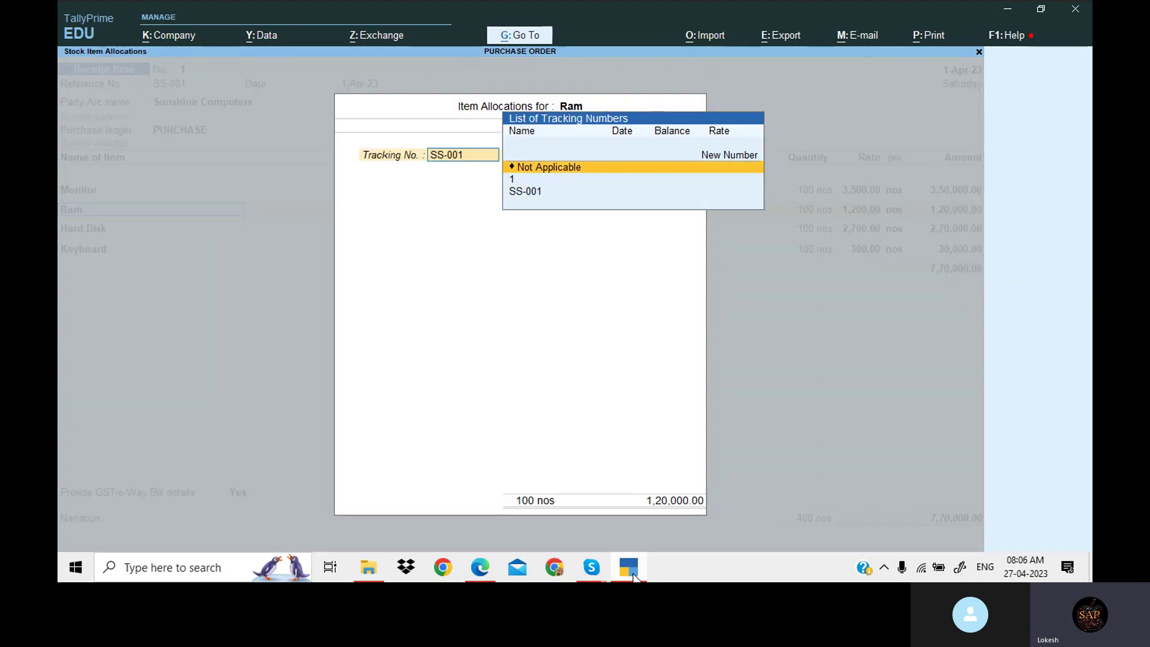
key(Return)
text(ST-01)
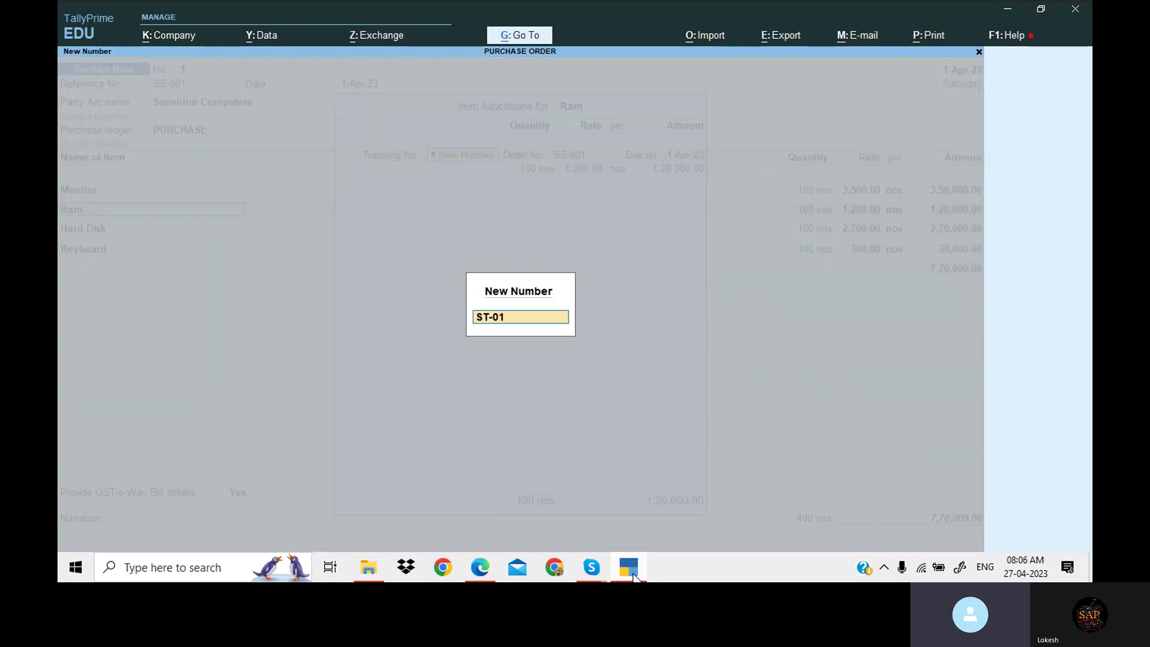
key(Return)
key(Return)
key(Return)
key(Return)
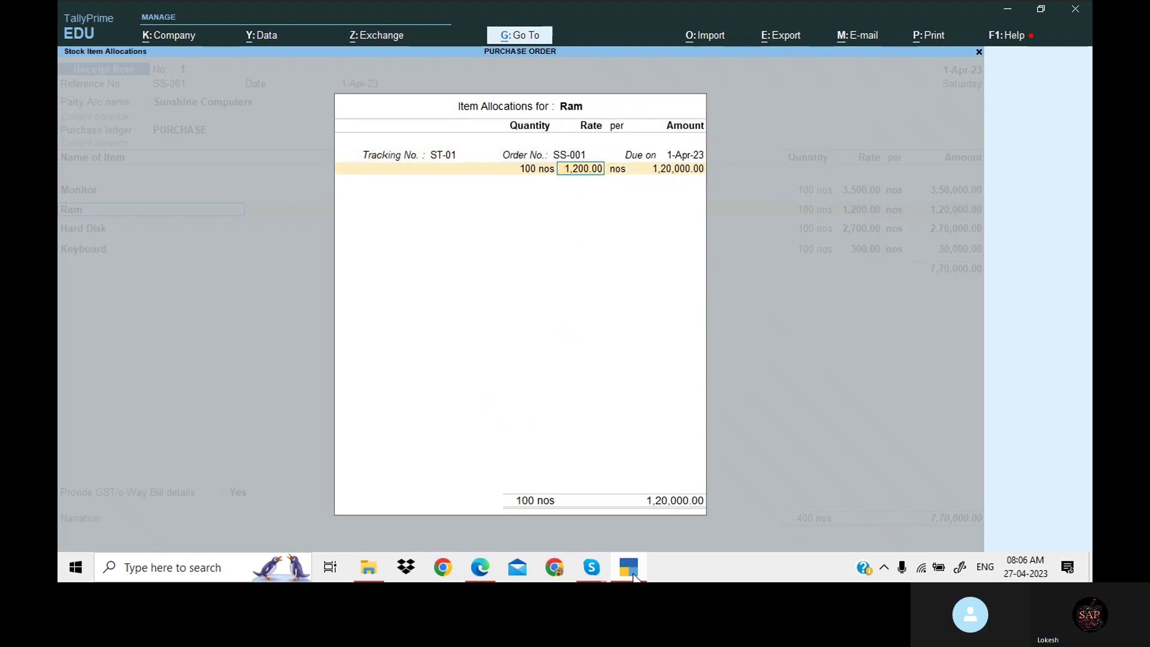
key(Return)
key(Return)
key(Return)
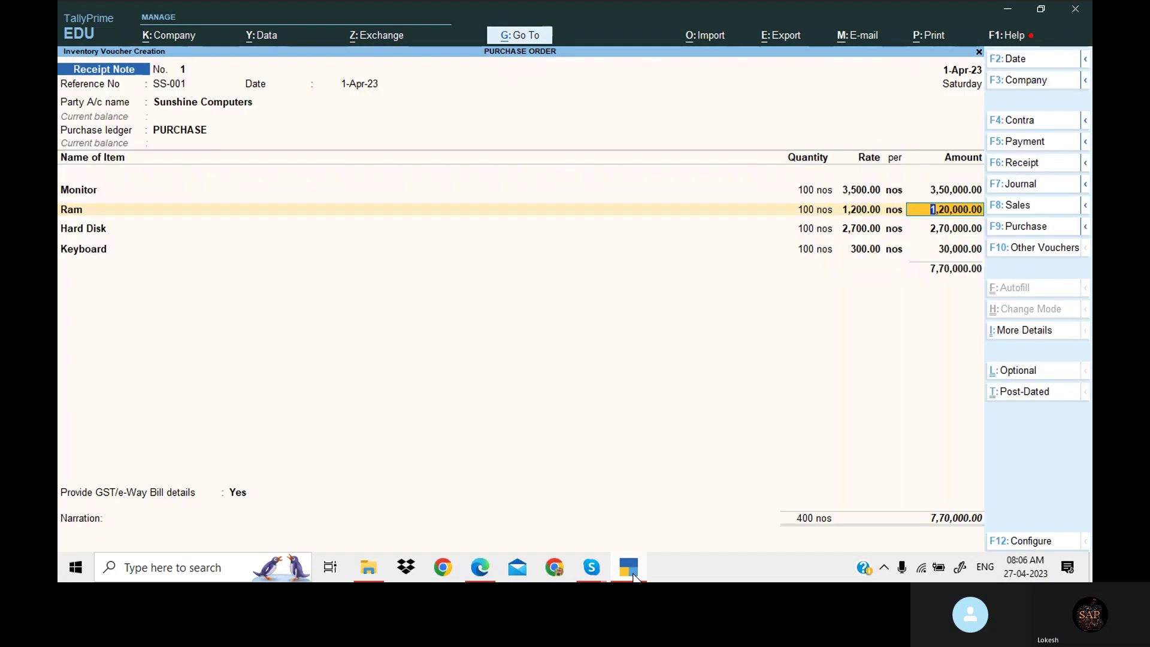
- Check the receipt note's tracking number in the exercise PDF, marking its text, and return to TallyPrime
click(629, 567)
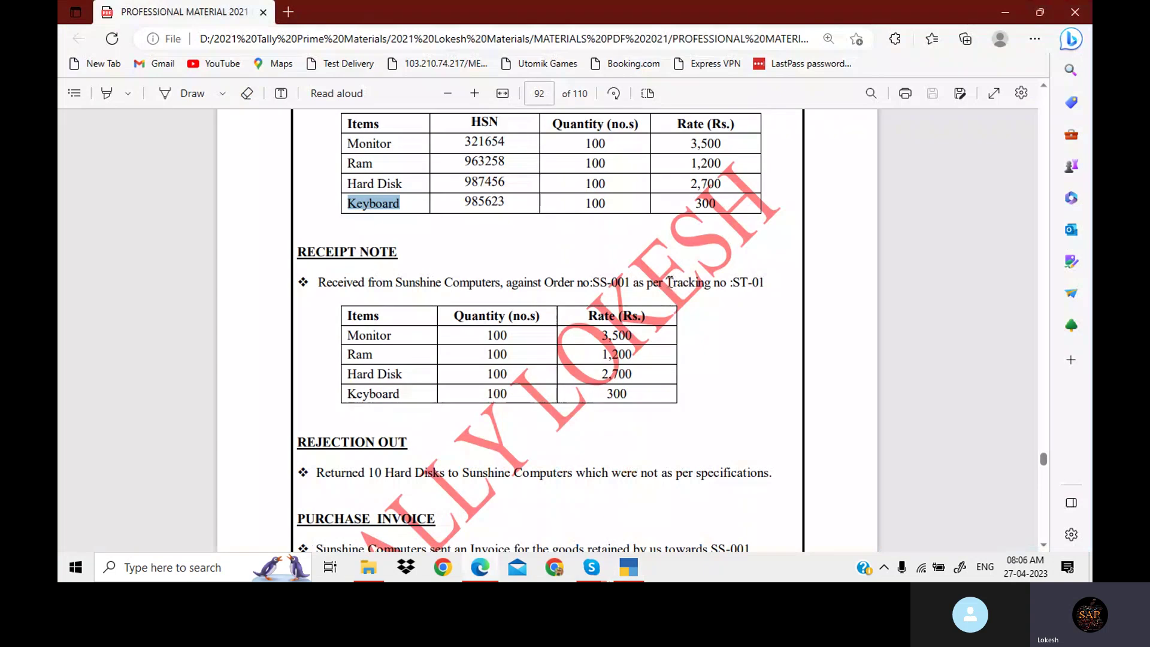
drag(666, 283, 807, 289)
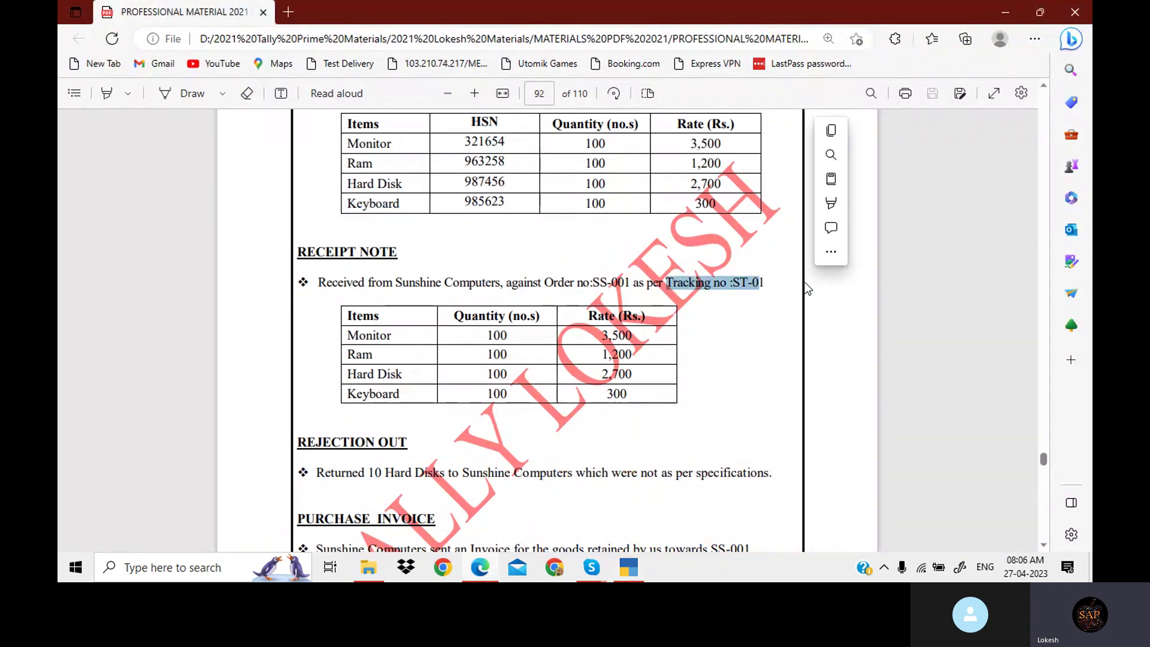
click(629, 567)
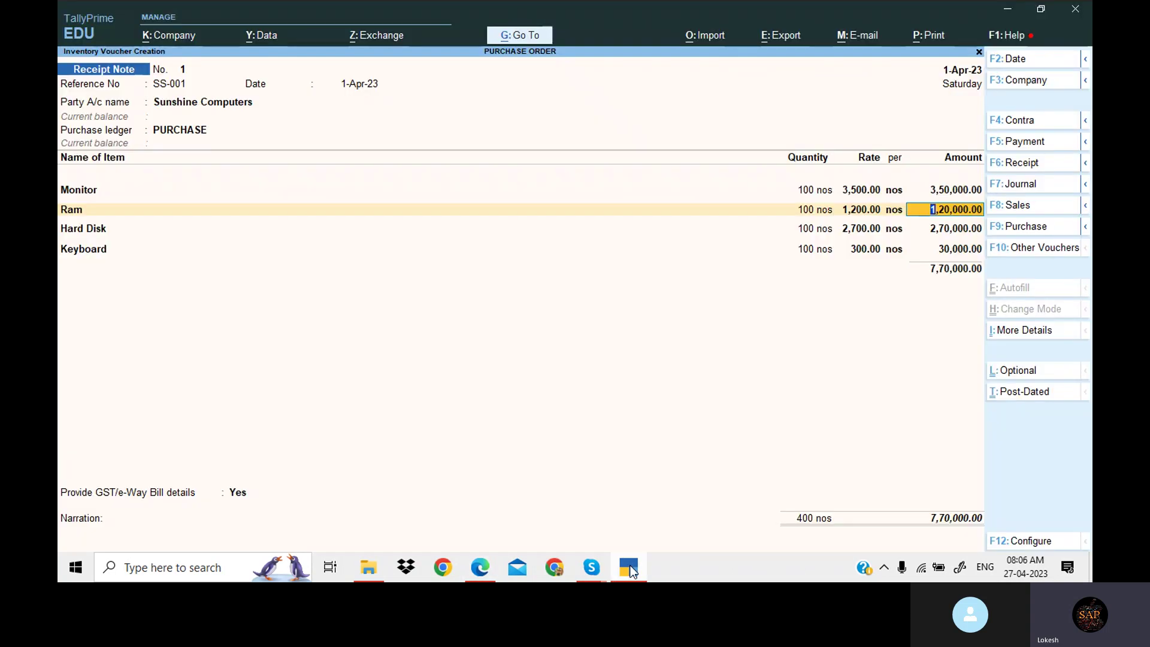
- Allocate the Hard Disk's 100 nos to the new tracking number ST-01 against order SS-001, keeping the rate of 2,700
key(Return)
key(Return)
key(Up)
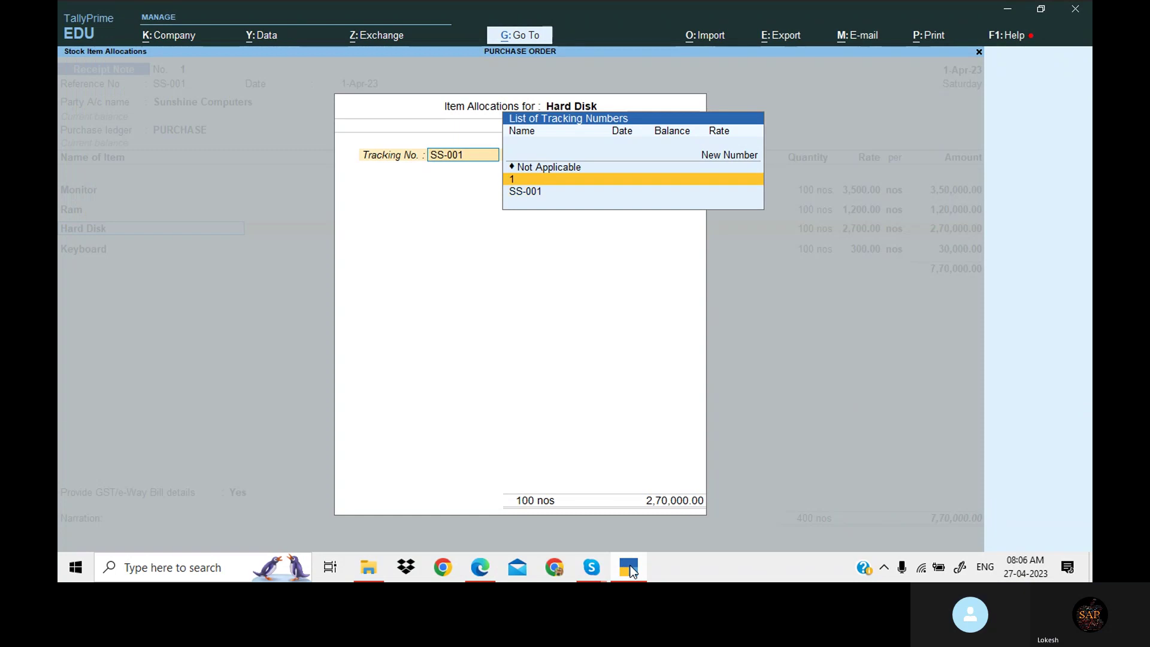
key(Up)
key(Return)
text(ST-01)
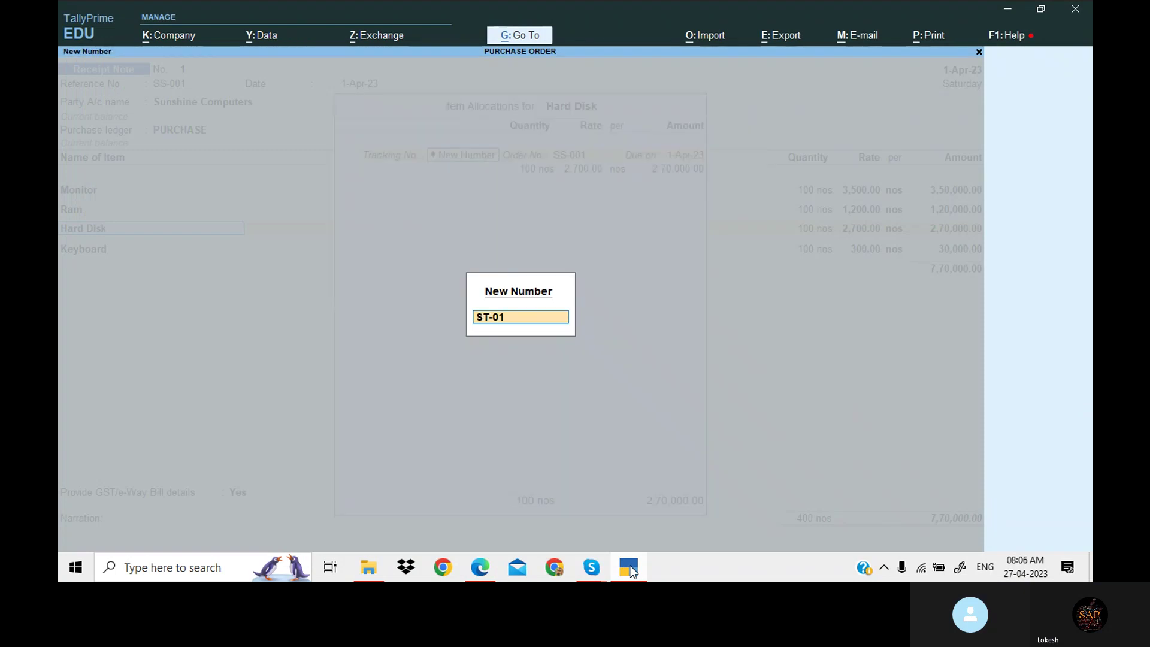
key(Return)
key(Return)
key(Return)
key(Return)
key(Return)
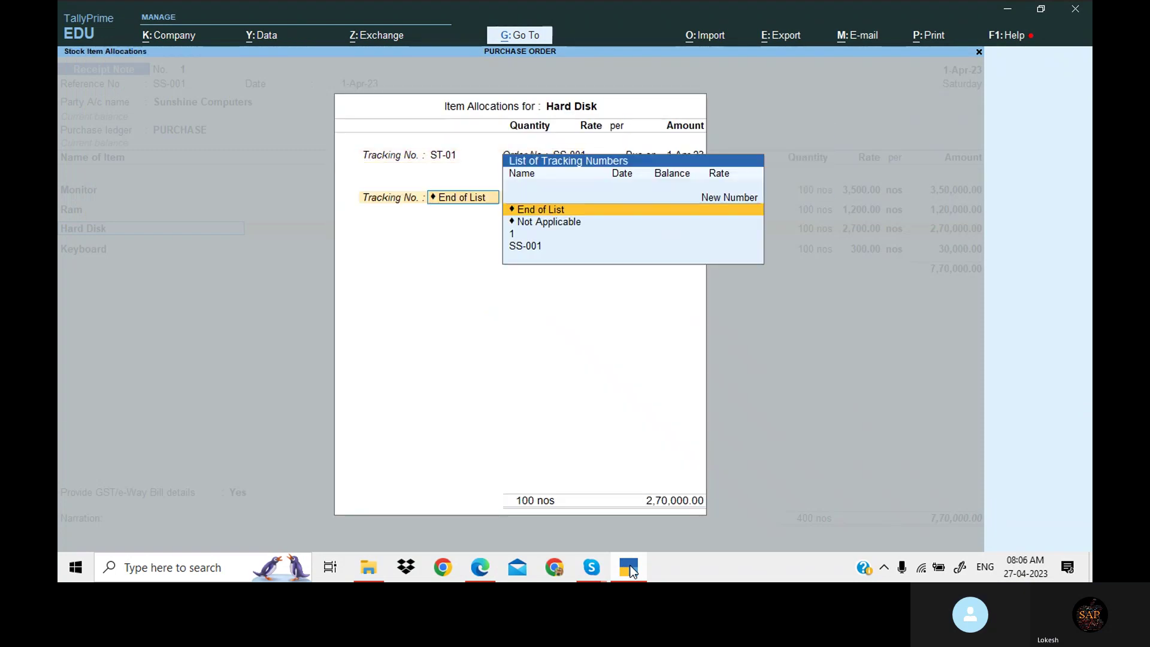
key(Return)
- Allocate the Keyboard's 100 nos to the new tracking number ST-01 against order SS-001, keeping the rate of 300
key(Return)
key(Return)
key(Up)
key(Up)
key(Up)
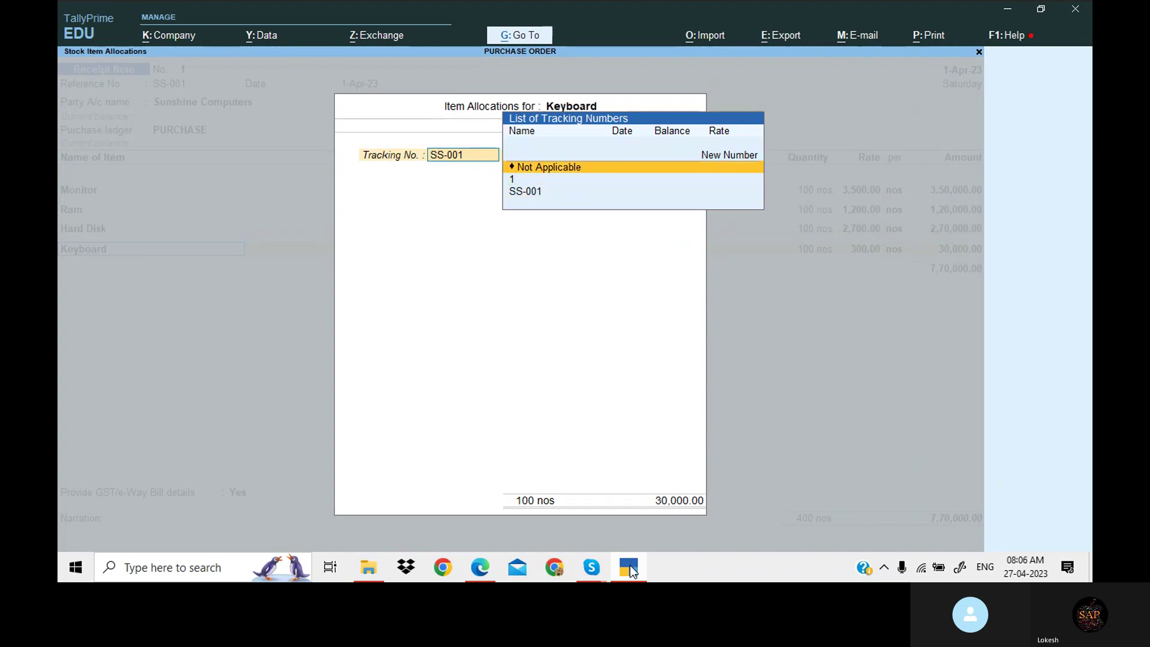
key(Return)
text(ST-01)
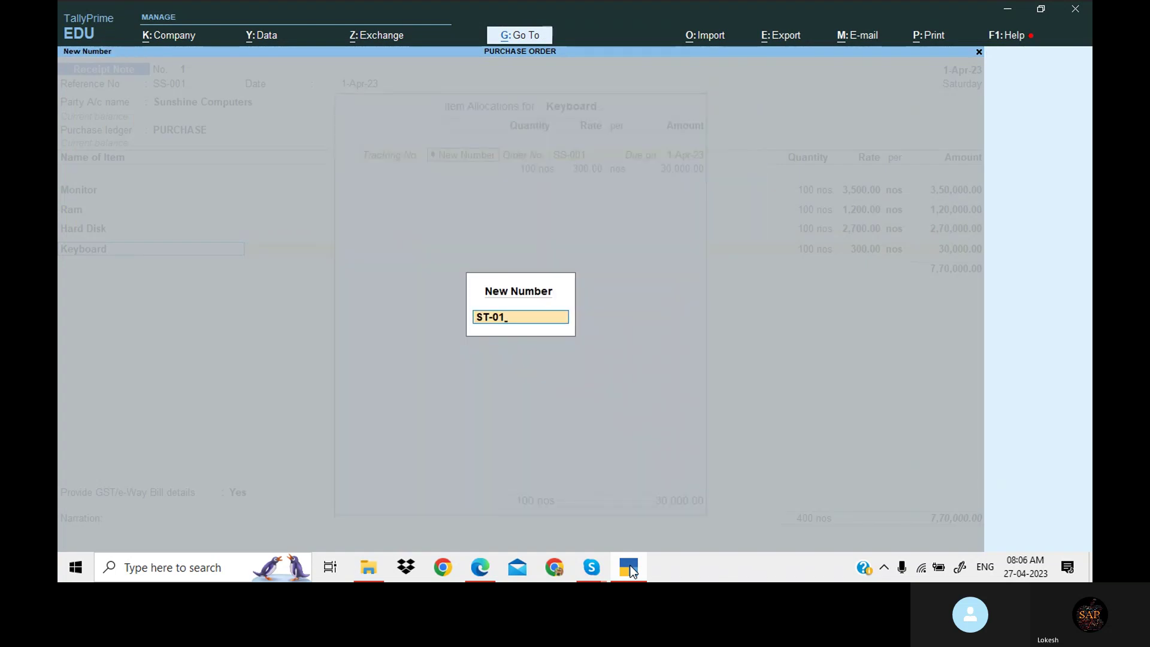
key(Return)
key(Return)
key(Return)
key(Return)
key(Return)
key(Return)
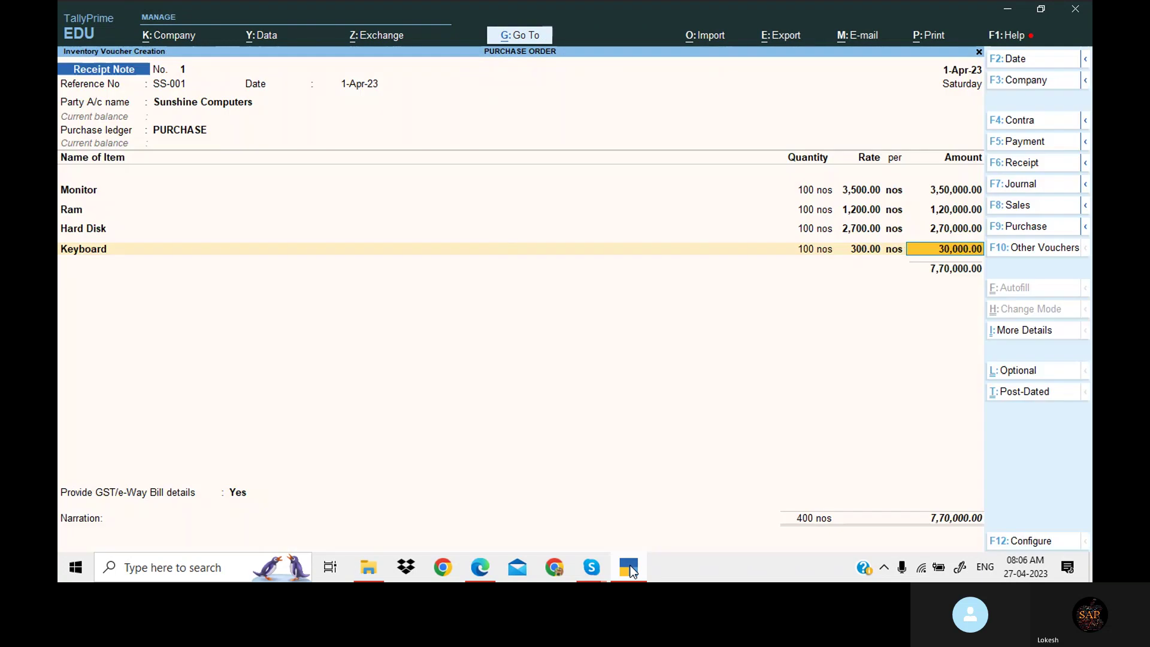
- End the item list, set Provide GST/e-Way Bill details to No and save the receipt note without a narration
key(Return)
key(Return)
key(Return)
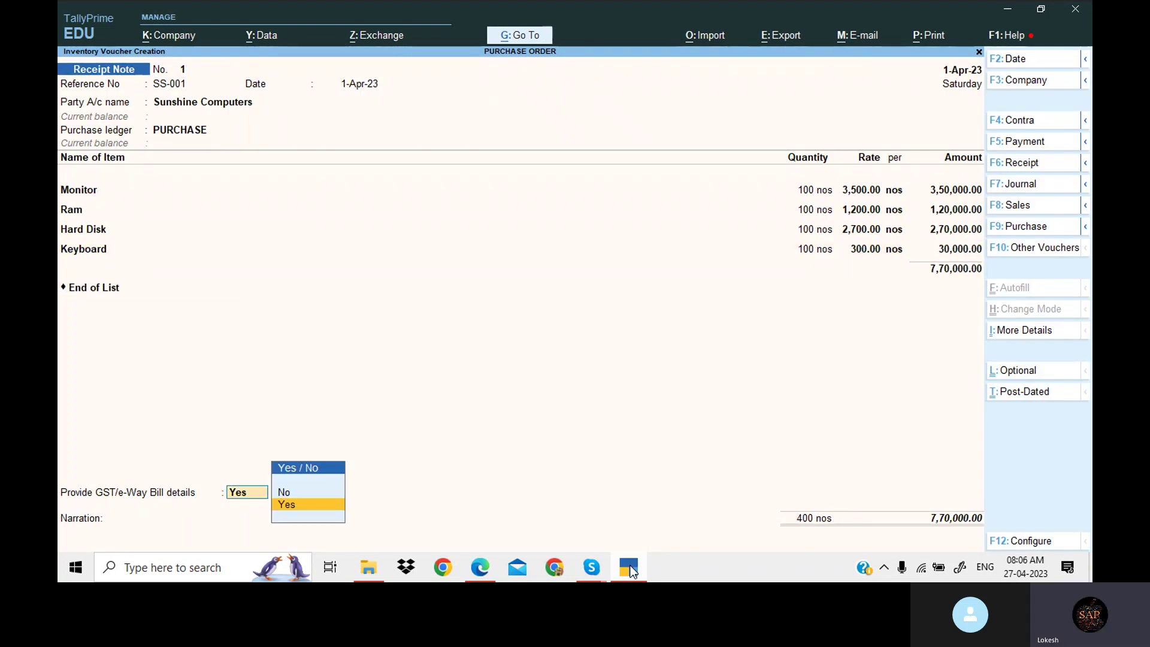
key(Up)
key(Return)
key(Return)
key(Return)
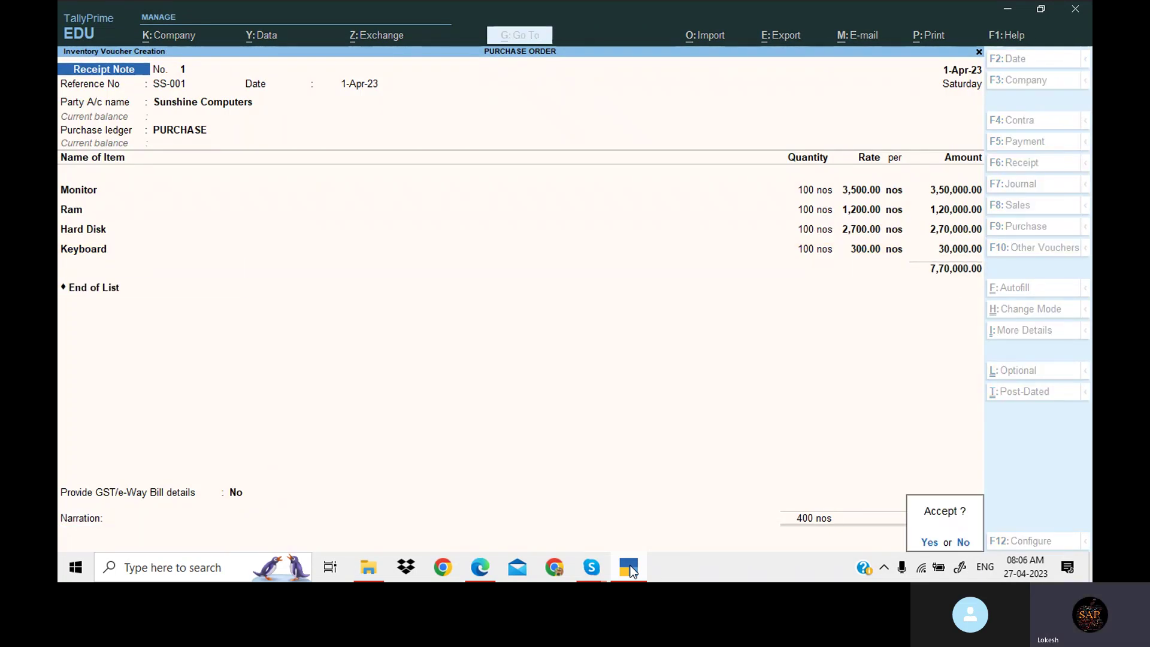
key(Return)
- Read the Rejection Out and Purchase Invoice exercises in the PDF and return to TallyPrime
click(632, 572)
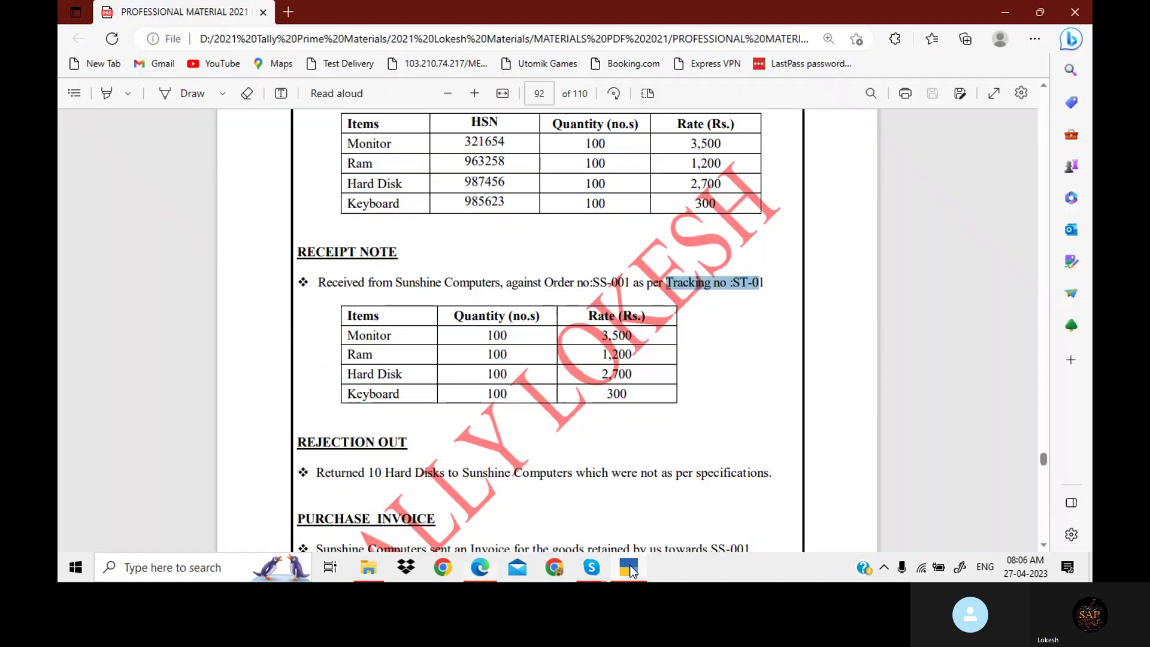
key(Down)
key(Down)
key(Down)
key(Down)
key(Down)
key(Down)
key(Down)
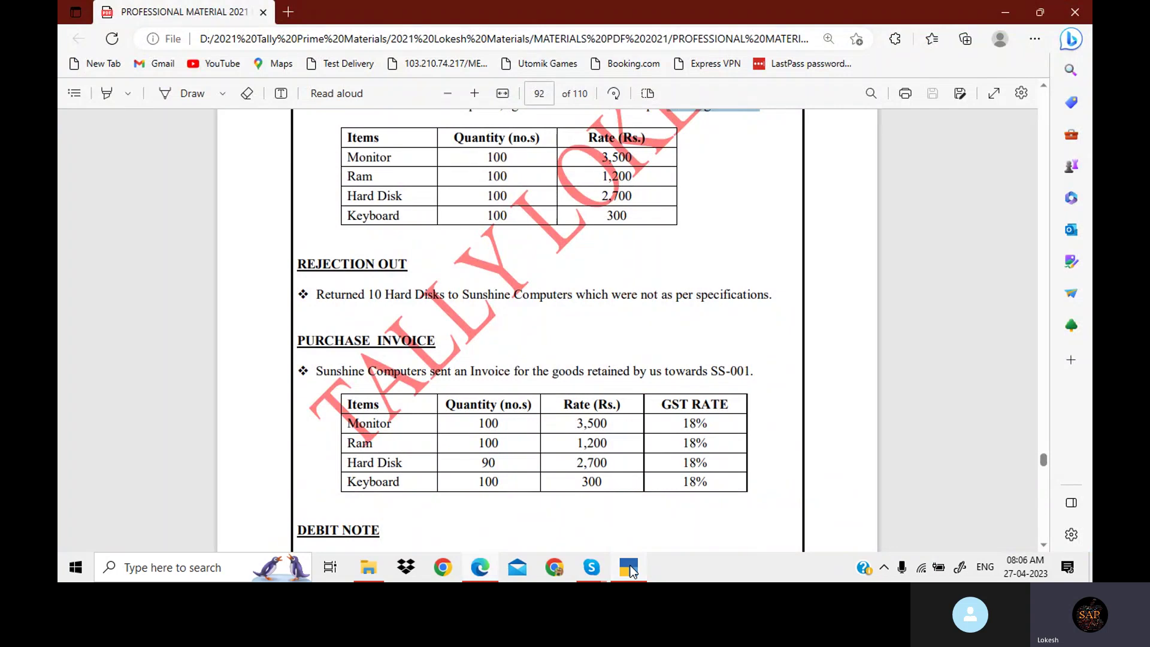
click(630, 569)
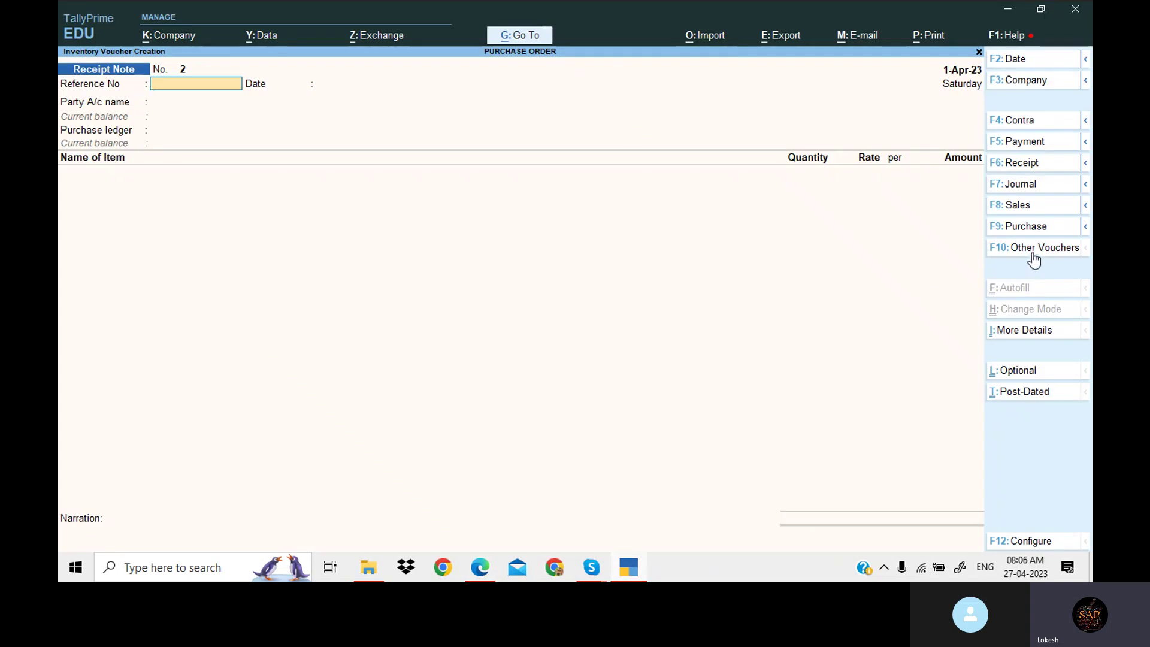
- Include the inactive voucher types in the list, change the voucher to Rejections Out and activate that type
click(1033, 250)
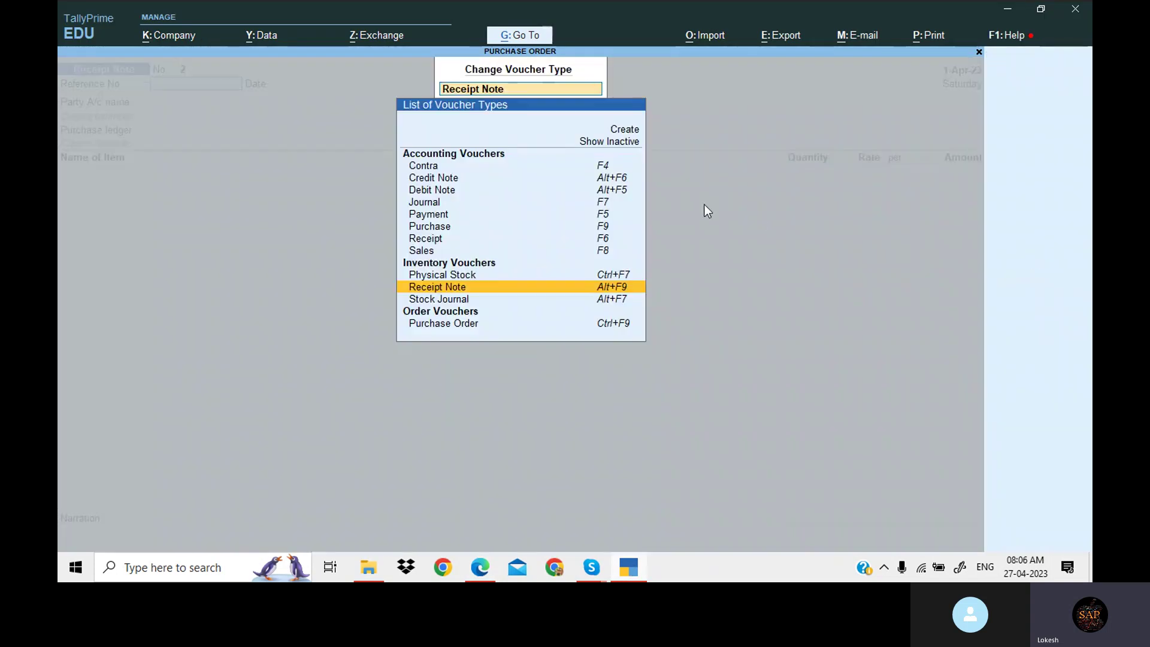
click(619, 143)
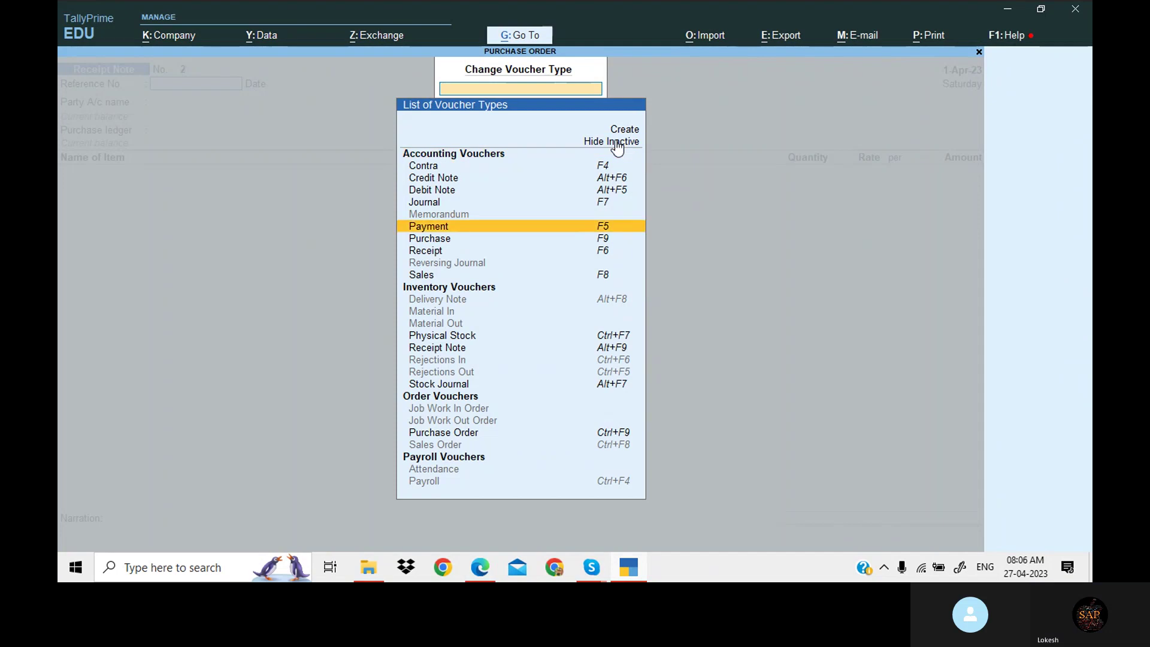
key(Down)
key(Down)
key(Down)
key(Down)
key(Down)
key(Down)
key(Down)
key(Down)
key(Down)
key(Down)
key(Down)
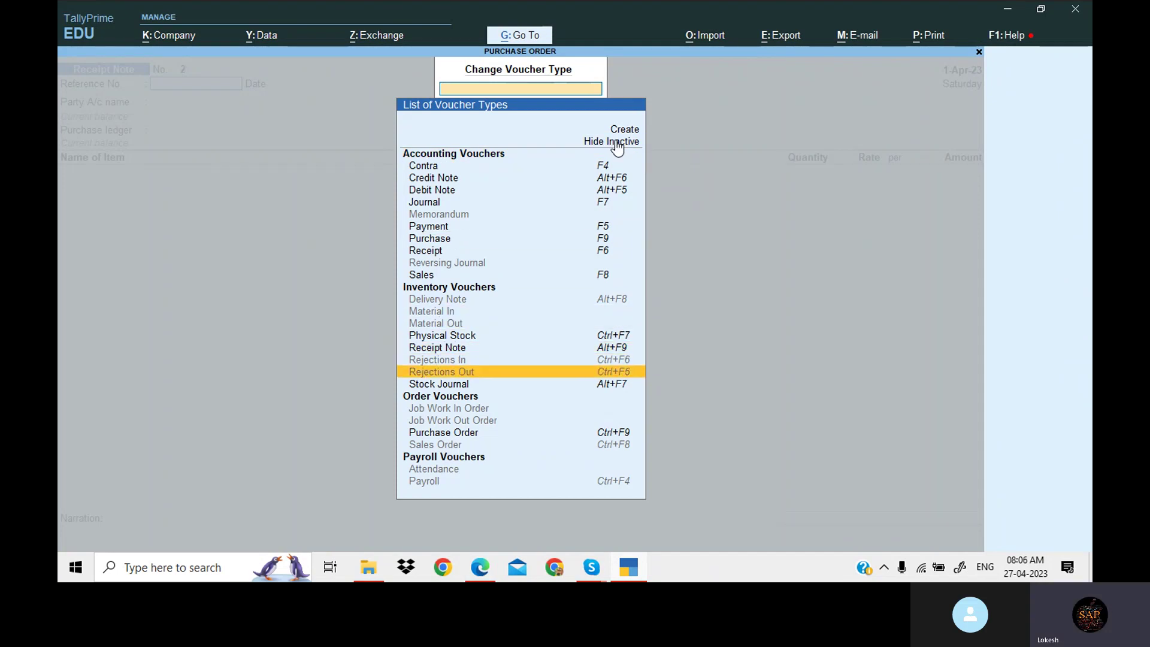
key(Return)
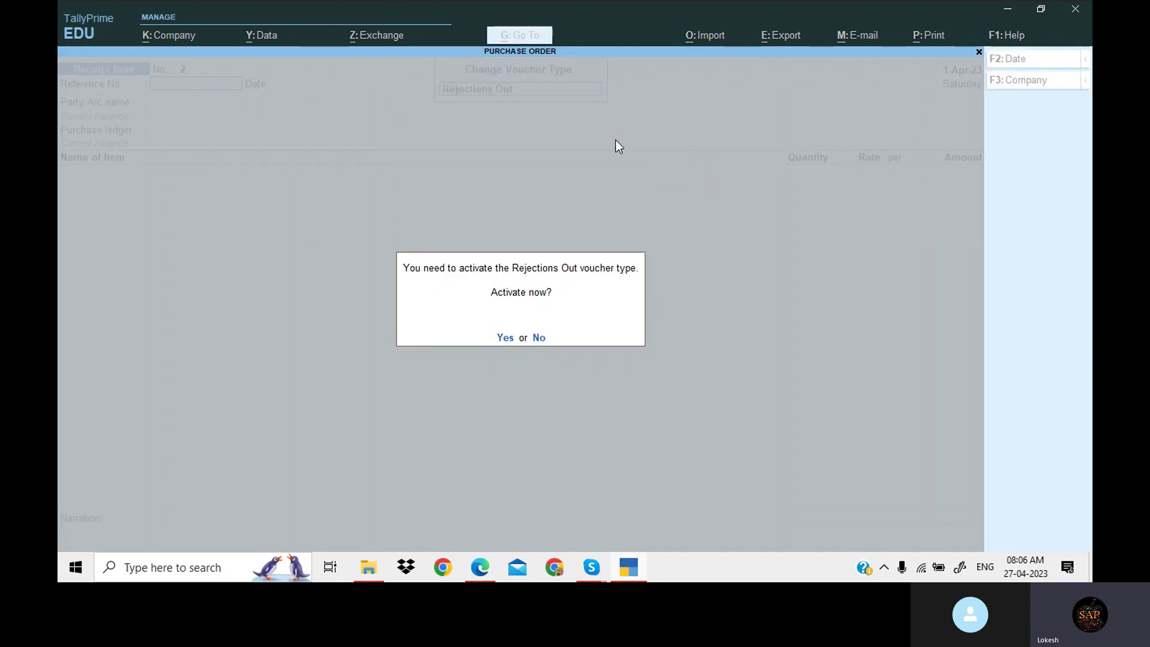
key(Return)
- Choose Sunshine Computers as the Rejections Out voucher's ledger account and accept the supplier details
text(S)
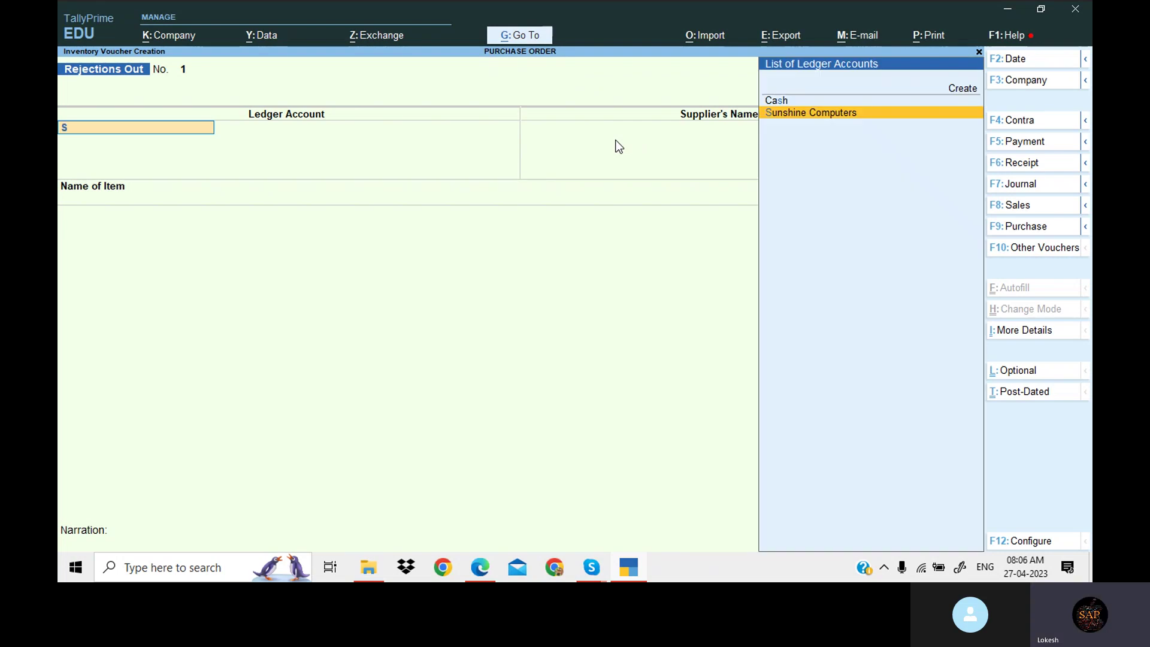
key(Return)
key(Return)
key(Return)
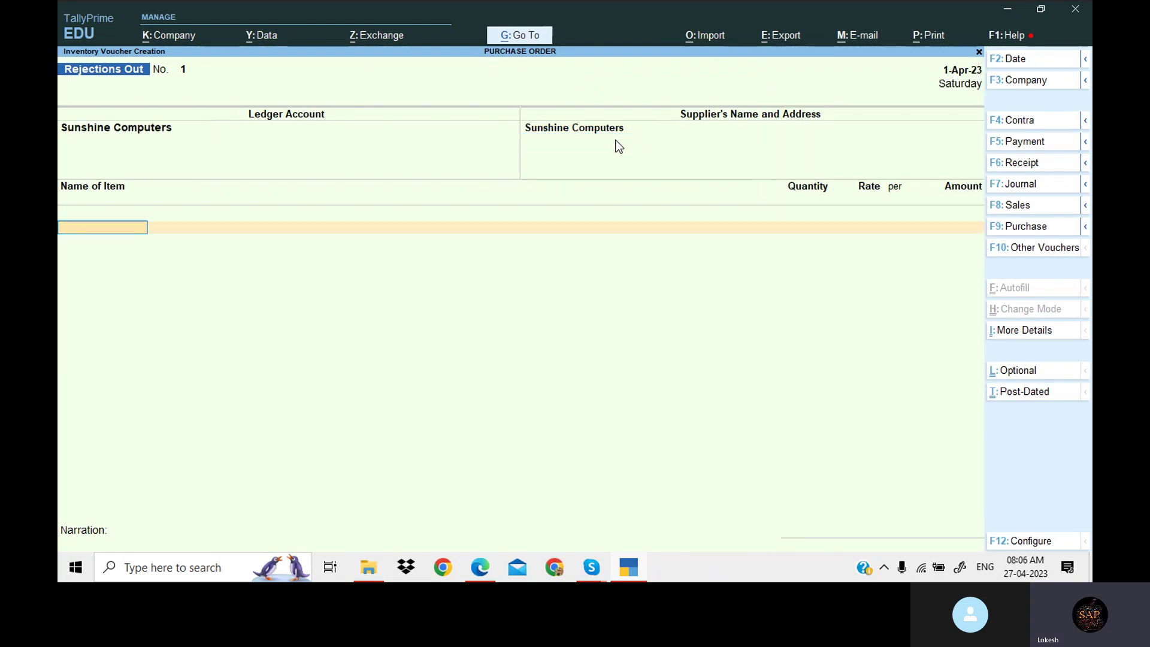
- Add 10 nos of Hard Disk at 2,700 against tracking number ST-01 and save the voucher without a narration
key(Down)
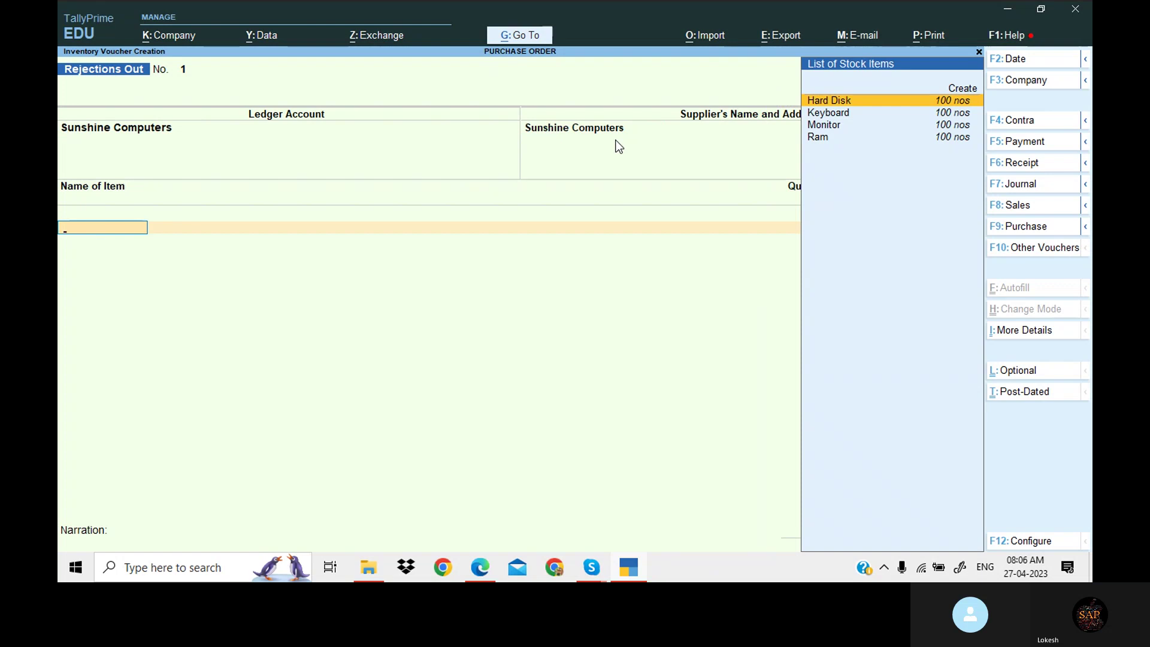
key(Return)
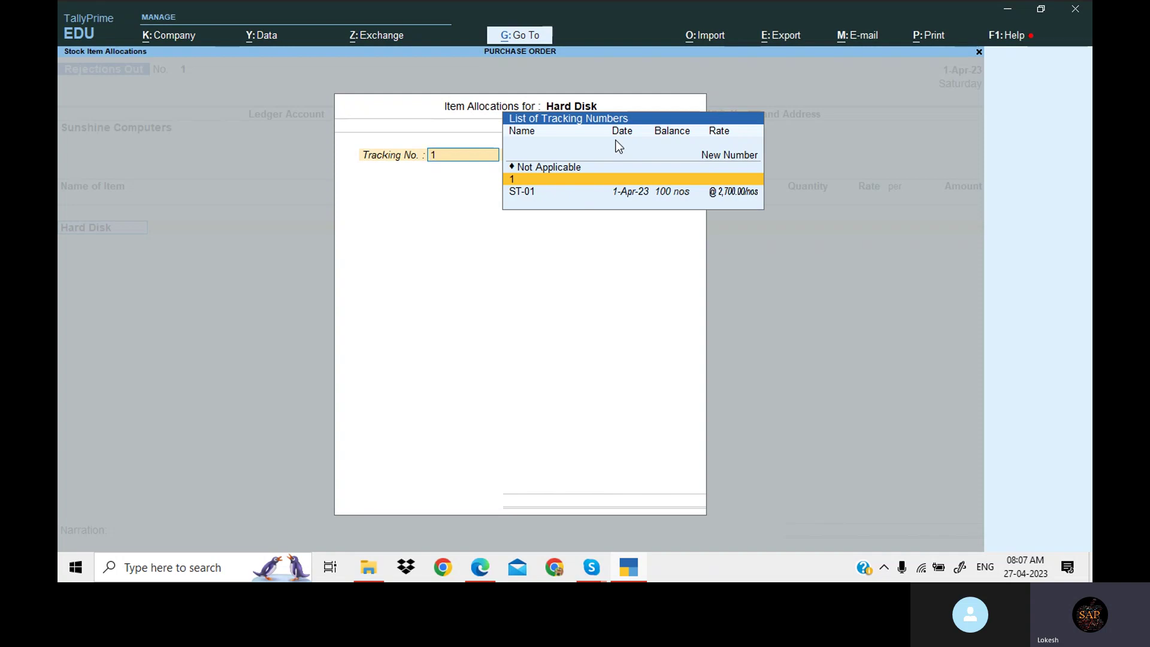
key(Down)
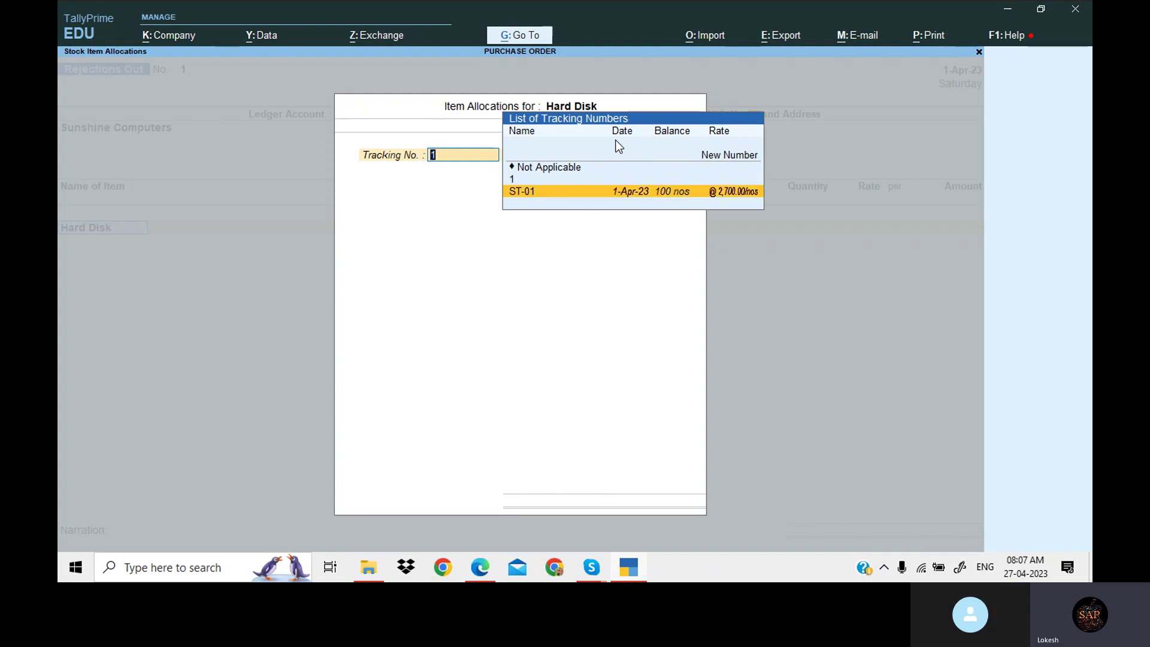
key(Return)
text(10)
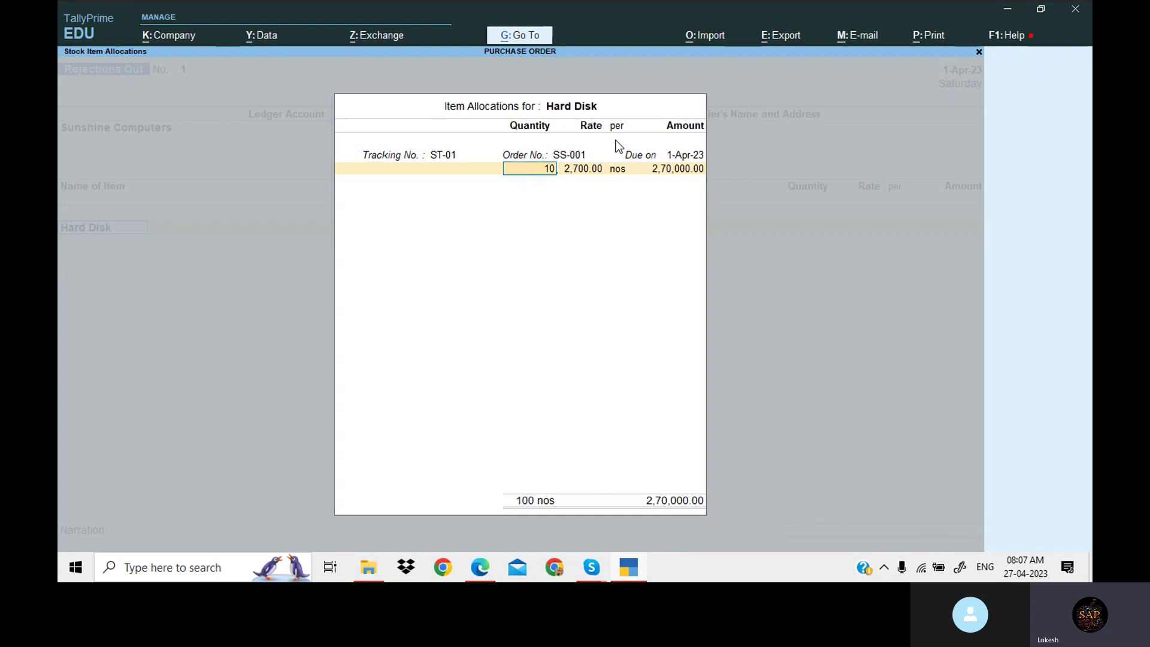
key(Return)
key(Return)
key(Return)
key(Return)
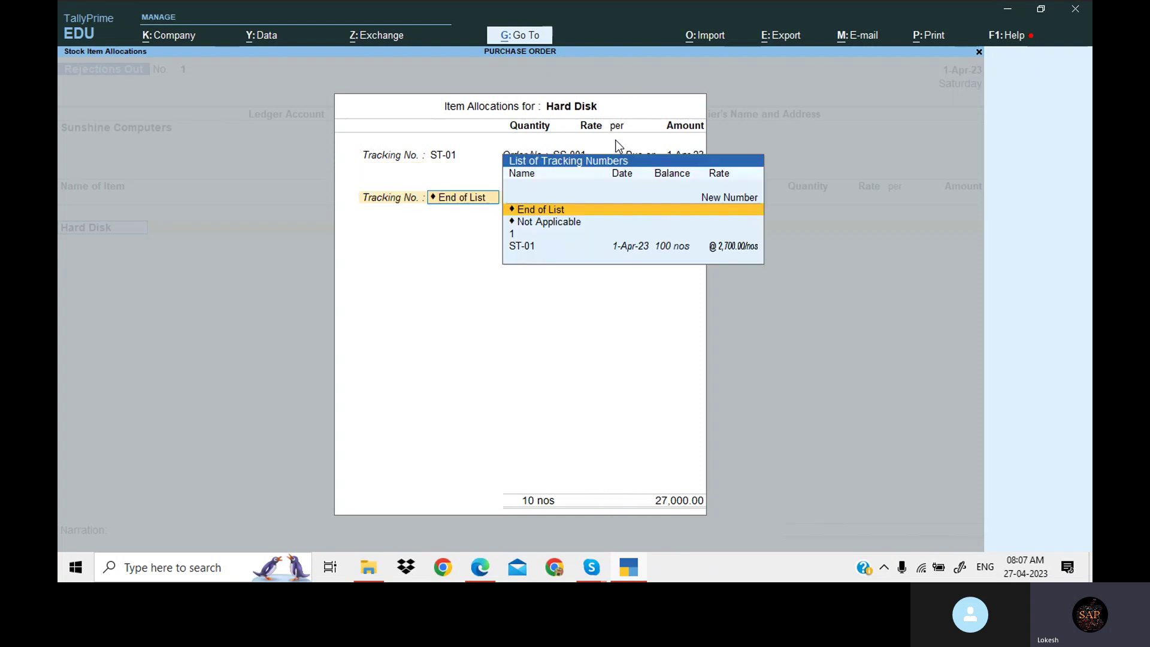
key(Return)
key(Return)
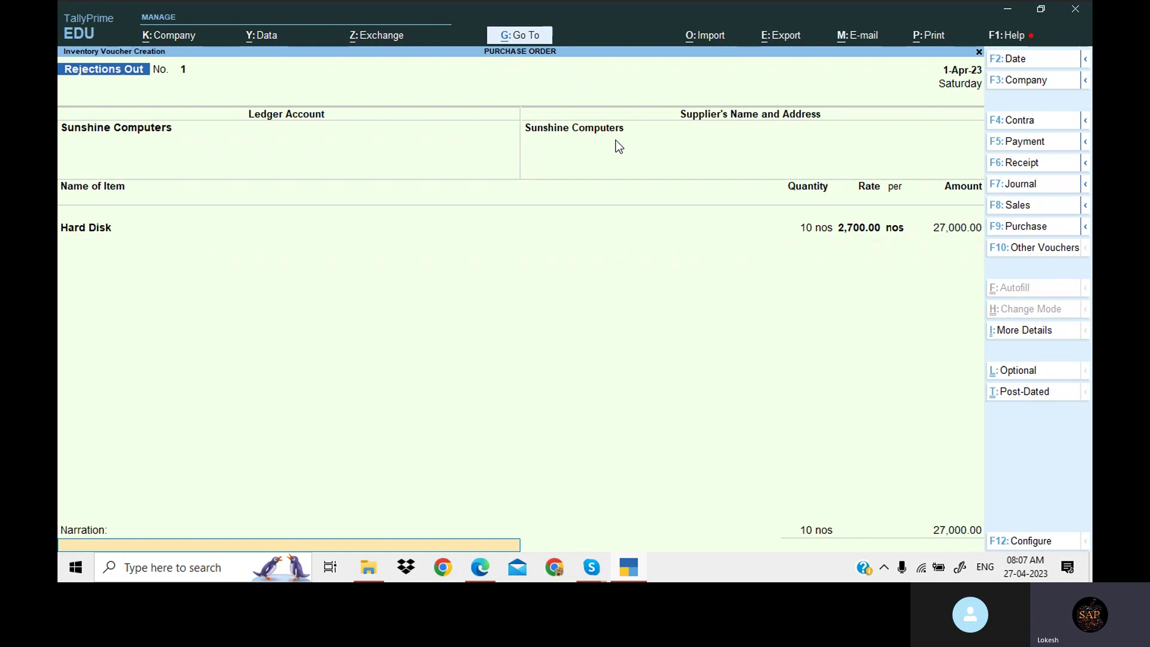
key(Return)
key(Return)
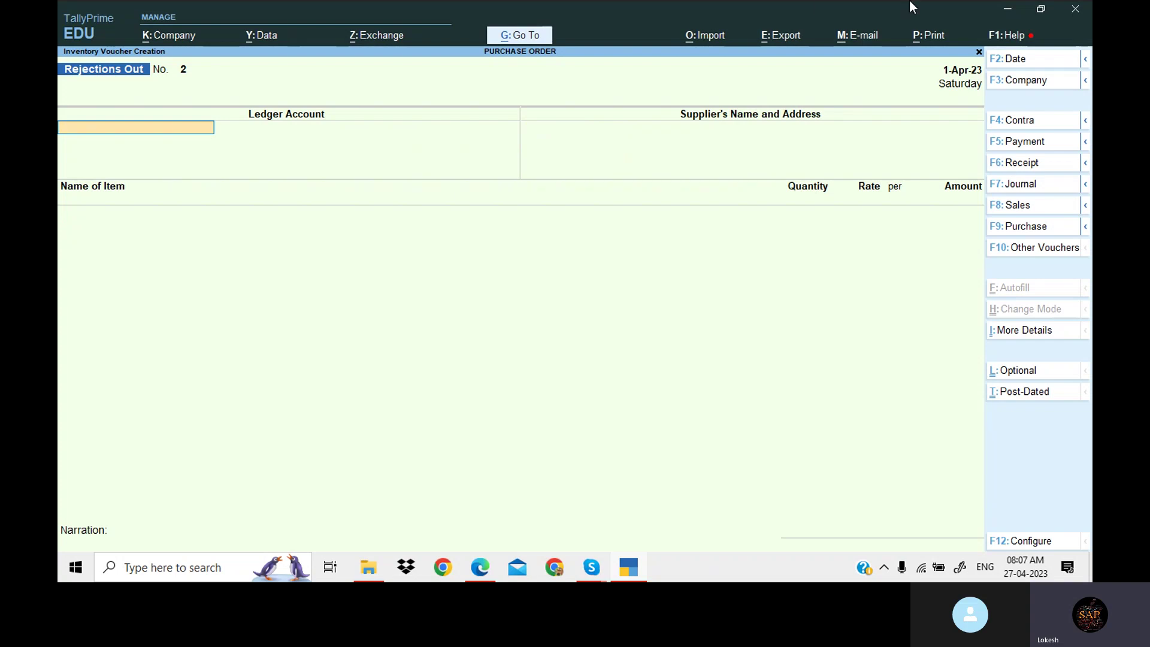
- Change the voucher to Purchase, leave the supplier invoice number blank and choose Sunshine Computers as the party account
click(1032, 228)
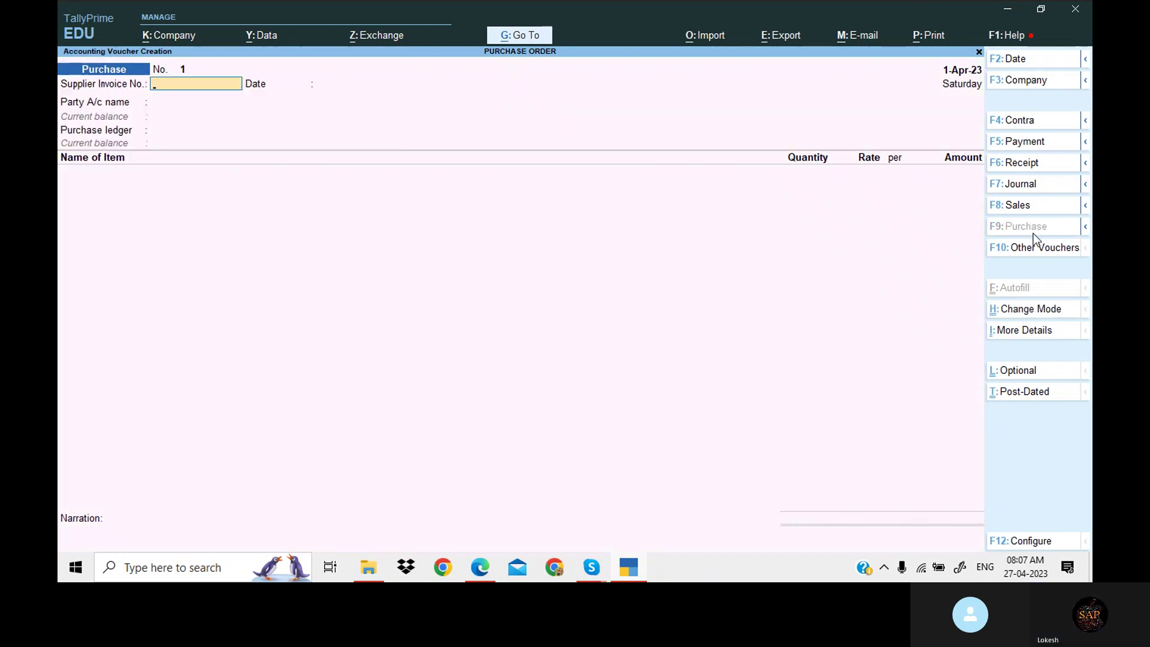
key(Return)
key(Return)
key(Down)
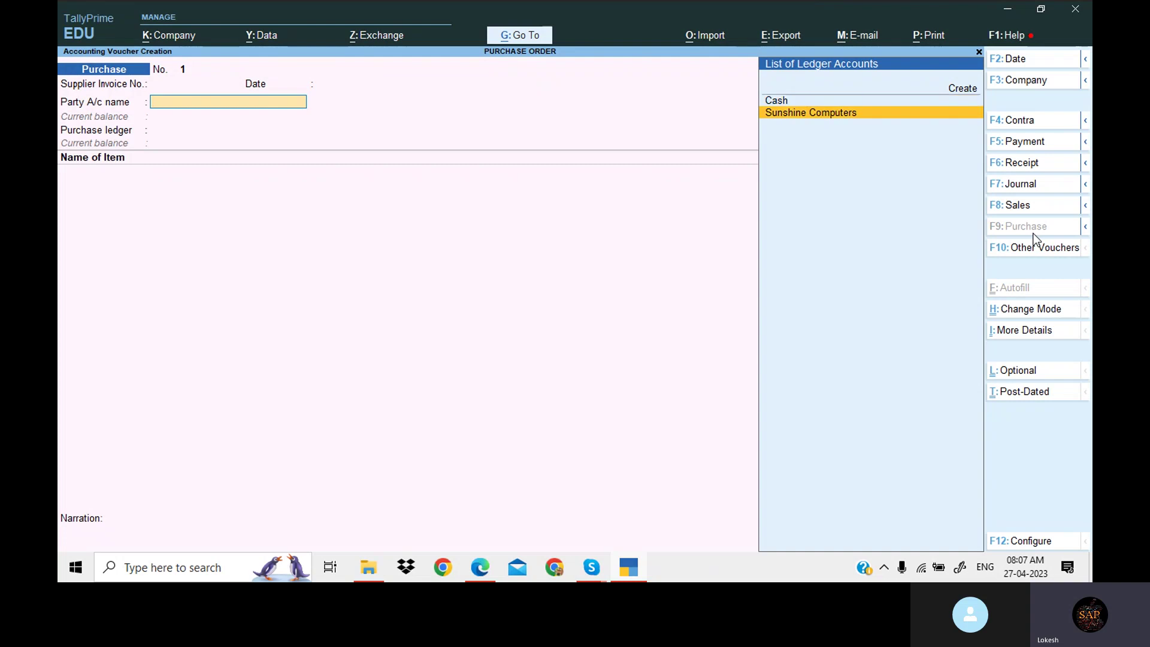
key(Return)
- Link the purchase to receipt note ST-01 and leave the other receipt details blank
key(Down)
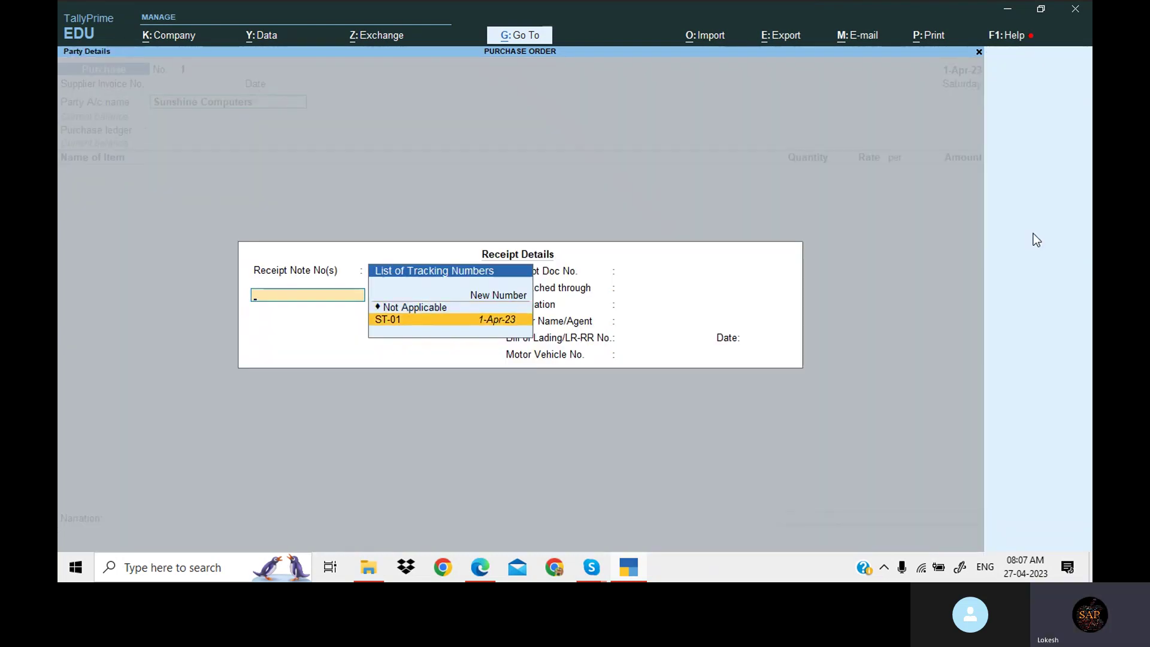
key(Return)
key(Return)
key(Return)
key(Return)
key(Return)
key(Return)
key(Return)
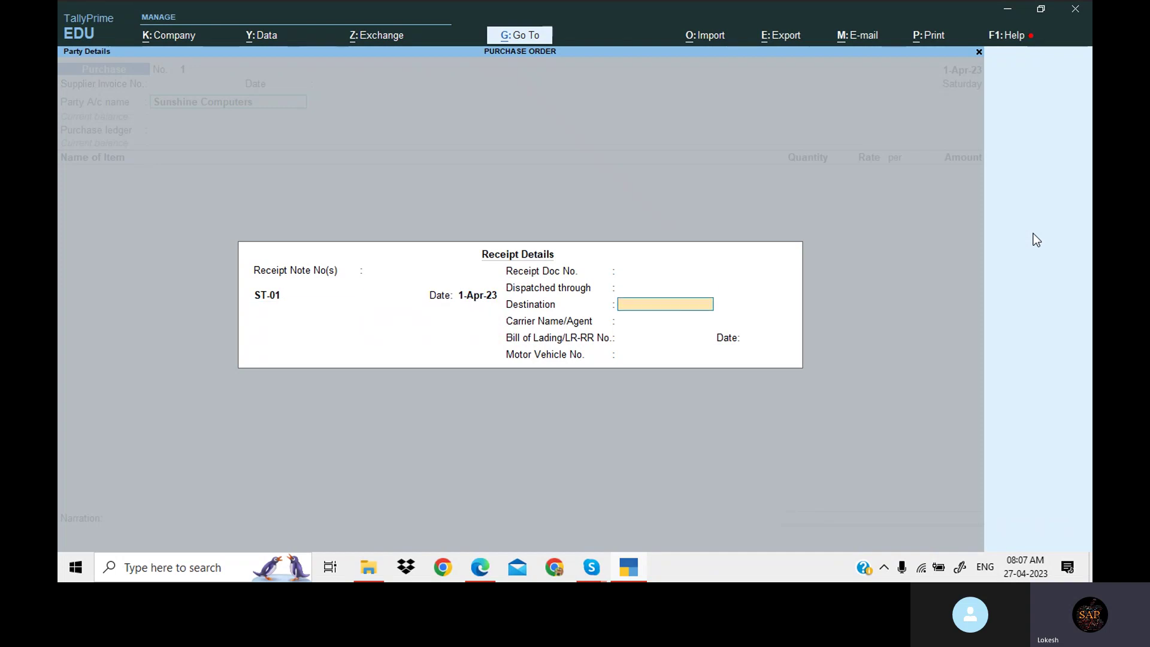
key(Return)
key(Return)
key(Return)
key(Return)
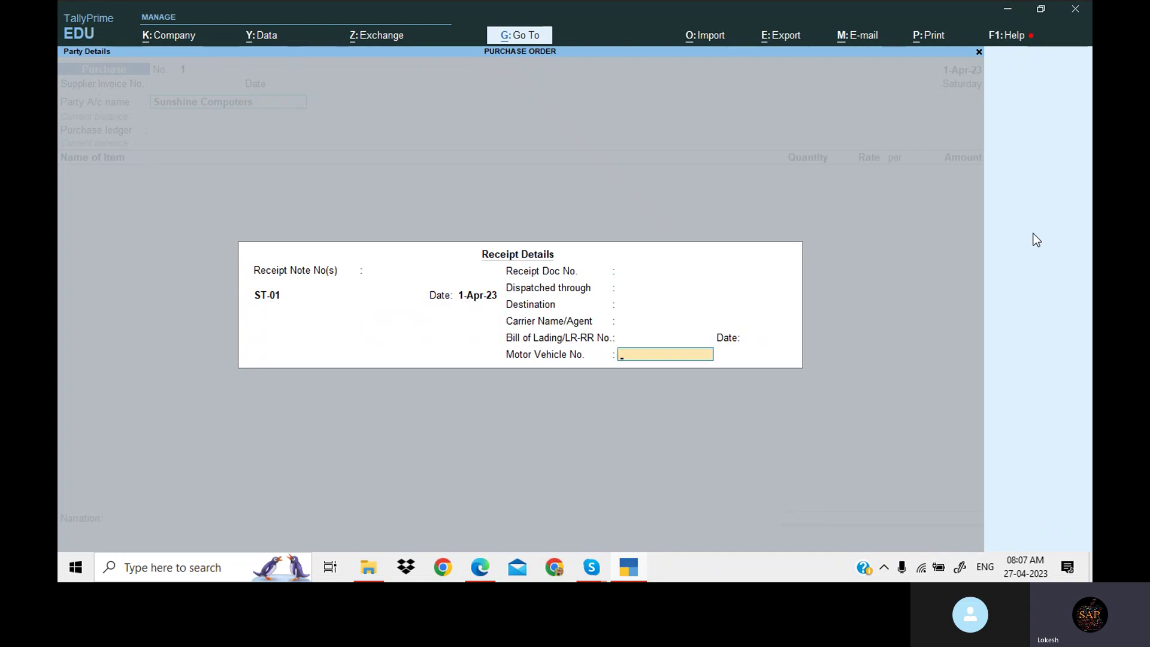
- Accept the party details with PURCHASE as the purchase ledger and keep the item lines carried over from ST-01
key(Return)
key(Return)
key(Return)
key(Return)
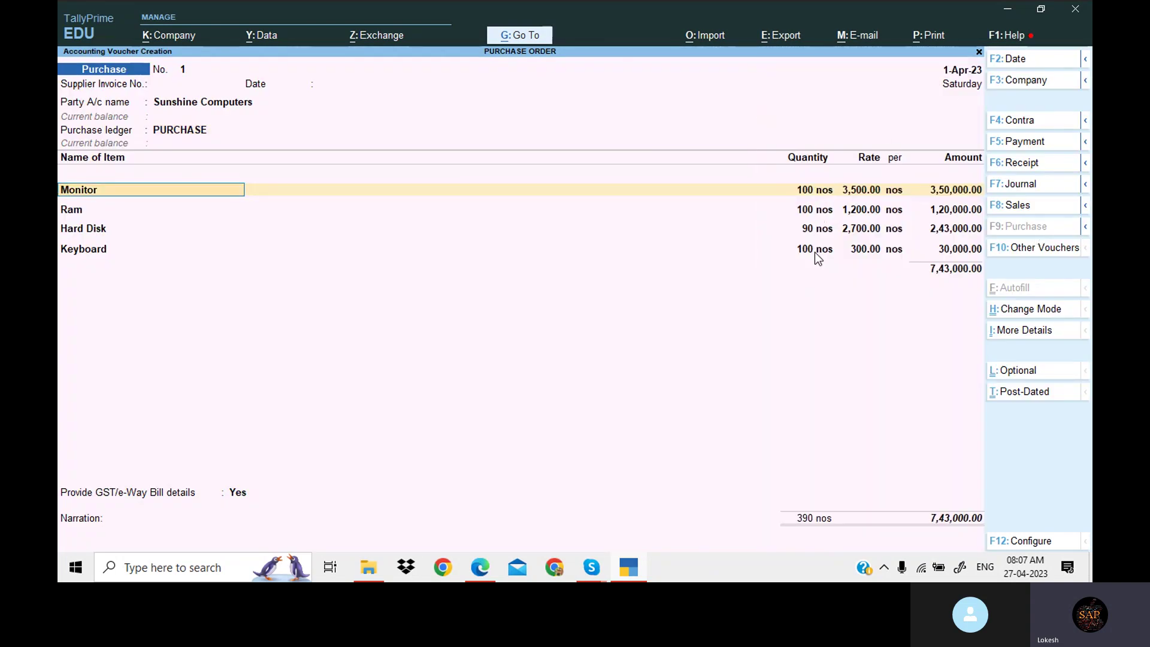
click(947, 250)
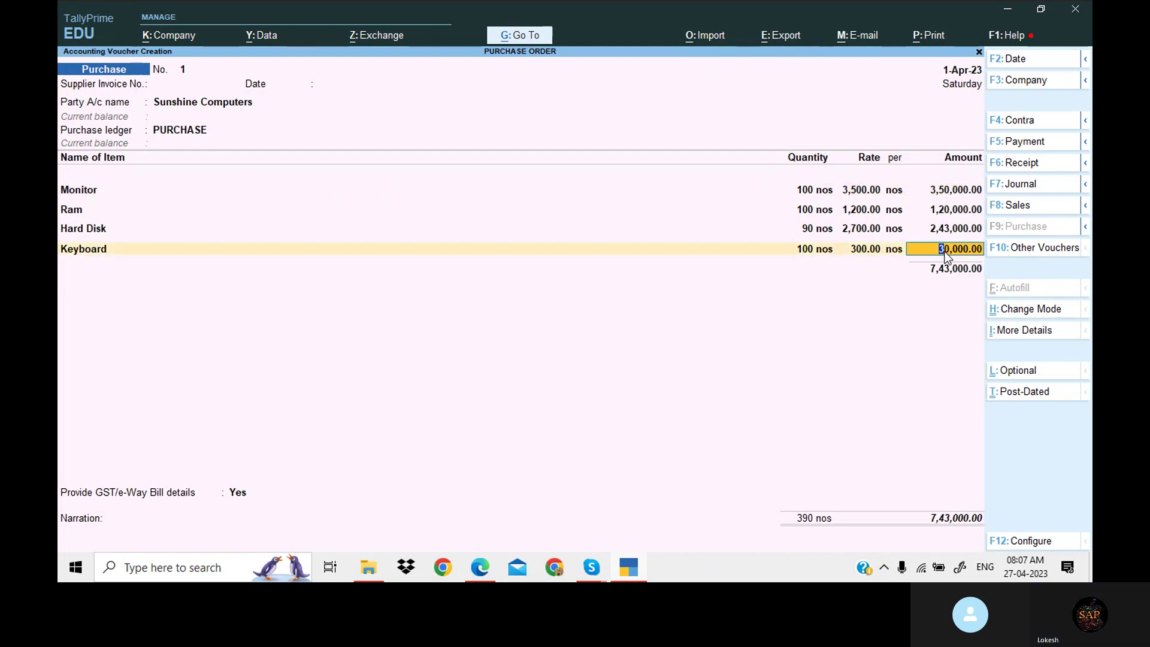
key(Return)
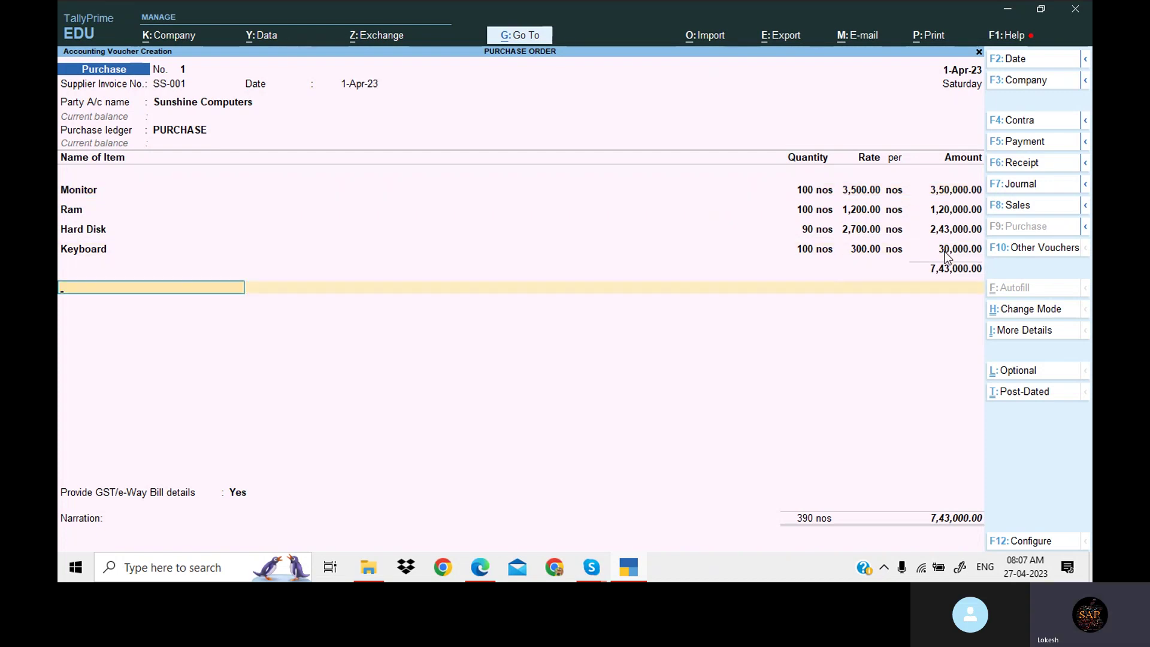
- Start a new ledger from within the purchase voucher and name it CGST
key(alt+c)
text(Cgst)
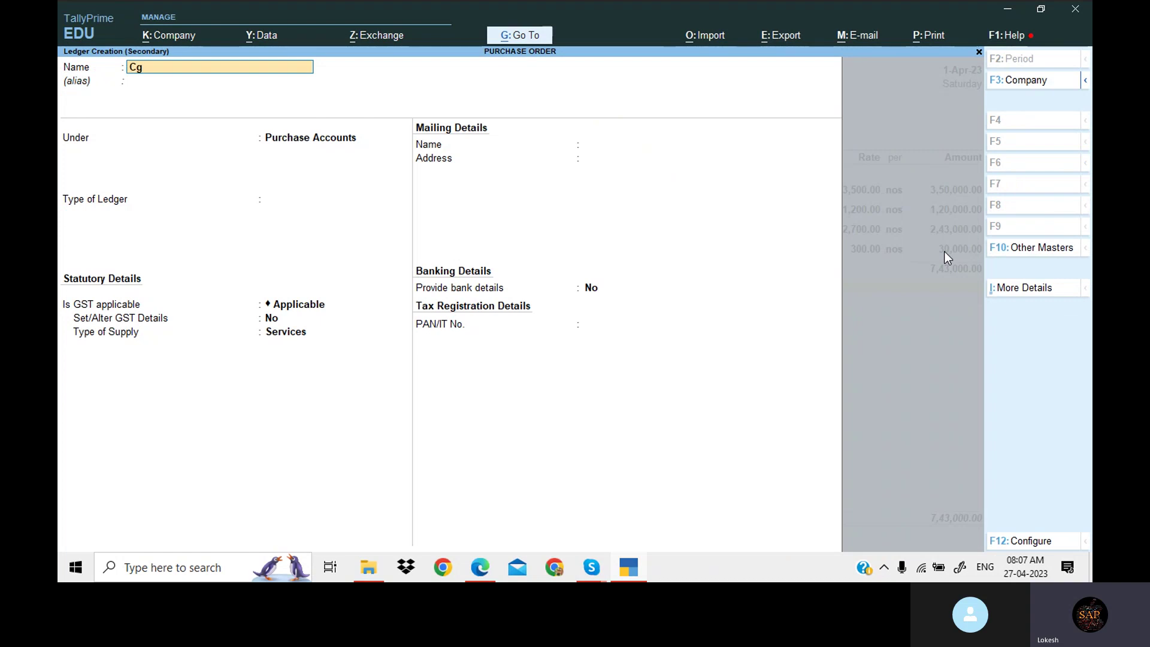
key(BackSpace)
key(BackSpace)
key(BackSpace)
text(GS)
key(Return)
- Group the CGST ledger under Duties & Taxes as GST with tax type Central Tax, and save it into the voucher
text(DU)
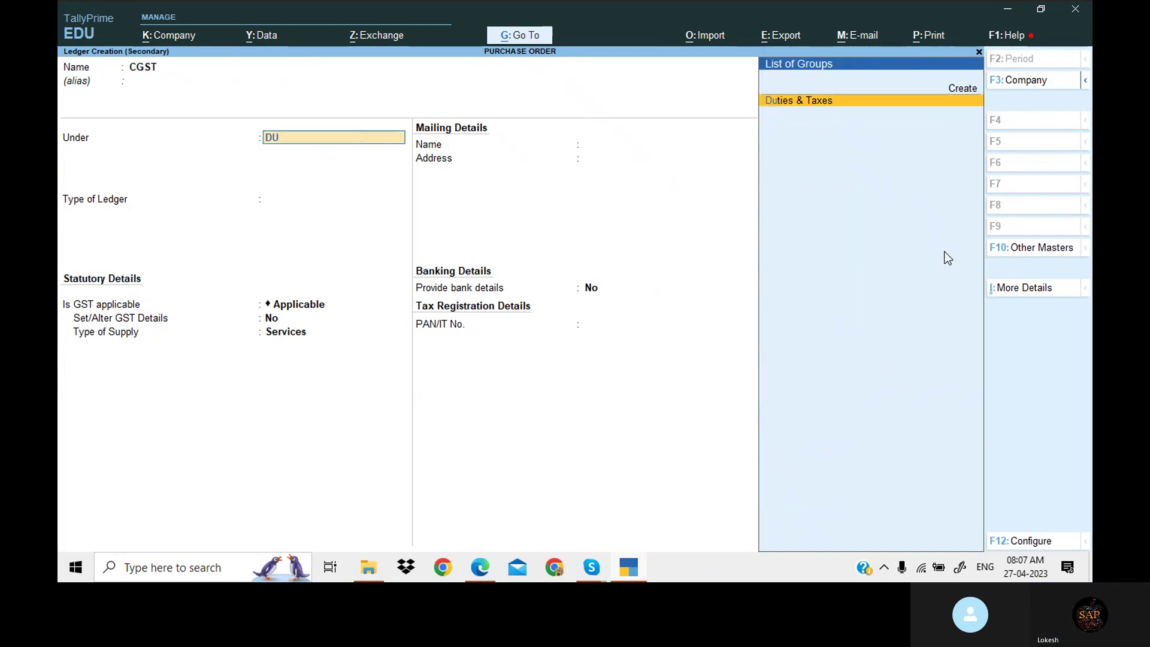
key(Return)
key(Up)
key(Return)
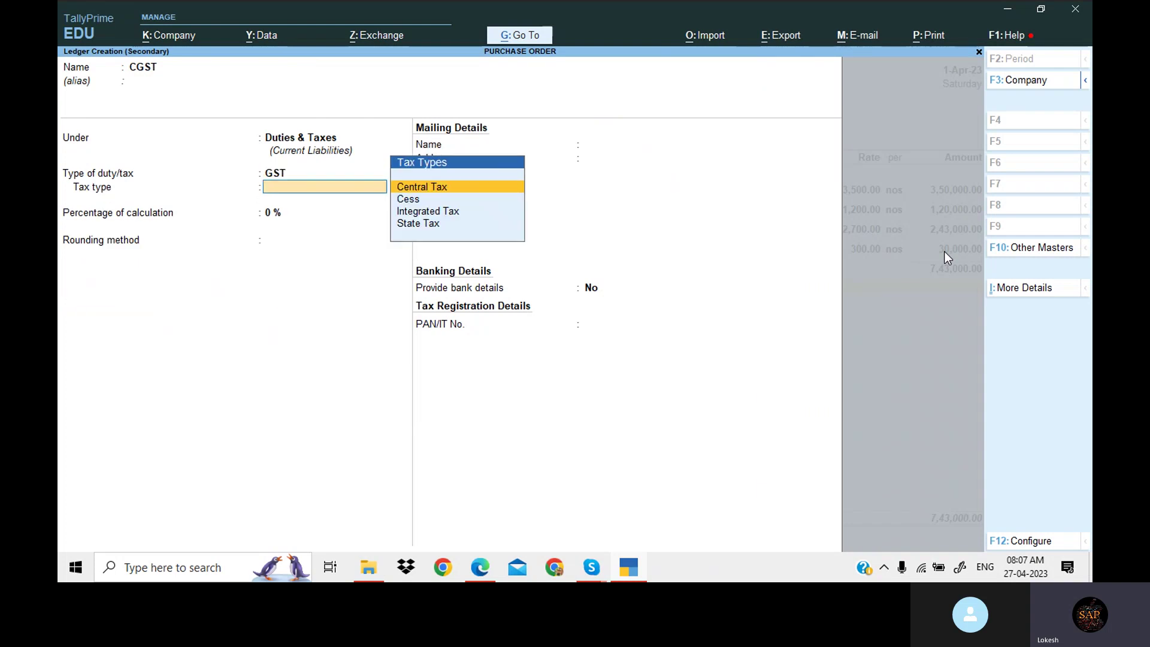
key(Return)
key(Return)
key(Return)
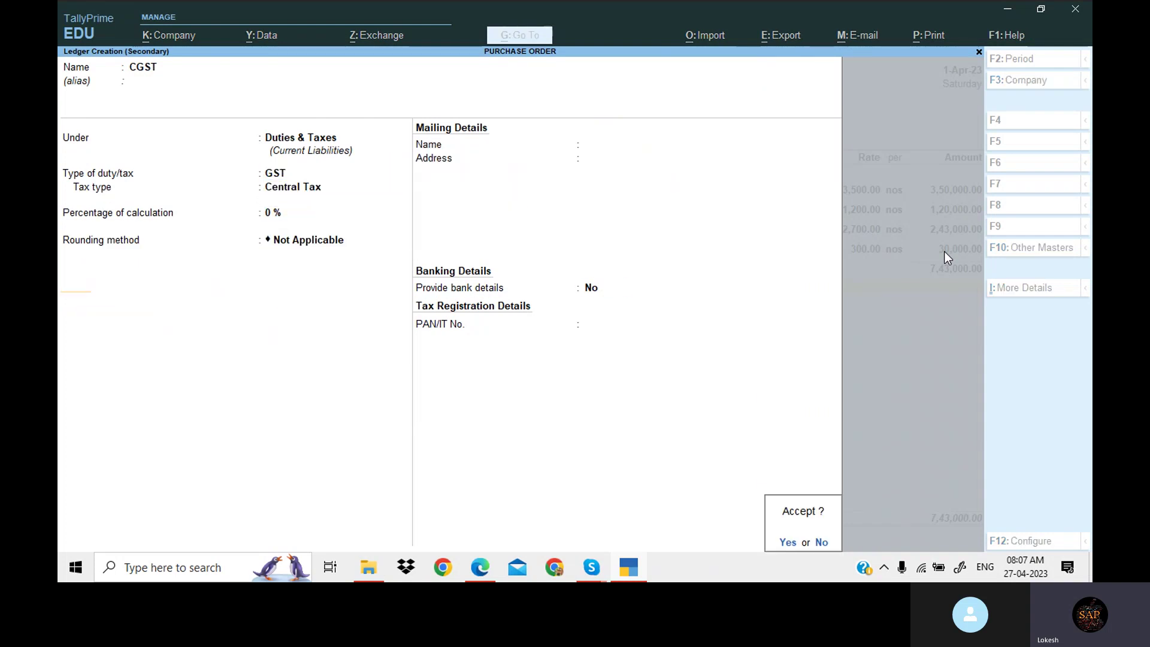
key(Return)
key(Return)
- Start a second ledger named SGST under Duties & Taxes with GST as its type of duty
key(alt+c)
text(S)
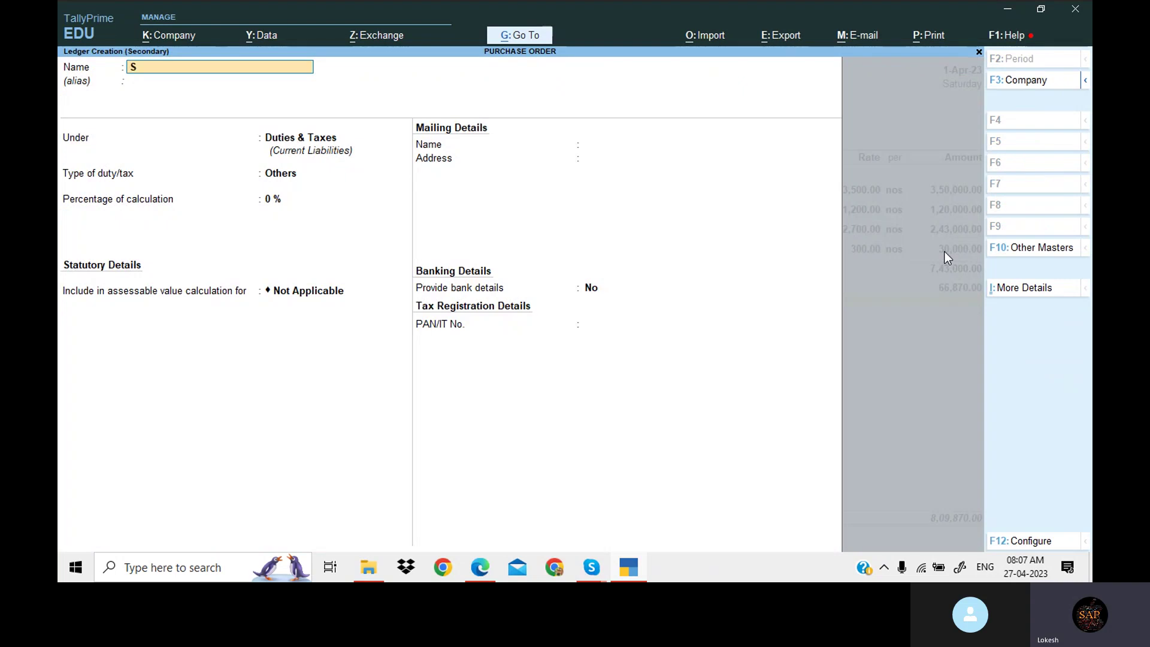
text(GST)
key(Return)
key(Return)
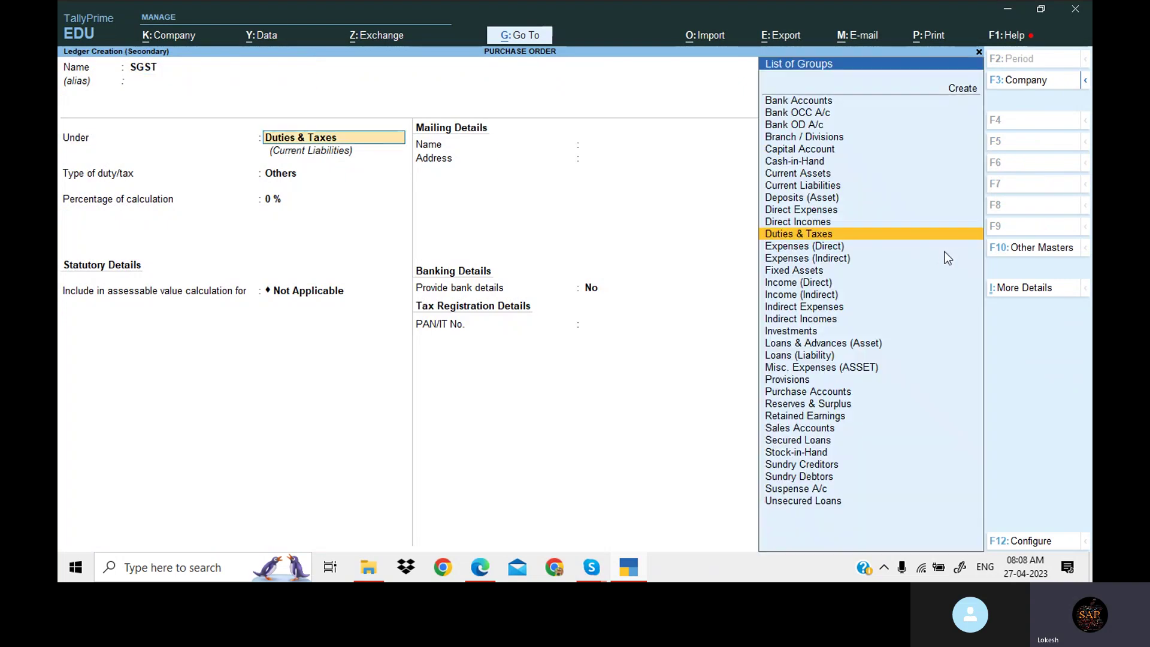
key(Return)
key(Up)
key(Return)
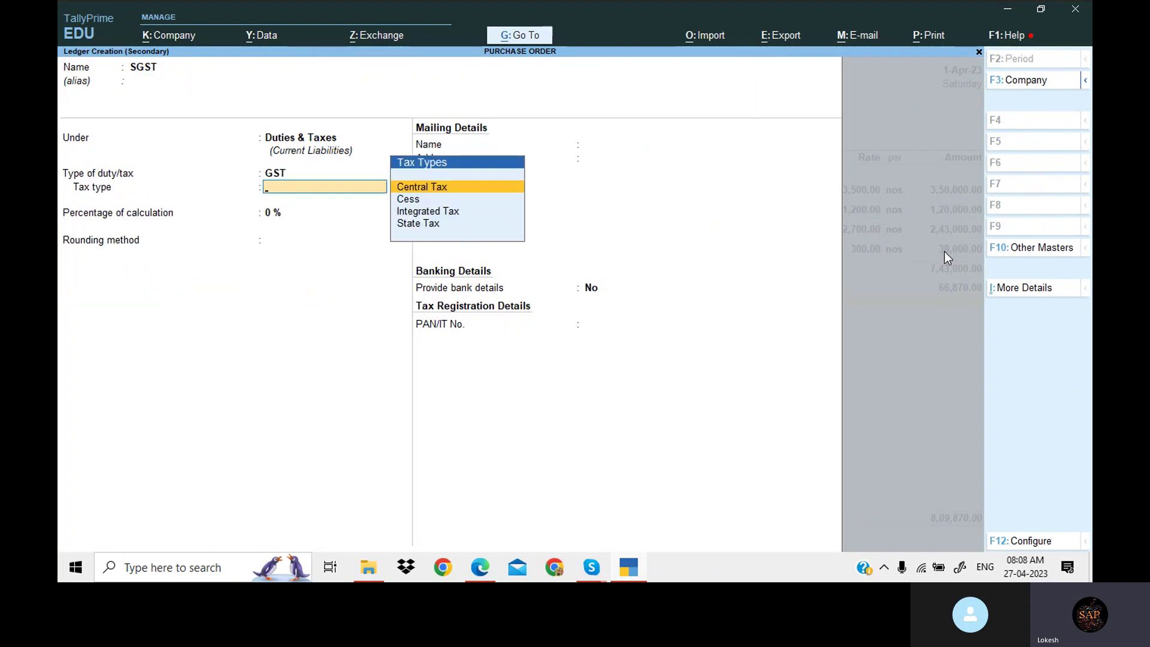
- Set the SGST ledger's tax type to State Tax and save it into the purchase voucher
key(Down)
key(Down)
key(Down)
key(Return)
key(Return)
key(Return)
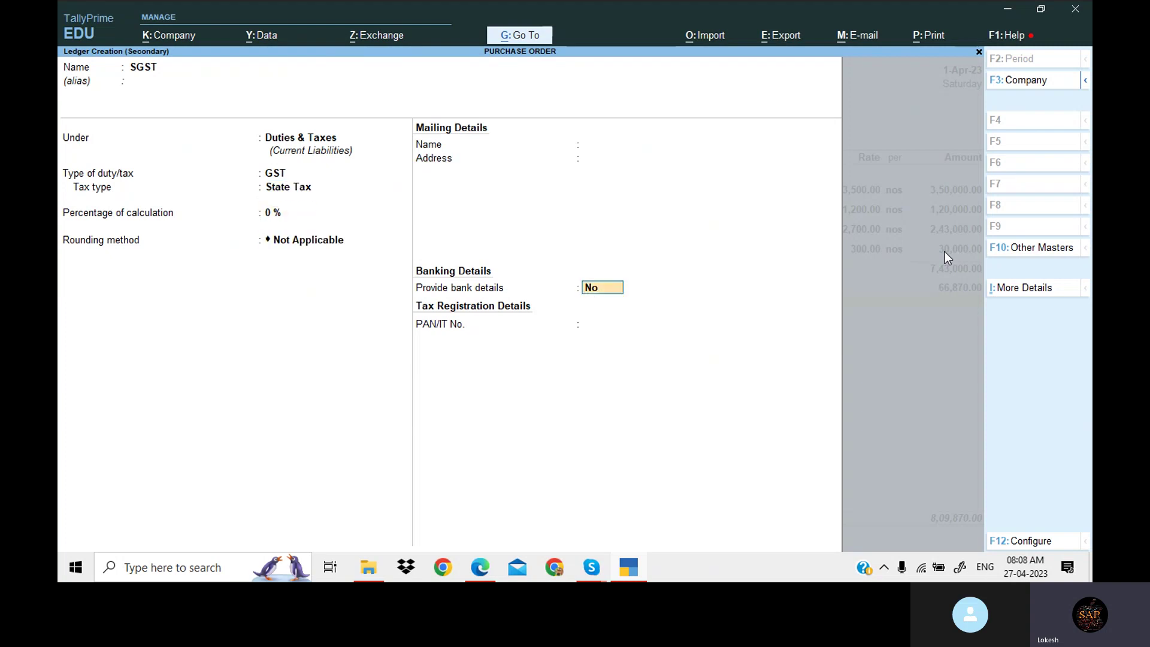
key(Return)
key(Return)
key(Return)
key(Return)
key(Return)
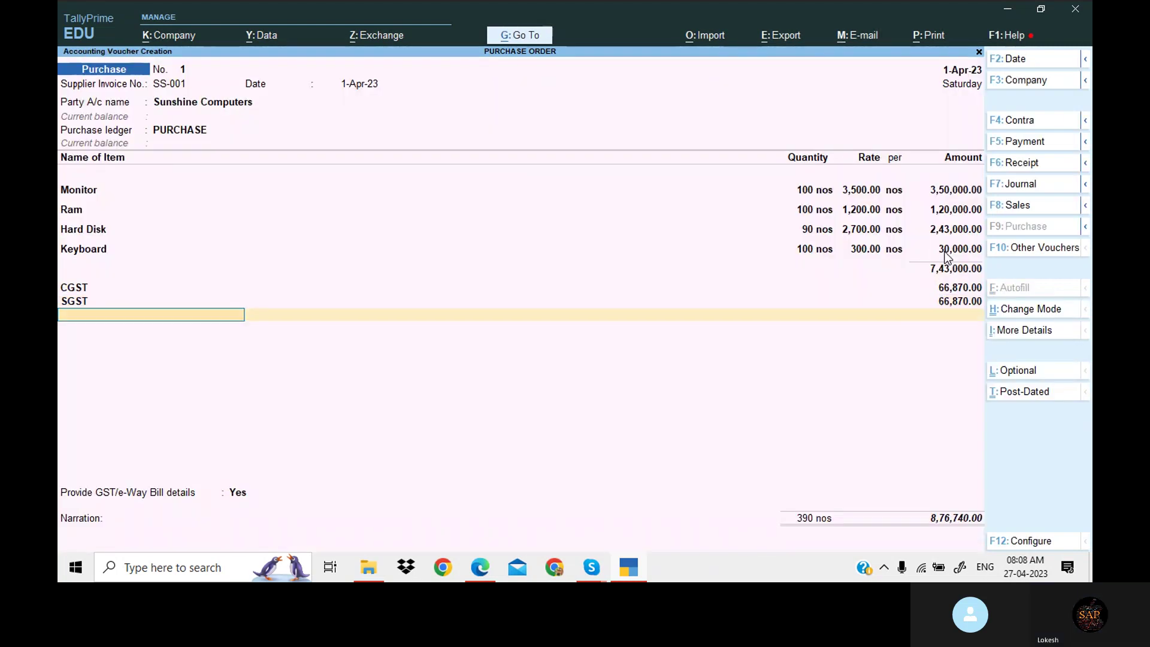
- Set Provide GST/e-Way Bill details to No and save the purchase voucher without a narration
key(Return)
text(n)
key(Return)
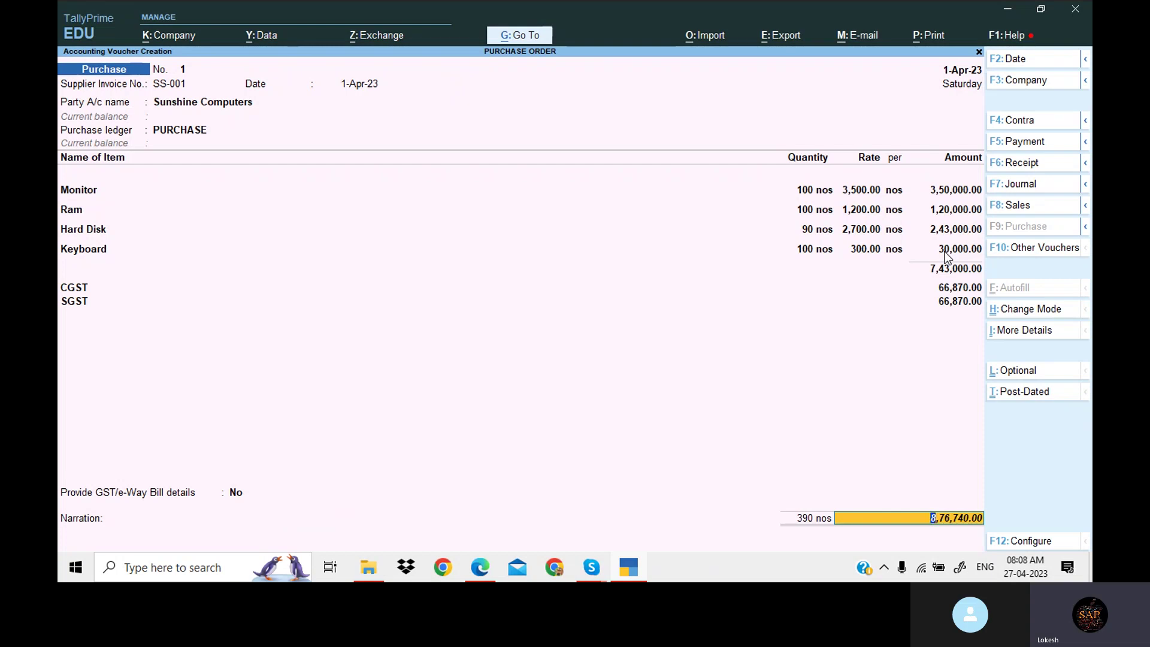
key(Return)
key(Return)
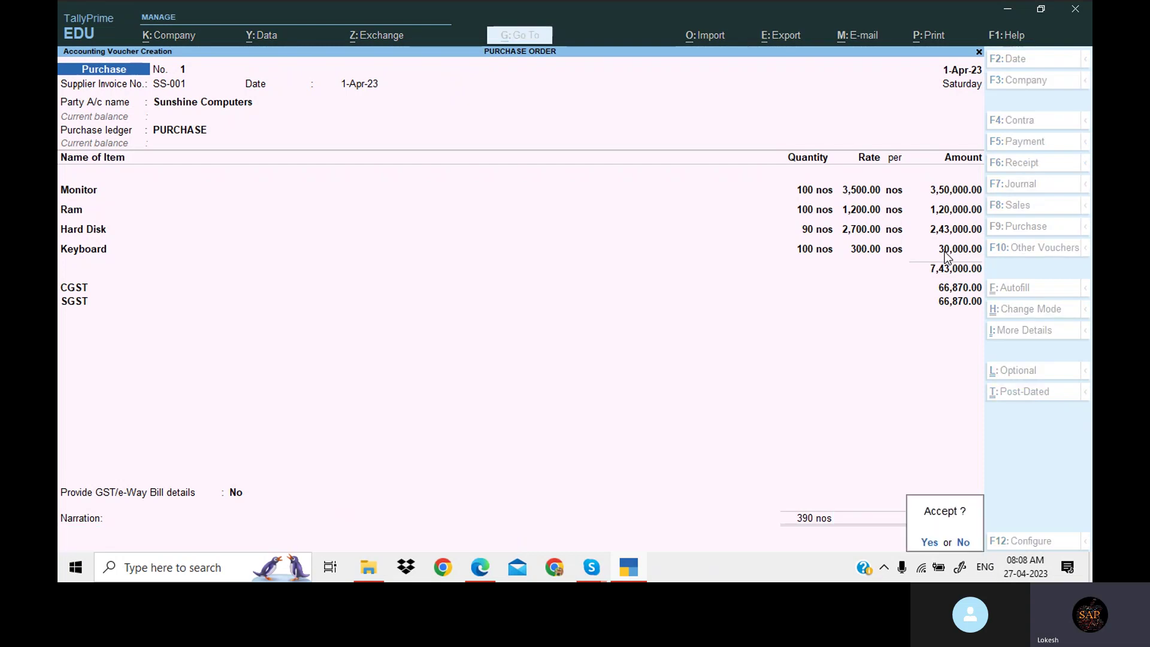
key(Return)
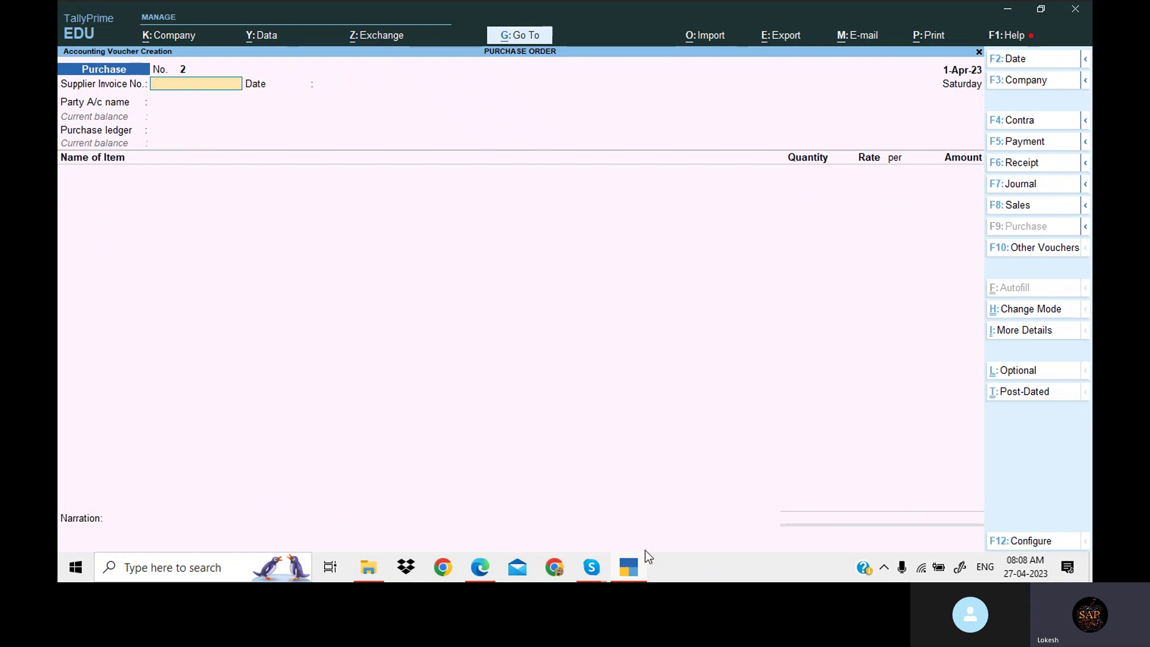
- Read the Debit Note exercise in the PDF and return to TallyPrime
click(638, 569)
key(Down)
key(Down)
key(Down)
key(Down)
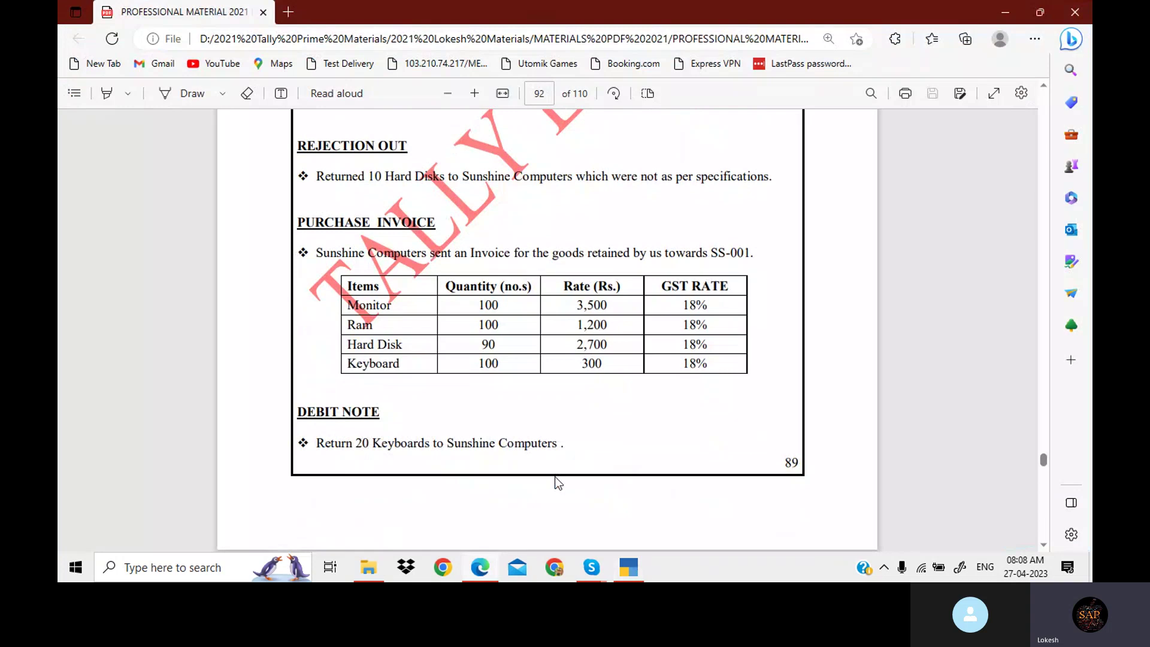
click(638, 568)
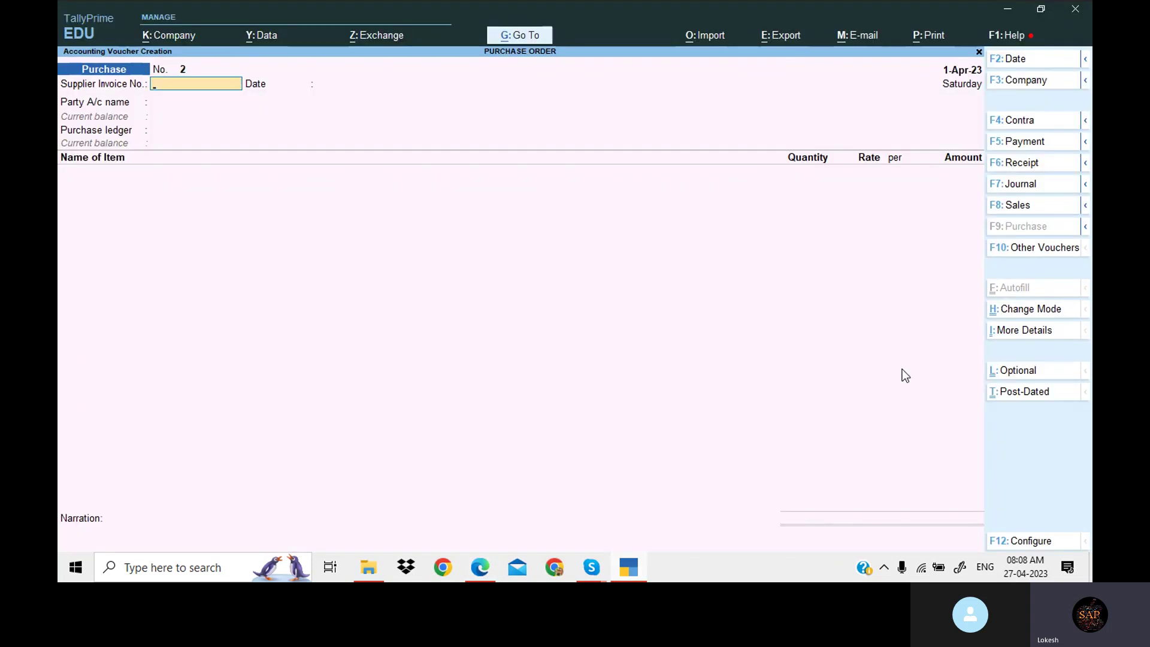
- Change the voucher to Debit Note and choose Sunshine Computers as its party account
click(1051, 252)
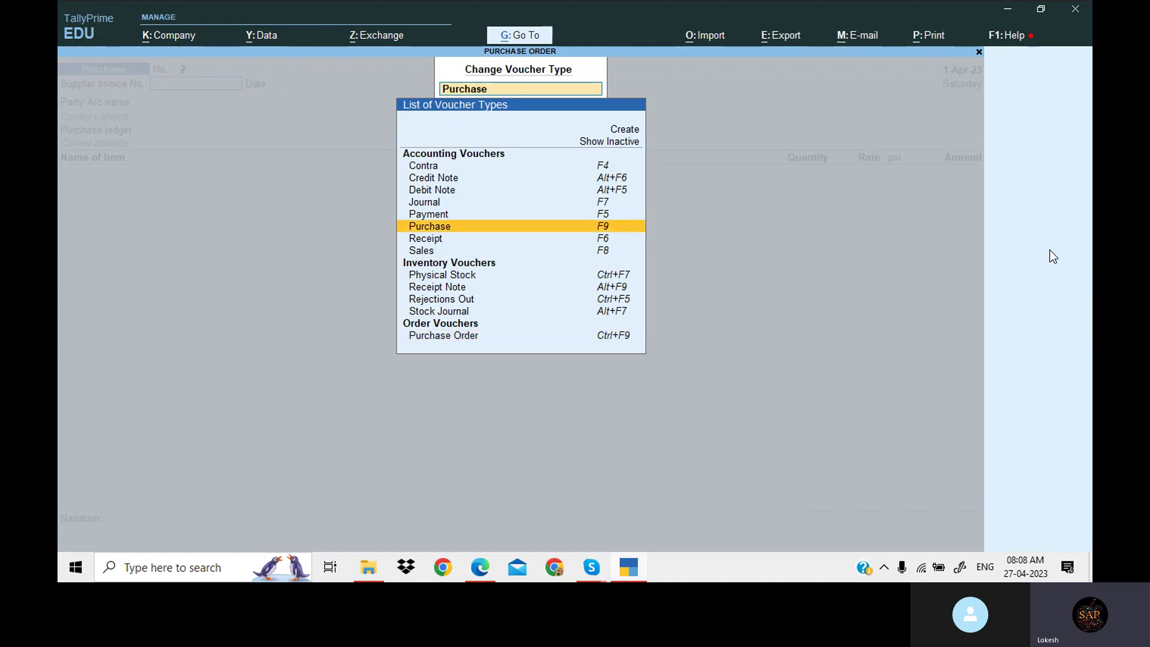
key(Up)
key(Up)
key(Up)
key(Return)
key(Down)
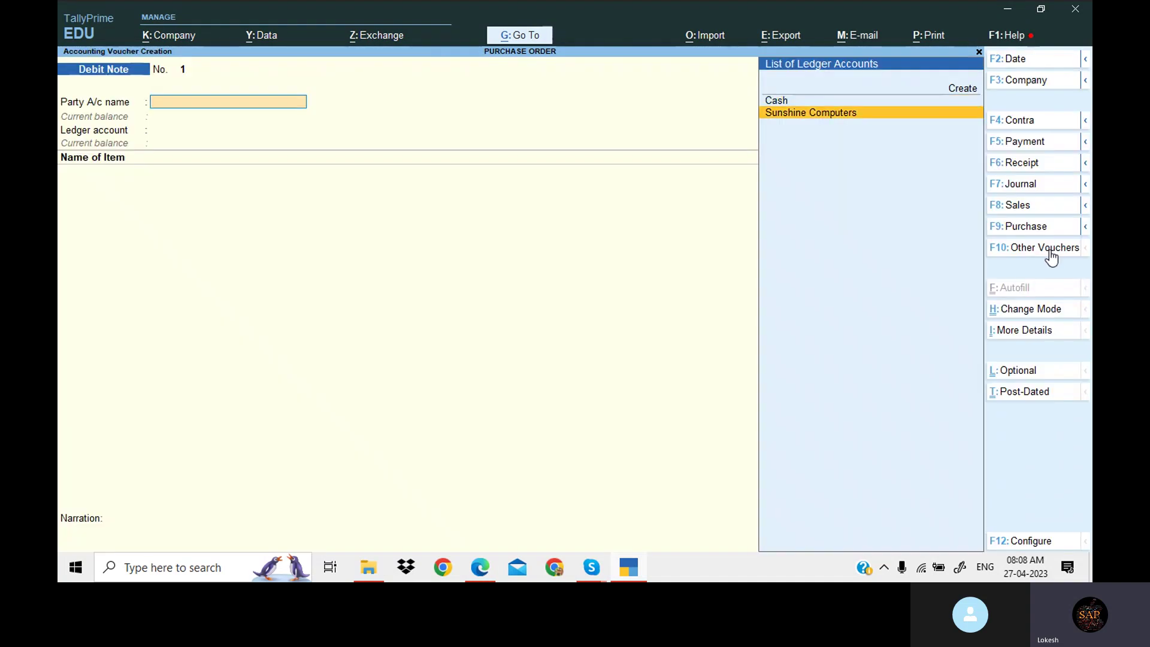
key(Return)
- Accept the dispatch details with tracking number Not Applicable and no original invoice, and choose PURCHASE as the ledger account
key(Return)
key(Return)
key(Return)
key(Return)
key(Return)
key(Return)
key(Return)
key(Return)
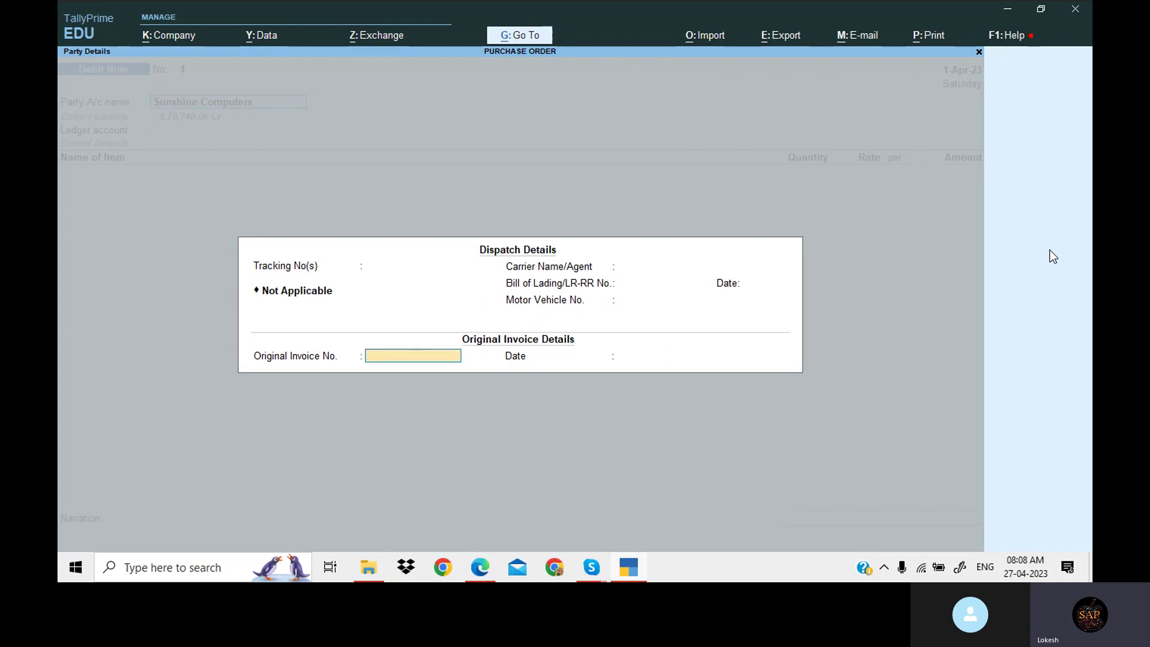
key(Return)
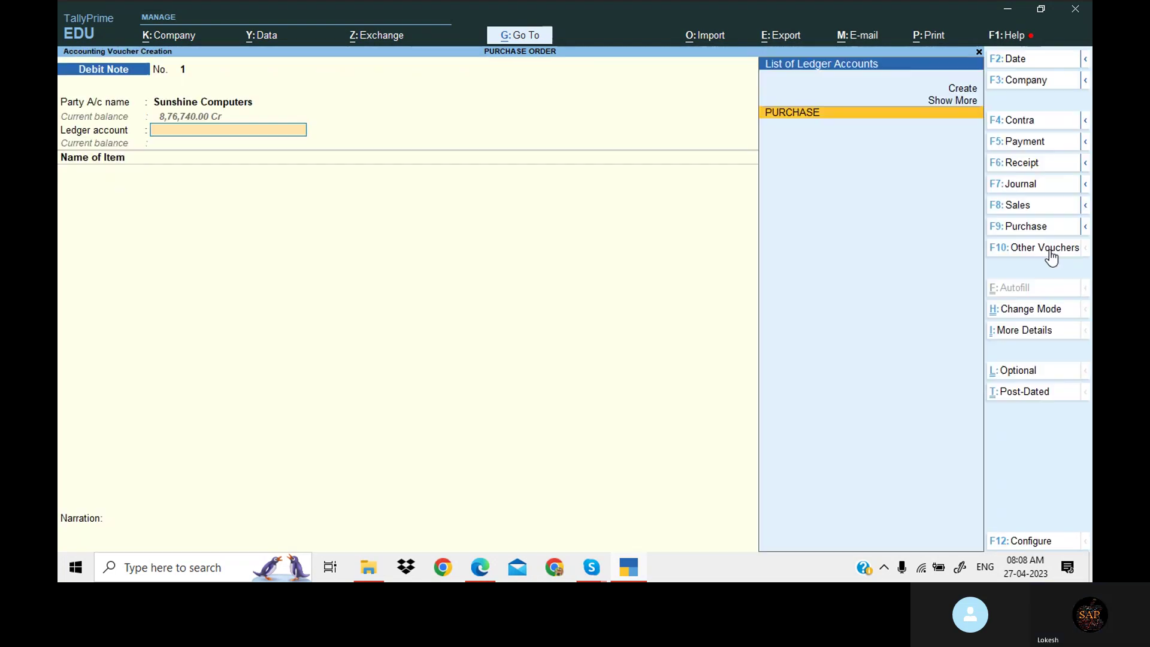
key(Return)
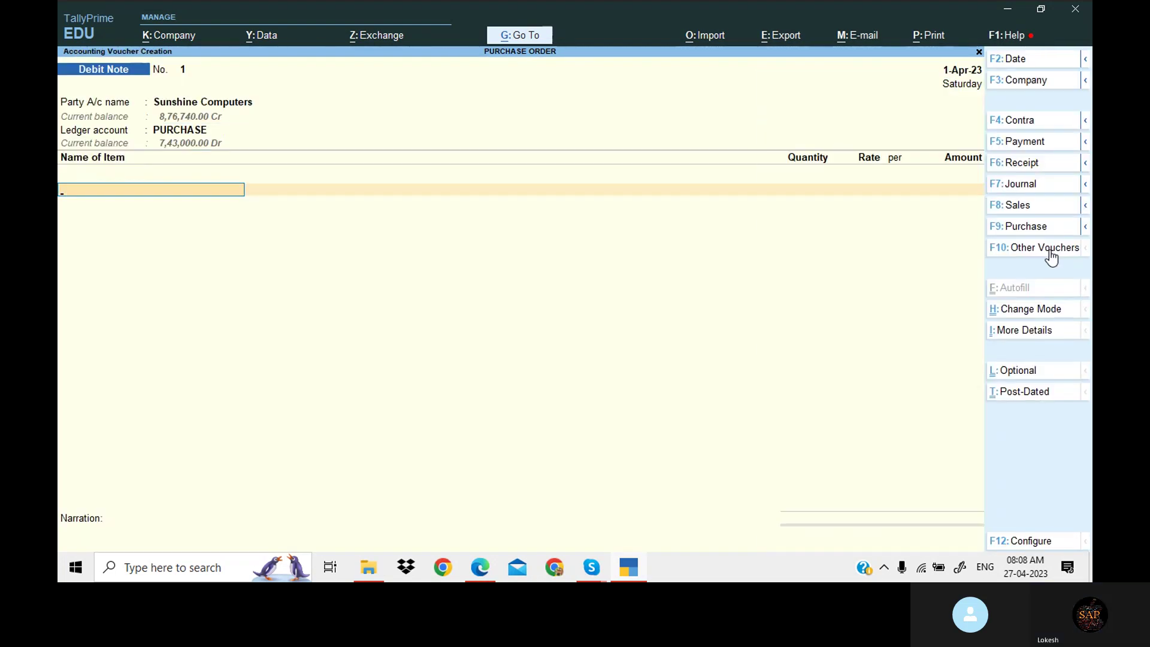
- Add 20 nos of Keyboard at 300 to the debit note with tracking and order numbers Not Applicable
text(k)
key(Return)
key(Return)
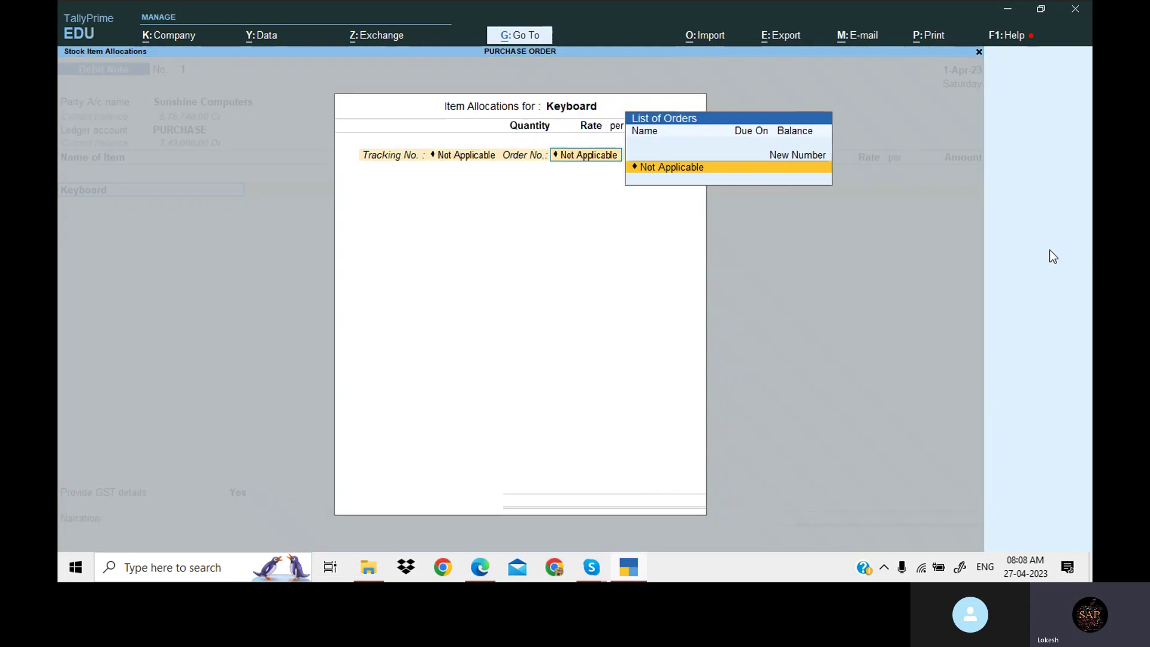
key(Return)
text(20)
key(Return)
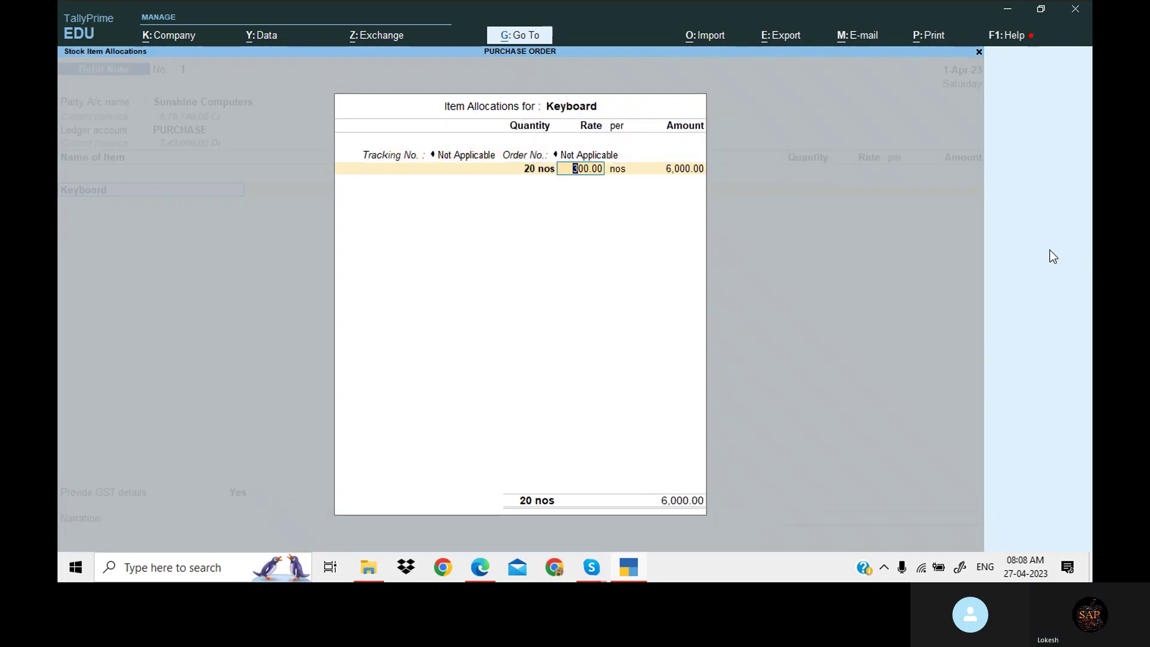
key(Return)
key(Return)
key(Return)
key(Return)
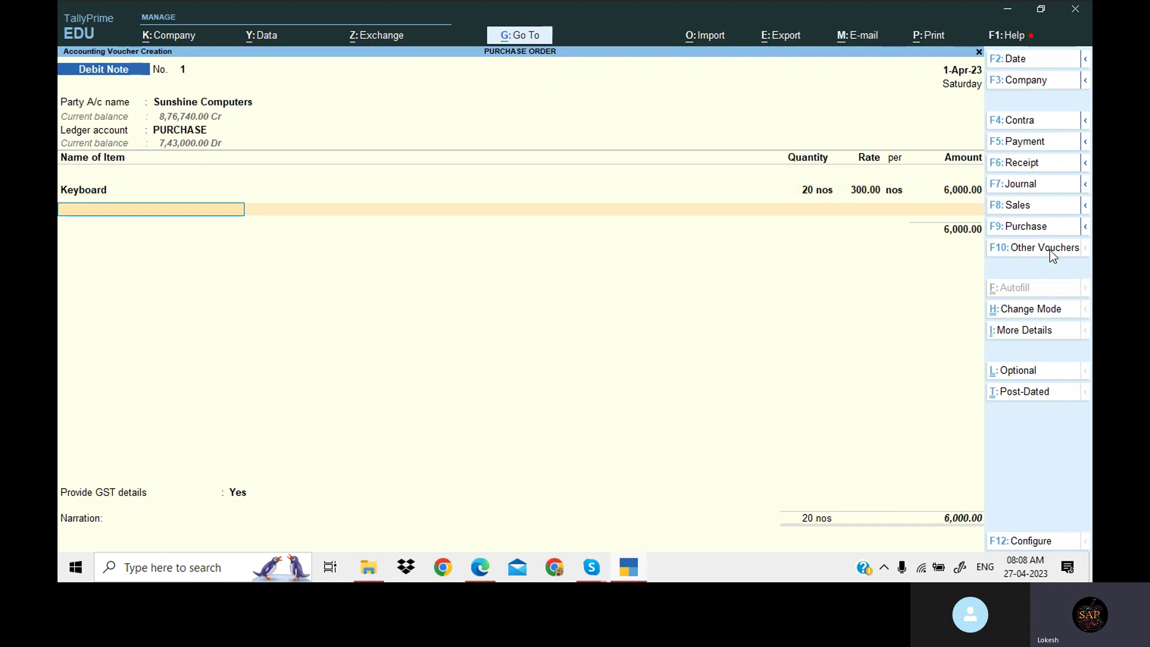
- Add the CGST and SGST ledgers to the debit note with their calculated amounts
key(Return)
text(cg)
key(Return)
key(Return)
text(s)
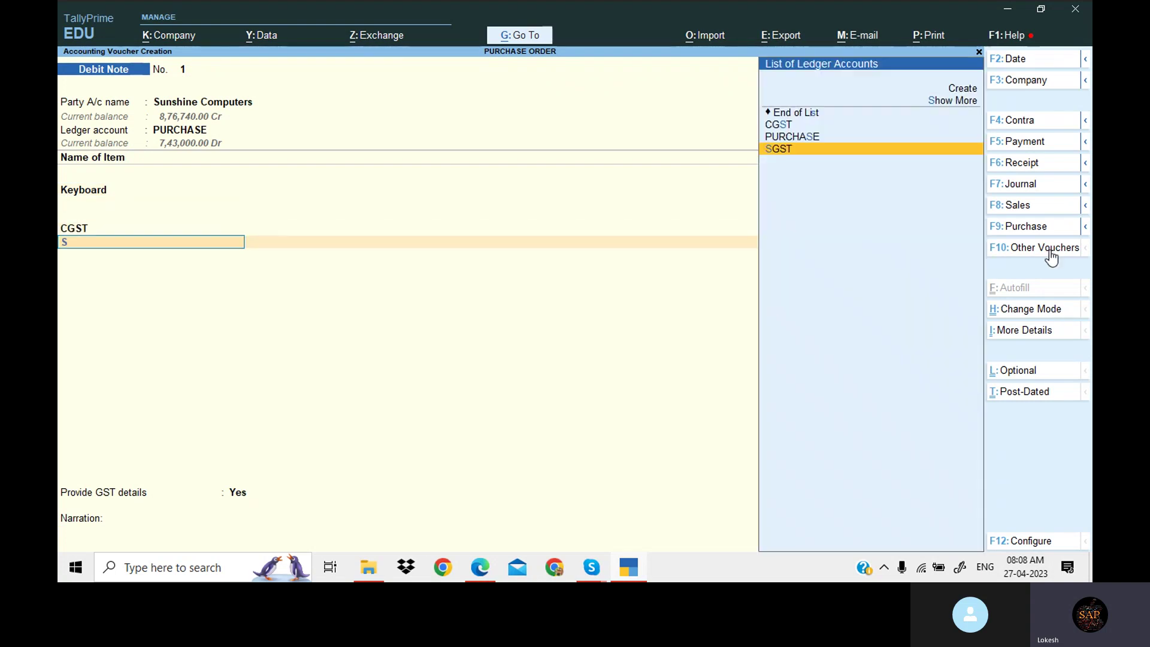
text(g)
key(Return)
key(Return)
key(Return)
- Set Provide GST details to No and save the debit note without a narration
key(Up)
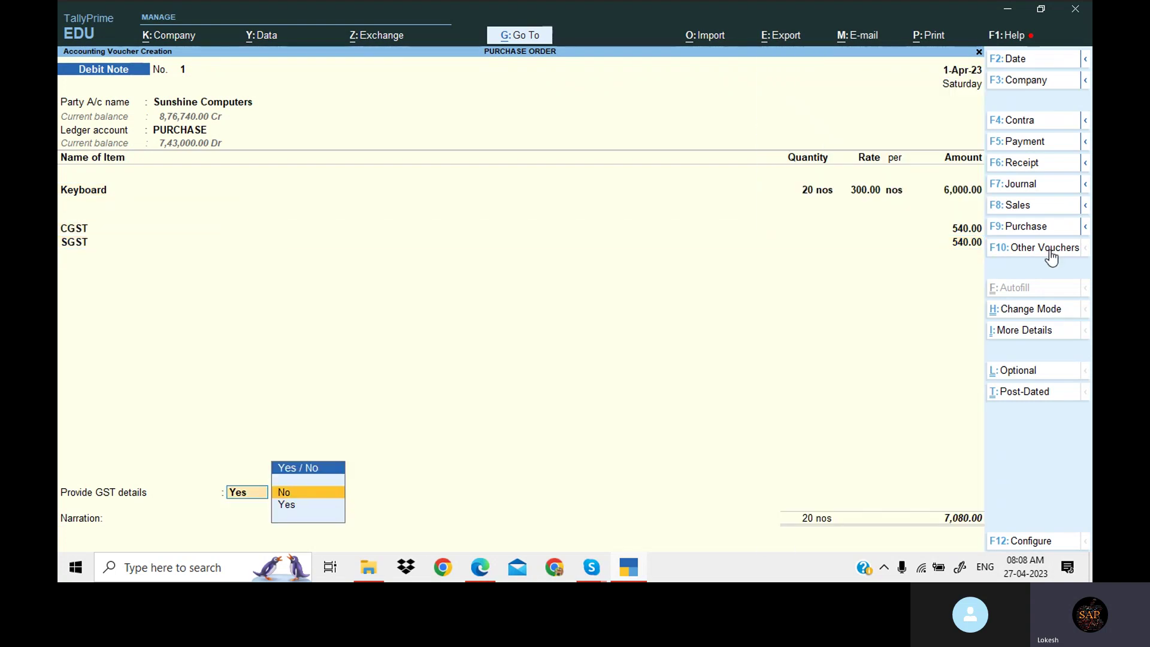
key(Return)
key(Return)
key(Return)
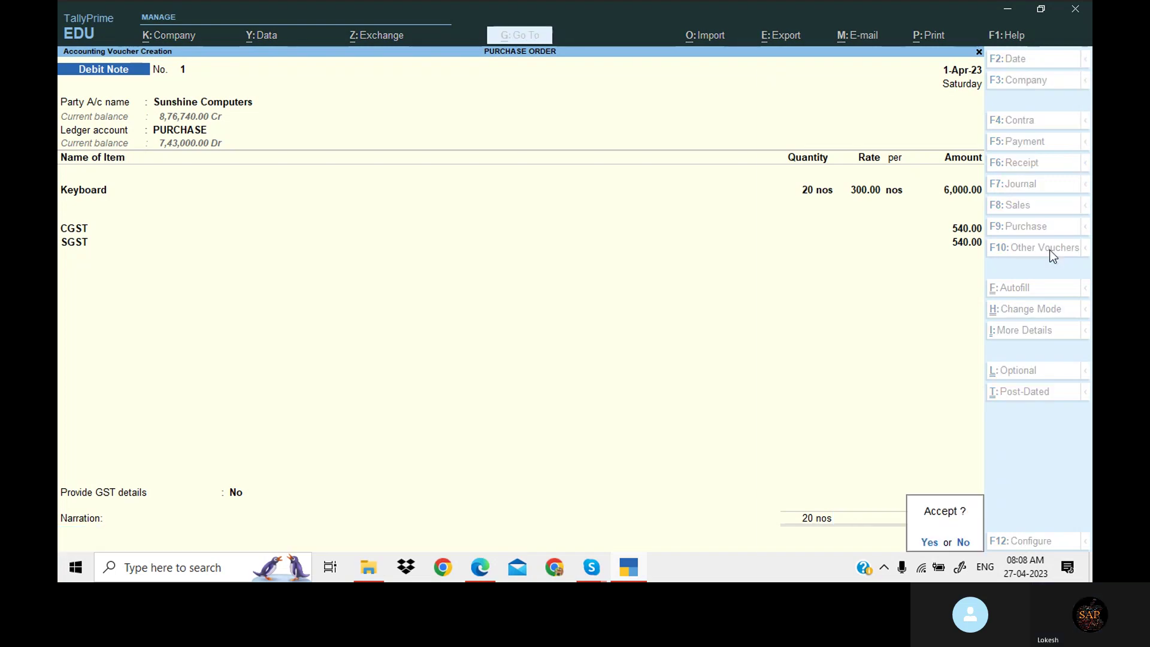
key(Return)
- Leave debit note entry and examine the closing quantities and values of the stock items in the Stock Summary report
key(Escape)
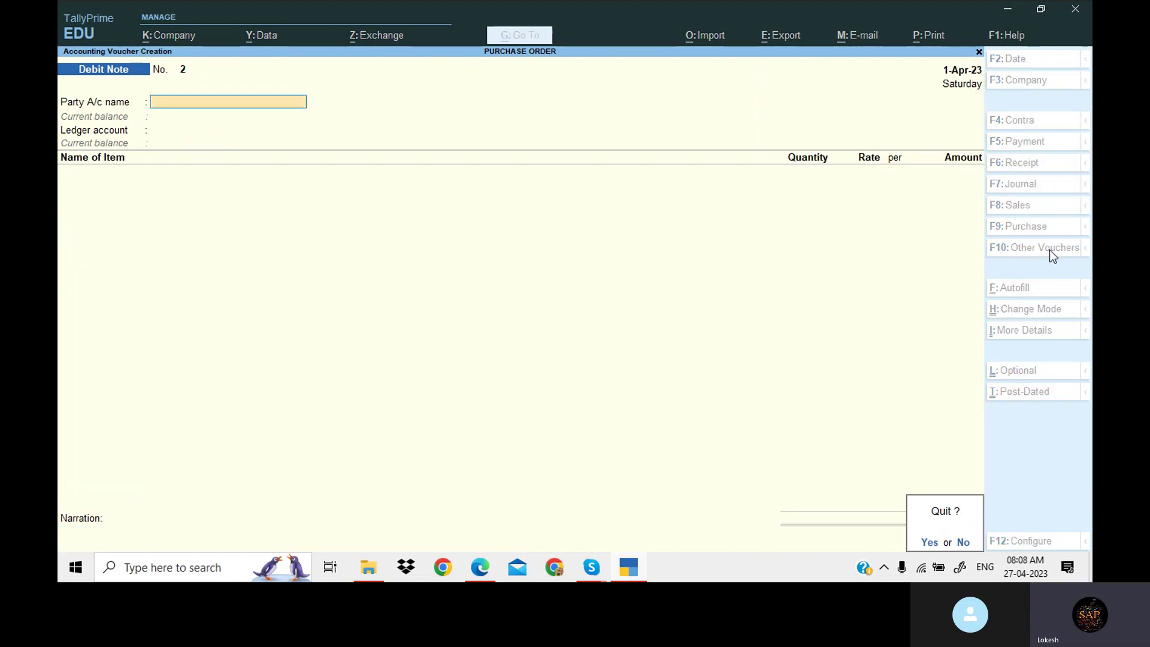
key(Return)
key(Down)
key(Down)
key(Down)
key(Down)
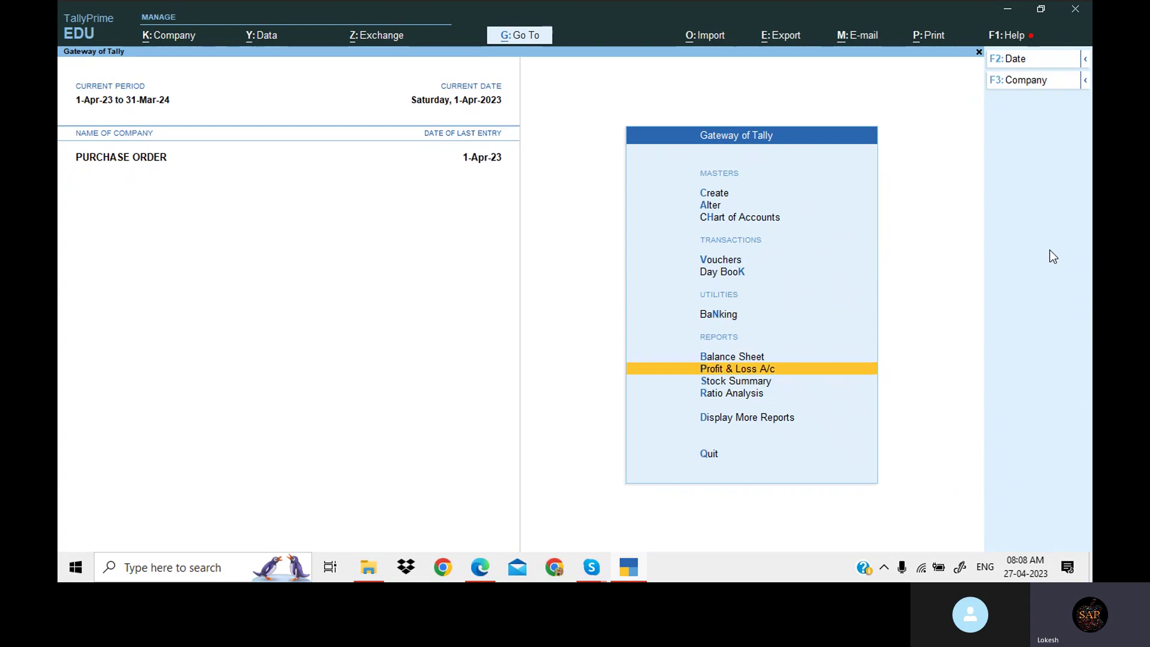
key(Down)
key(Return)
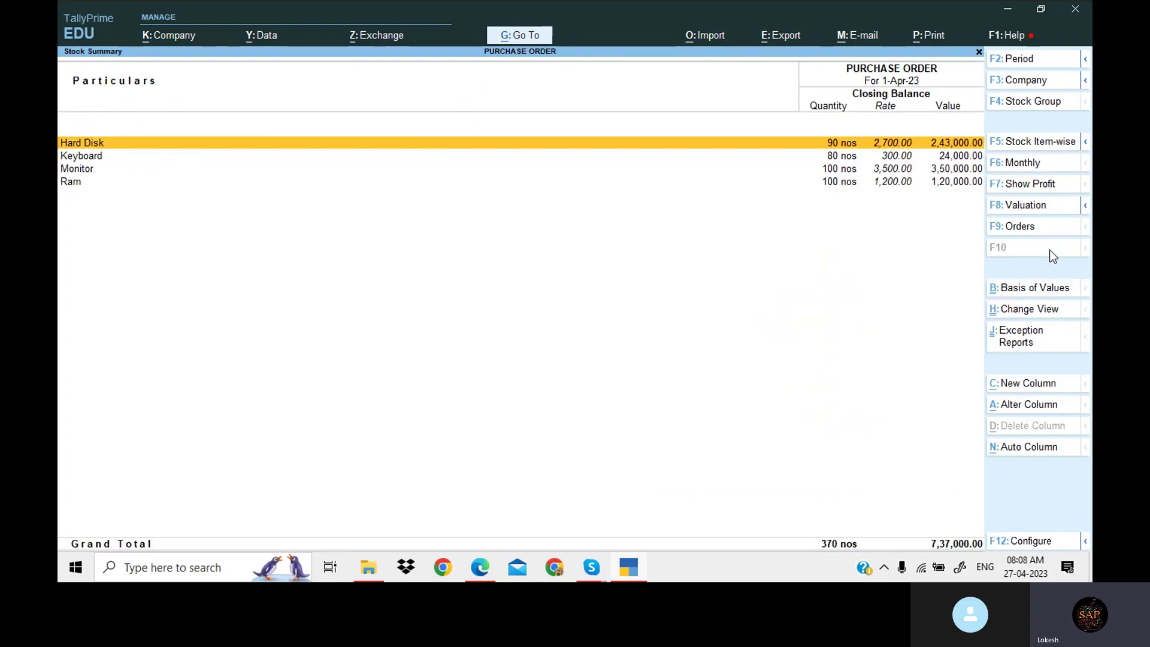
key(alt+F5)
key(Escape)
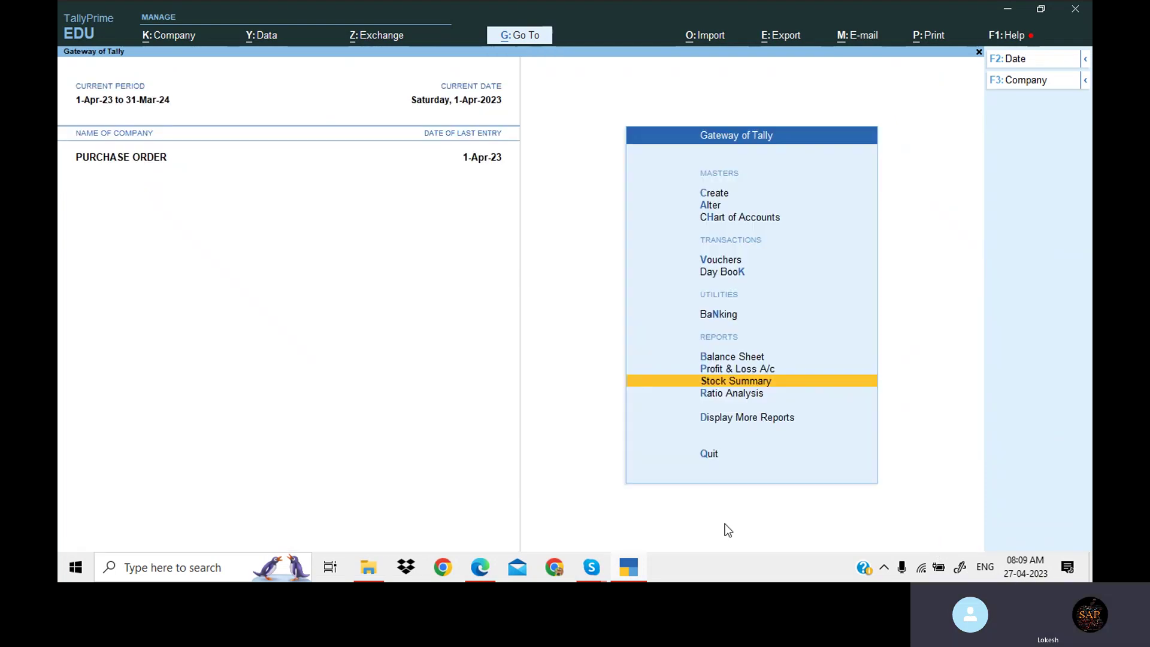
- Switch to the PDF in Edge and read the Uni-Tech Computers sales exercise, from Sales Order UT-001 through to the Credit Note
click(480, 567)
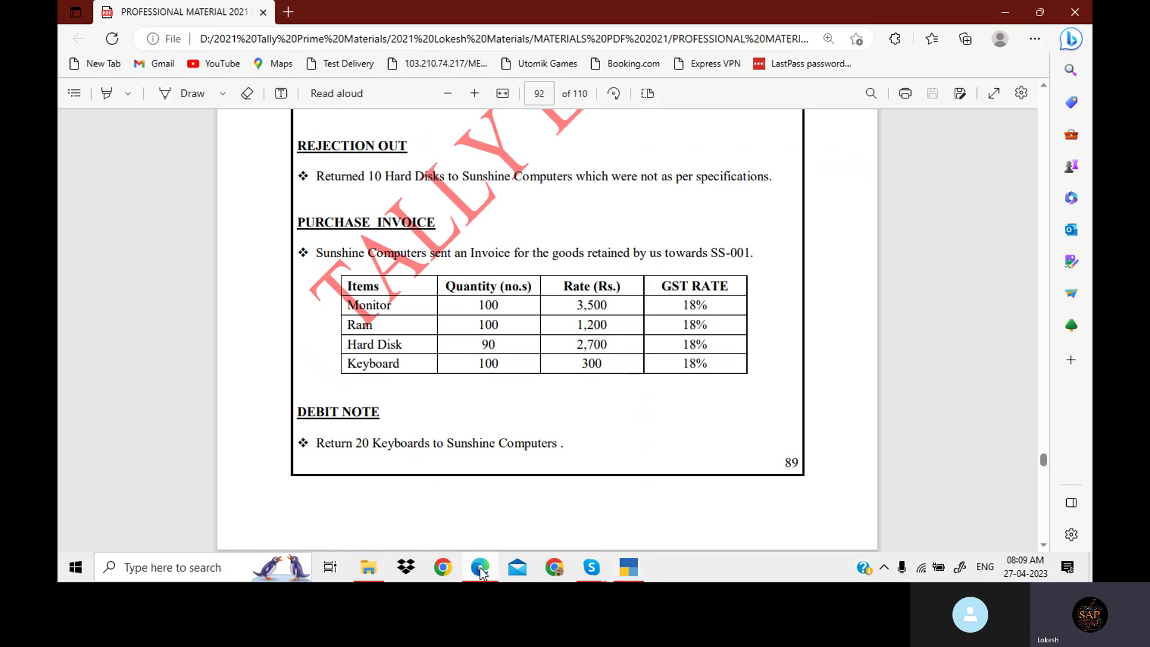
key(Page_Down)
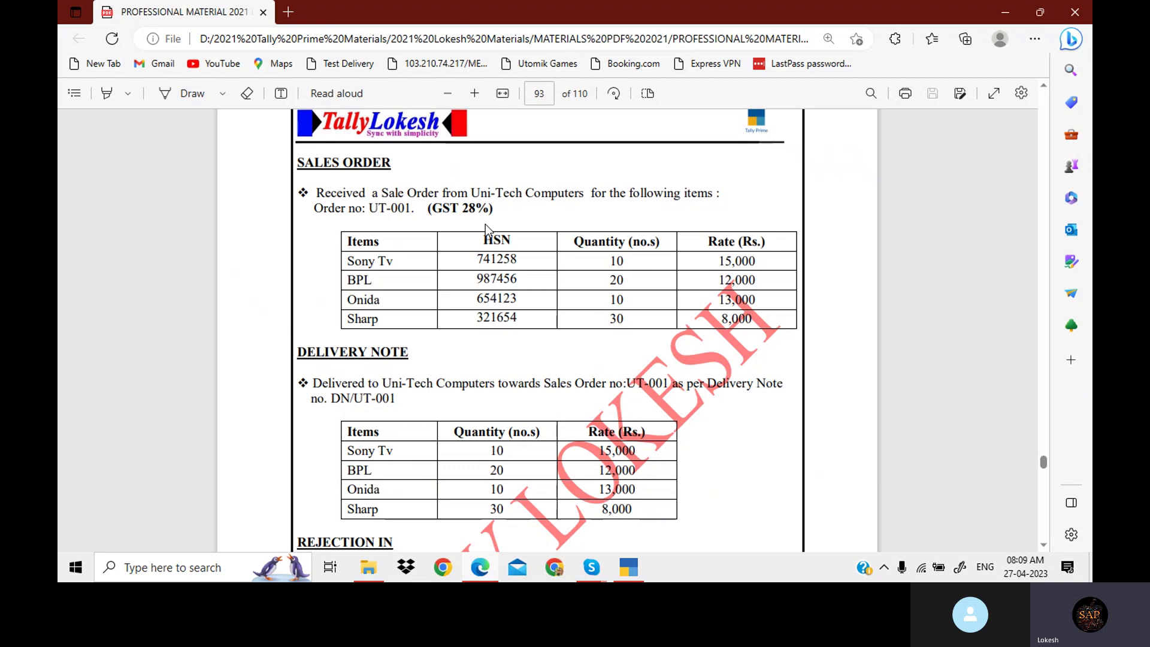
scroll(486, 230, down, 1)
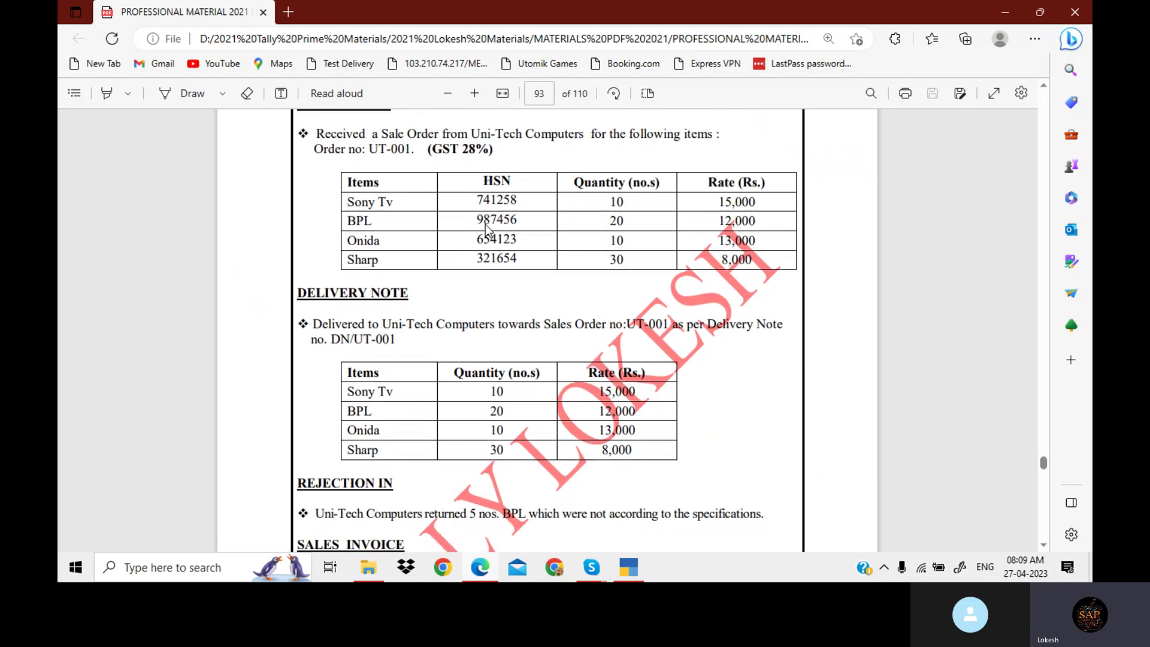
scroll(486, 230, up, 1)
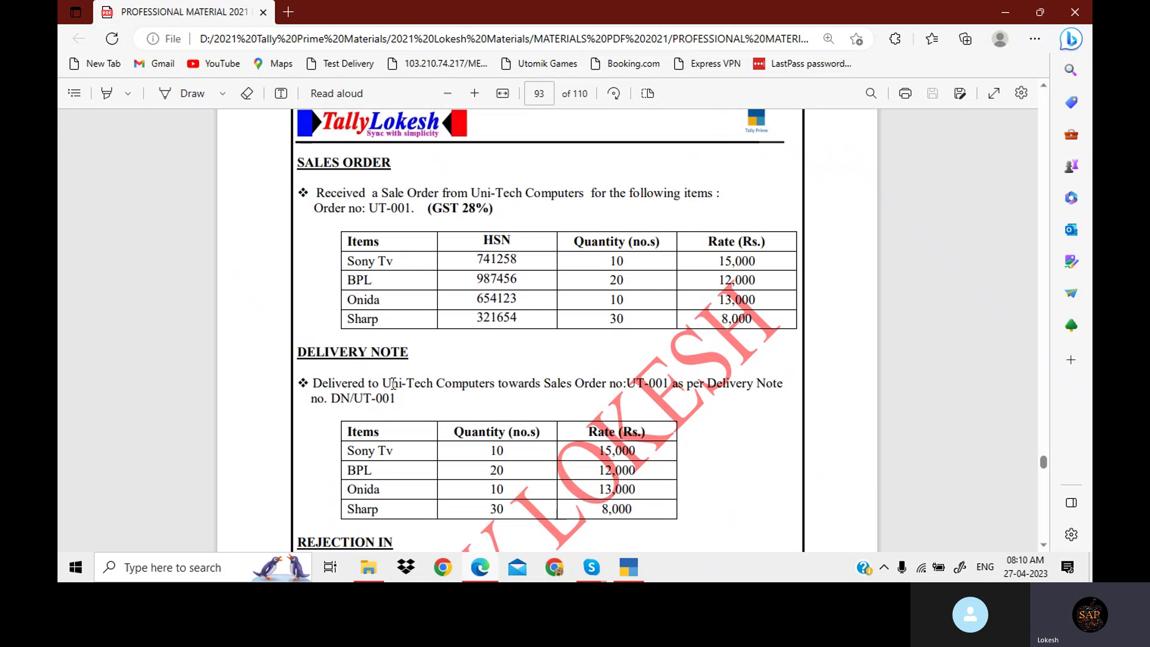
scroll(394, 384, down, 1)
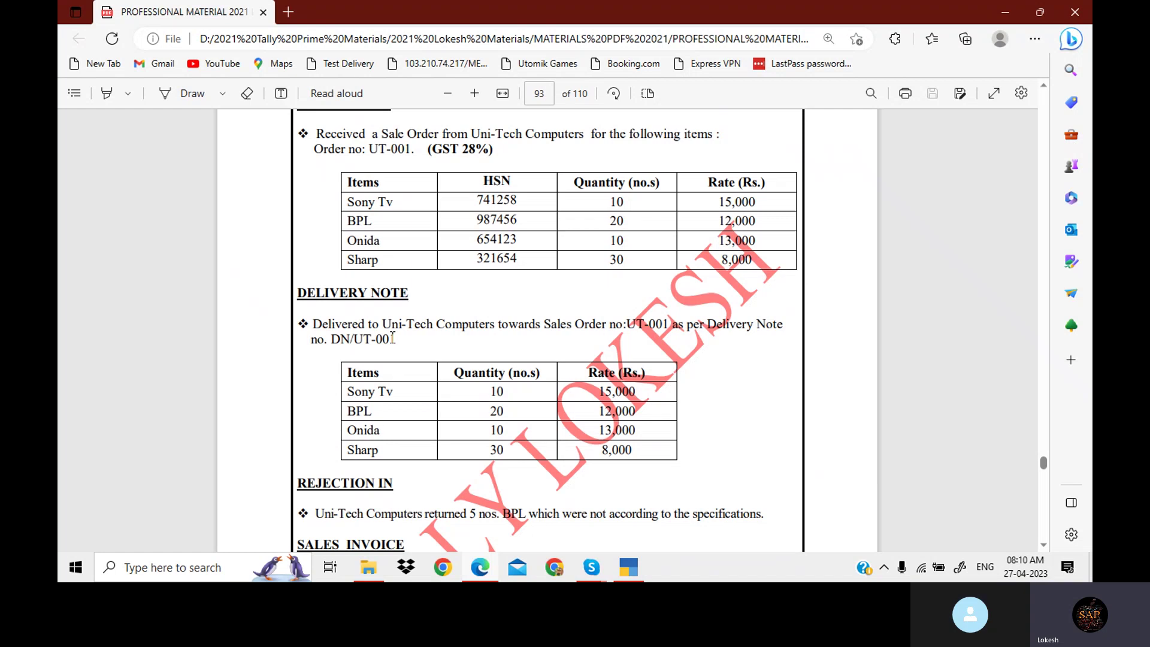
scroll(392, 338, down, 2)
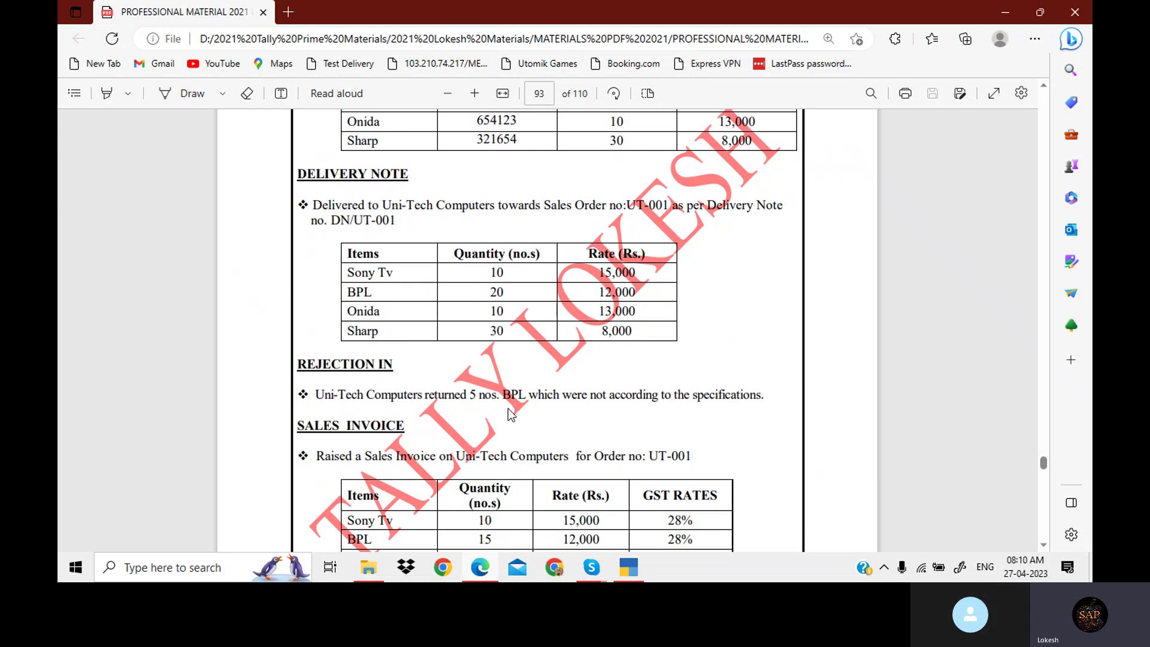
scroll(509, 408, down, 2)
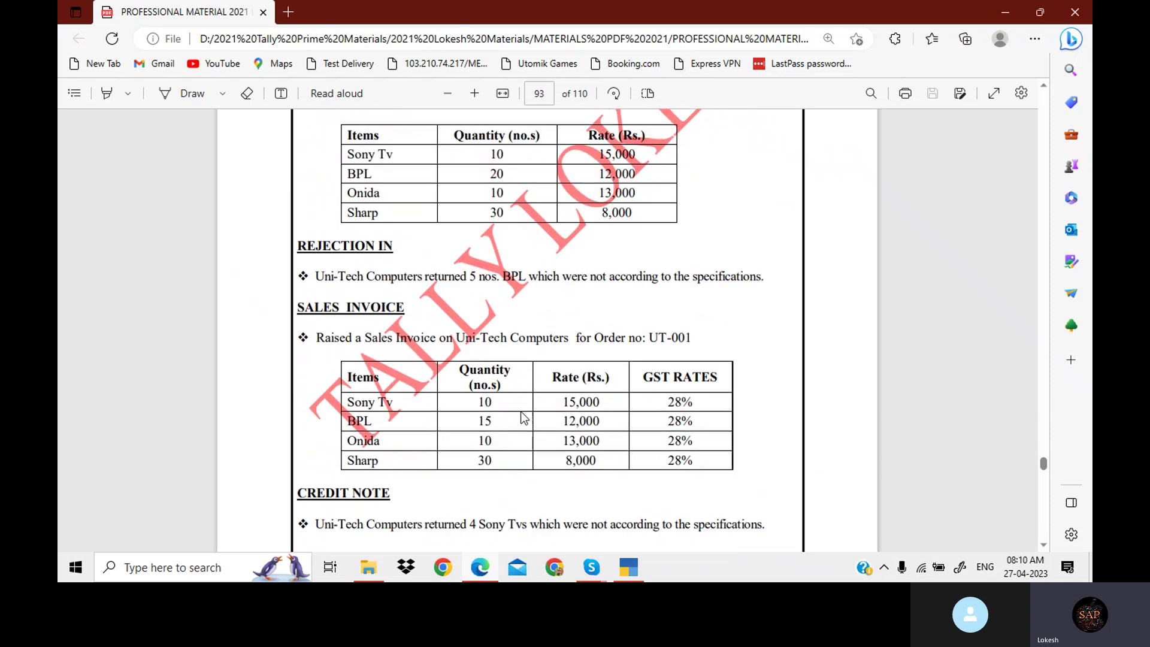
scroll(524, 419, down, 1)
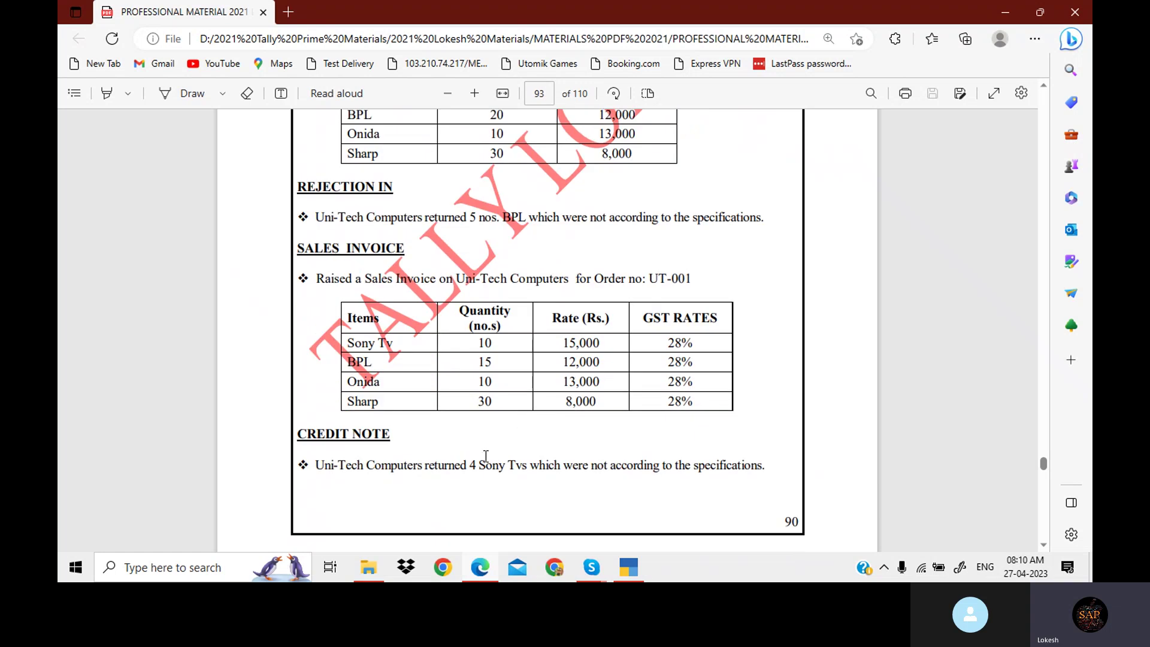
- Switch to TallyPrime, open voucher entry and list all voucher types including the inactive ones
click(641, 569)
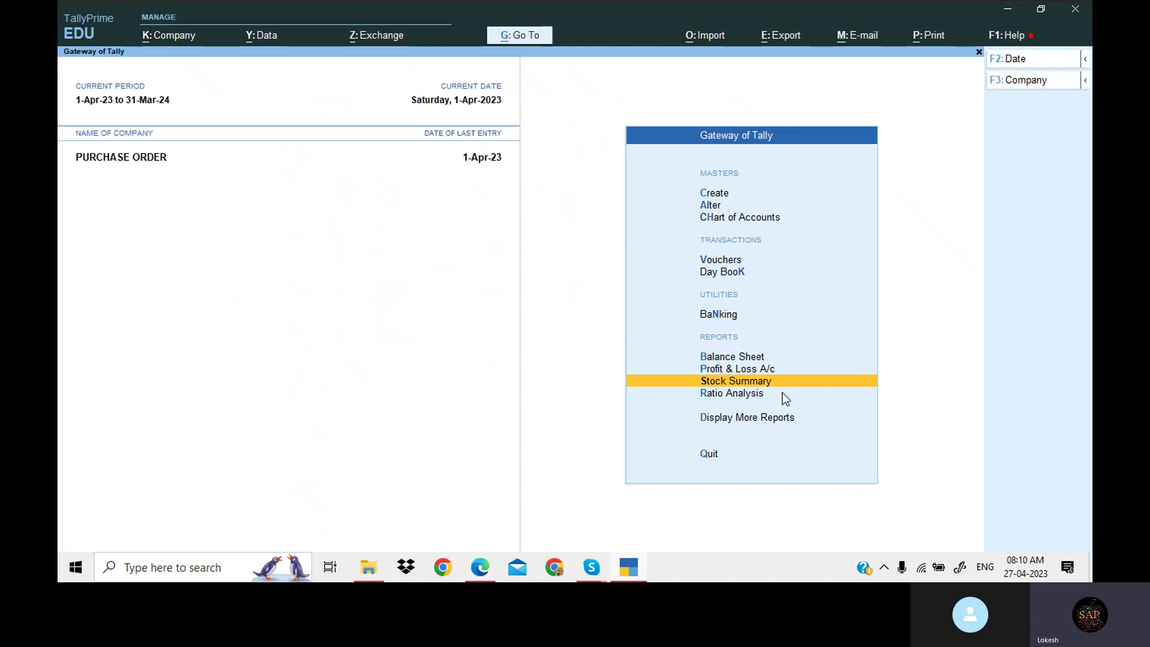
key(ctrl+F9)
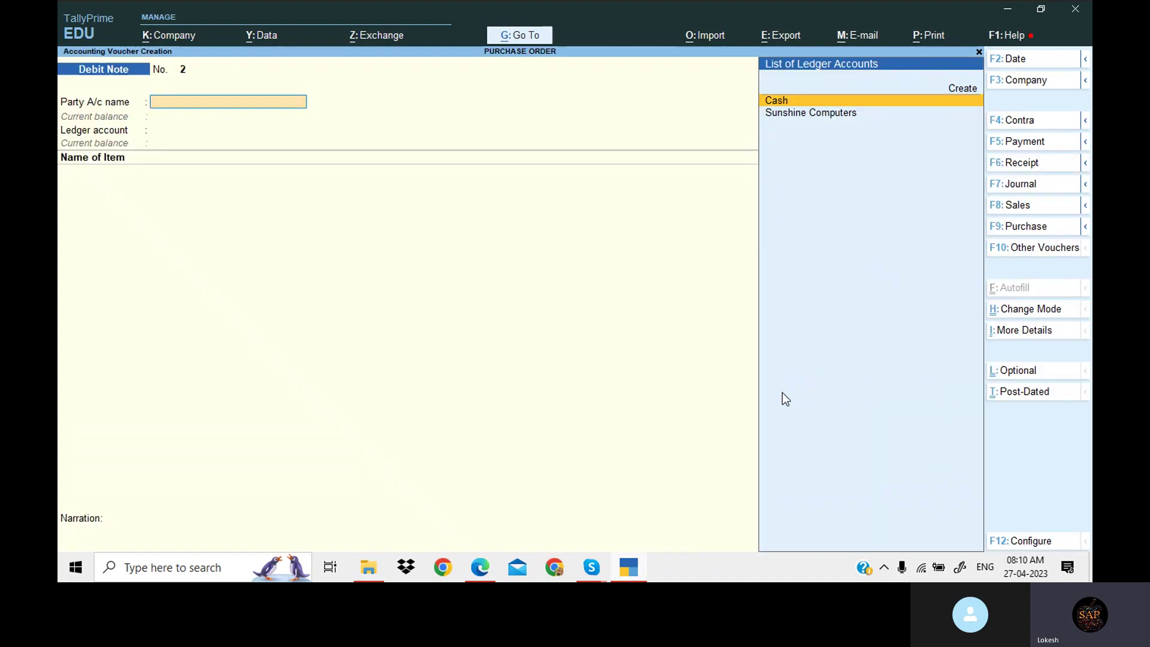
click(1037, 254)
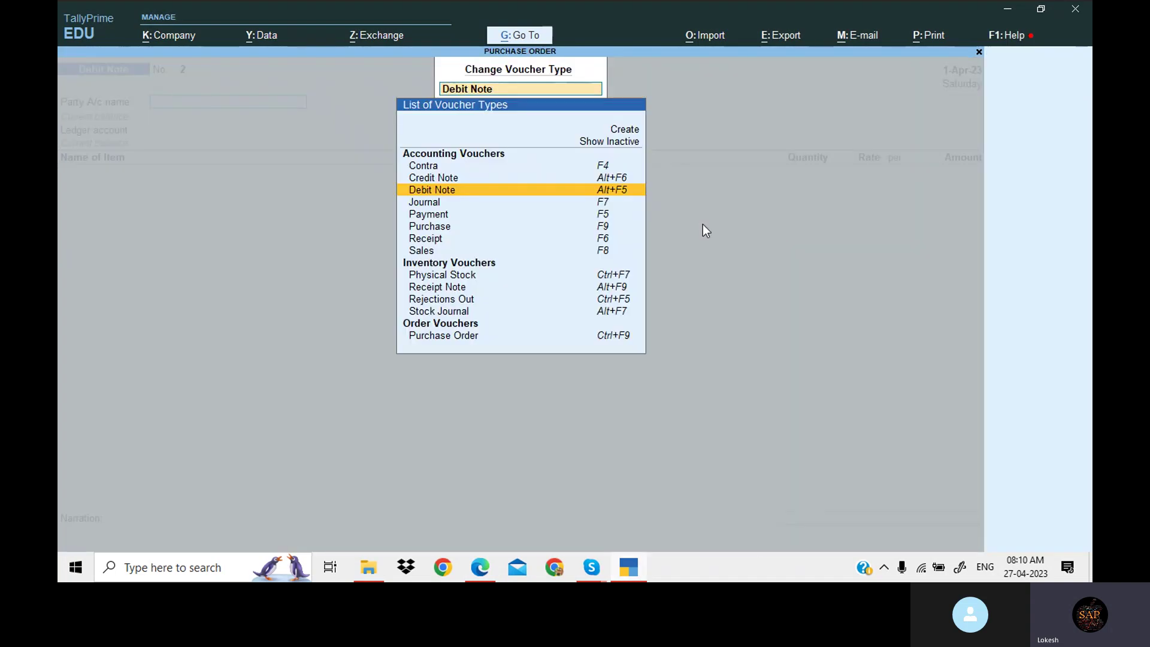
click(604, 144)
- Look through the inventory and order voucher types, including Rejections In and Sales Order, and return to the Gateway of Tally without choosing one
key(Down)
key(Down)
key(Down)
key(Down)
key(Down)
key(Down)
key(Down)
key(Down)
key(Down)
key(Down)
key(Down)
key(Down)
key(Down)
key(Down)
key(Down)
key(Down)
key(Down)
key(Down)
key(Down)
key(Down)
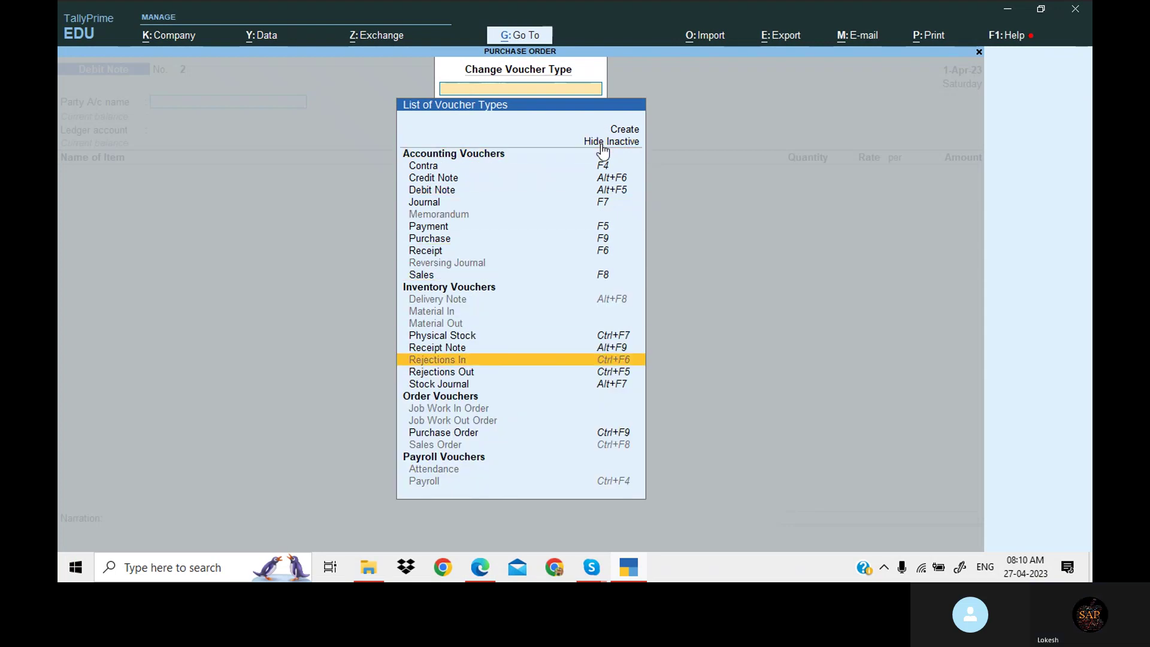
key(Down)
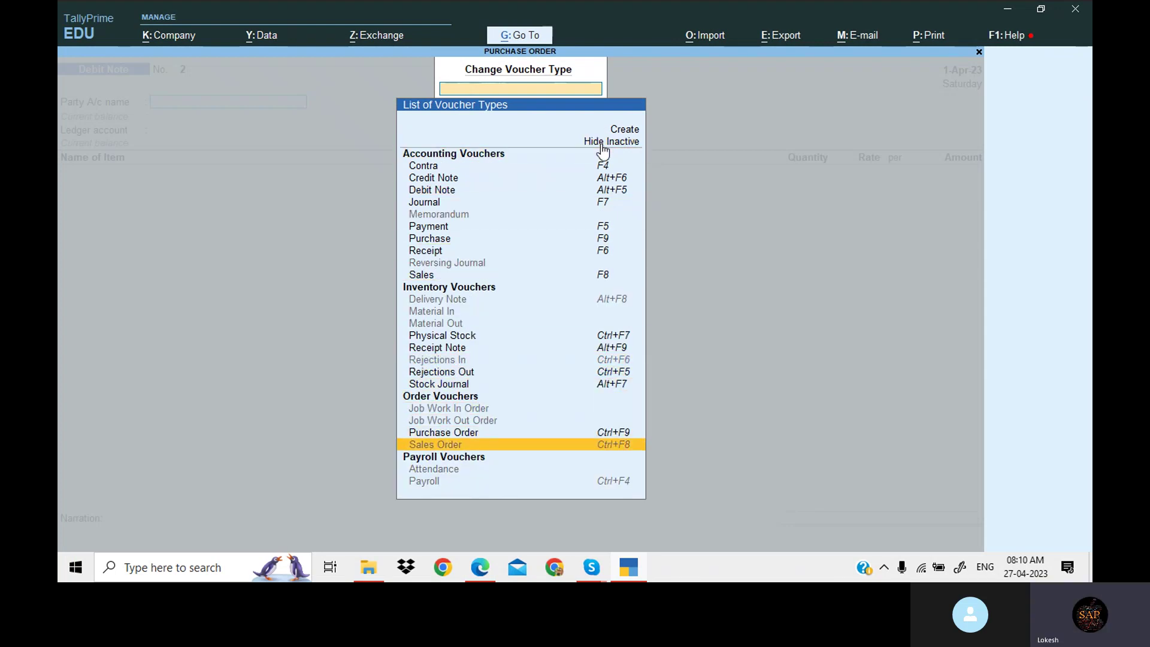
key(Up)
key(Up)
key(Up)
key(Up)
key(Up)
key(Up)
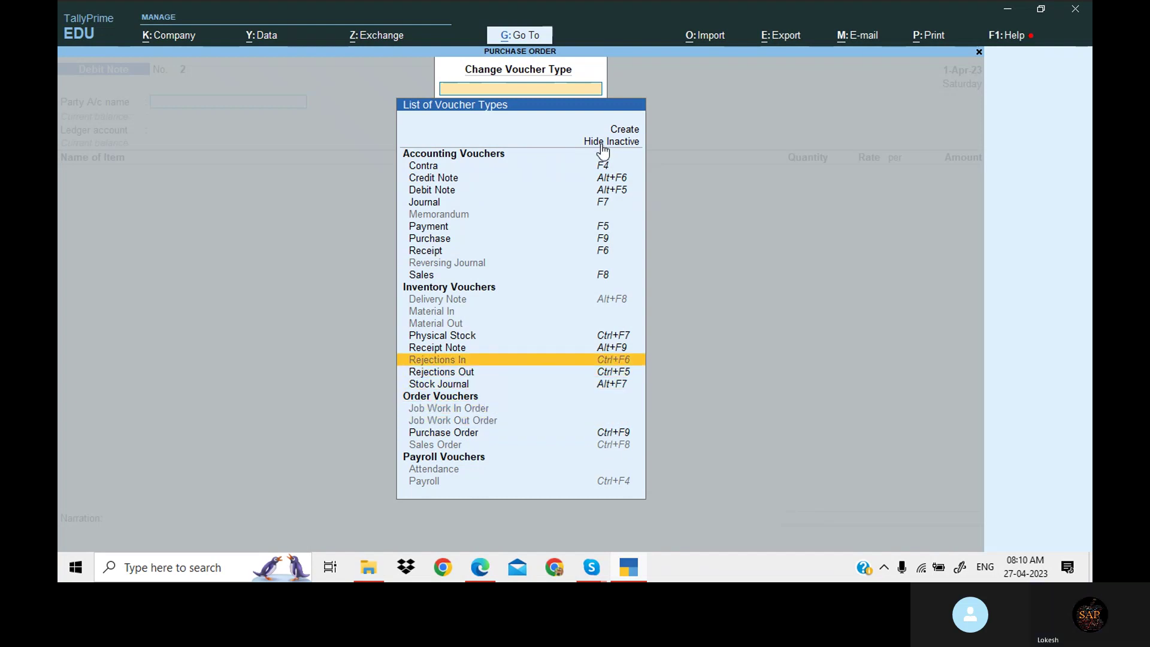
key(Down)
key(Down)
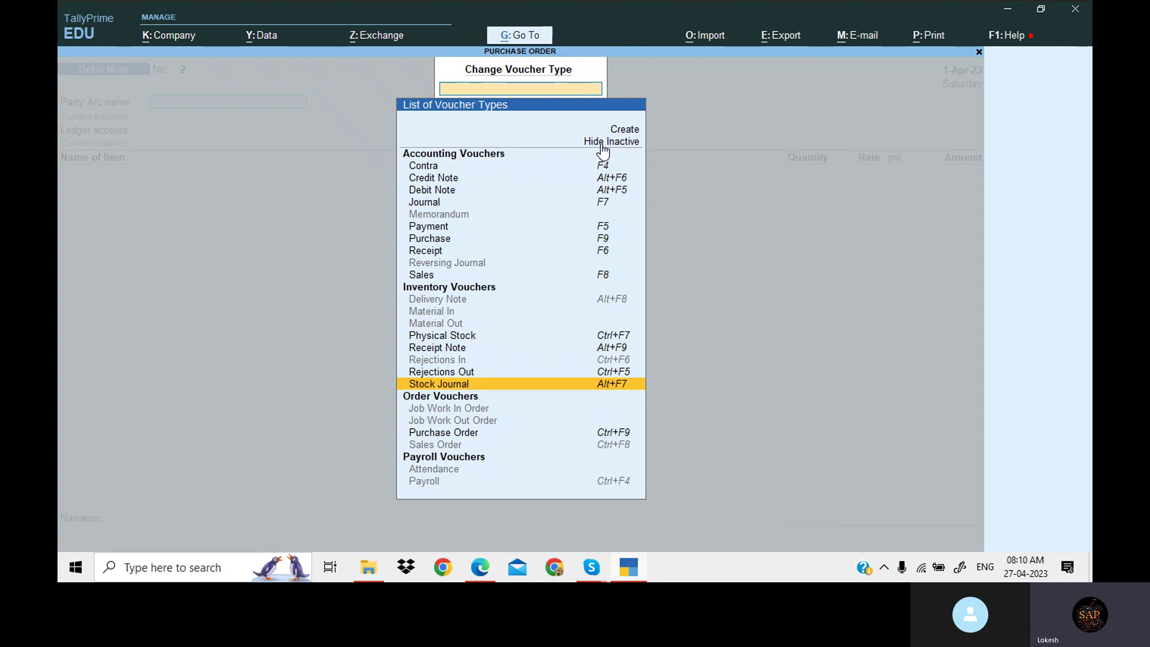
key(Escape)
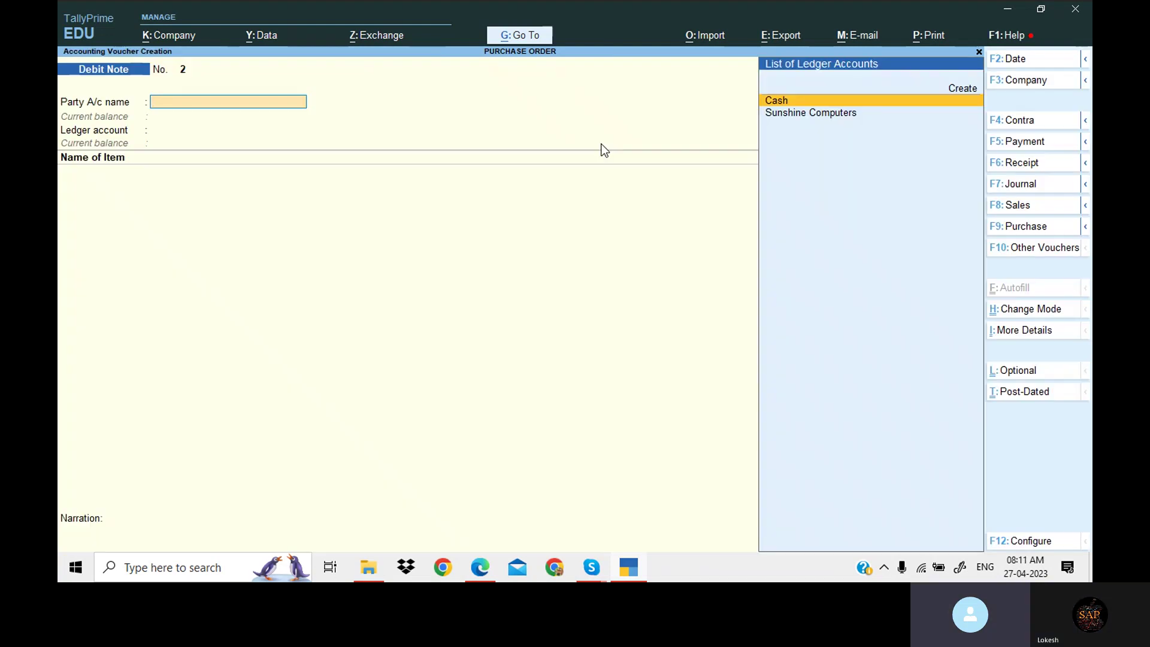
key(Escape)
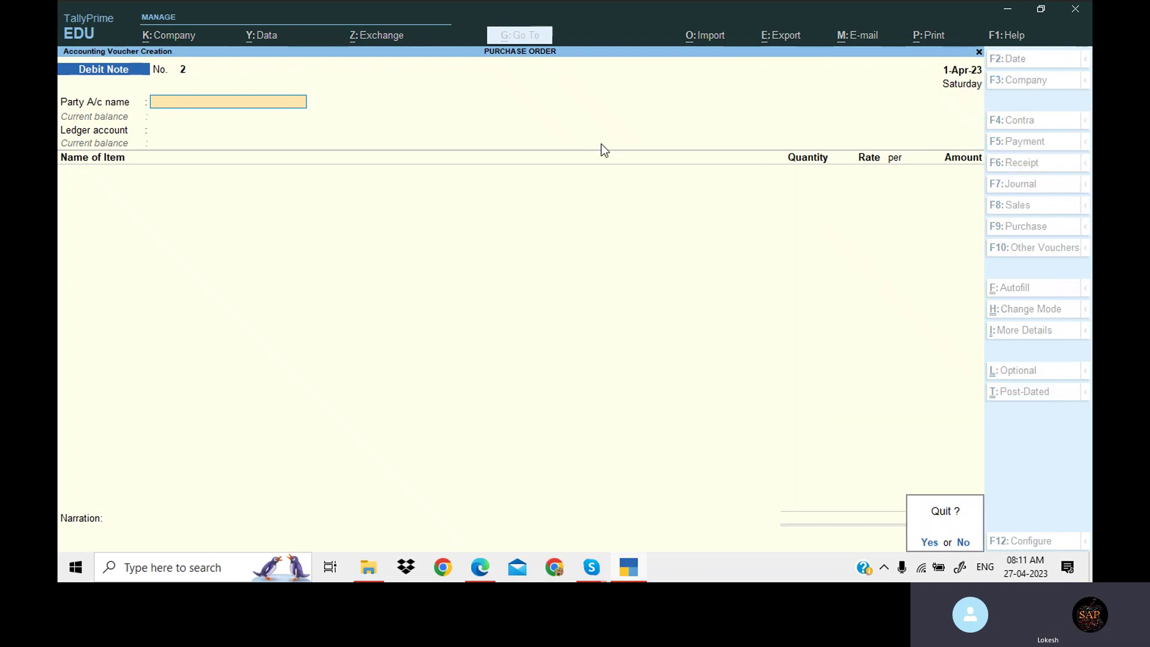
key(y)
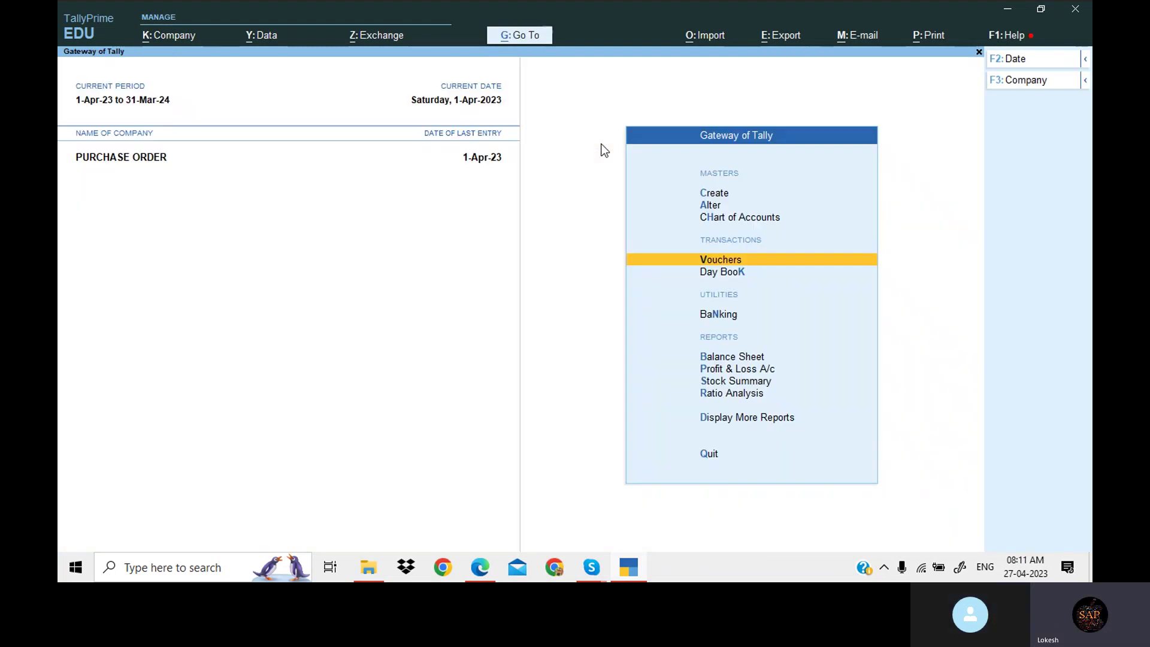
- Switch back to the PDF in Edge to review the Uni-Tech Computers sales invoice and credit note tasks
click(626, 571)
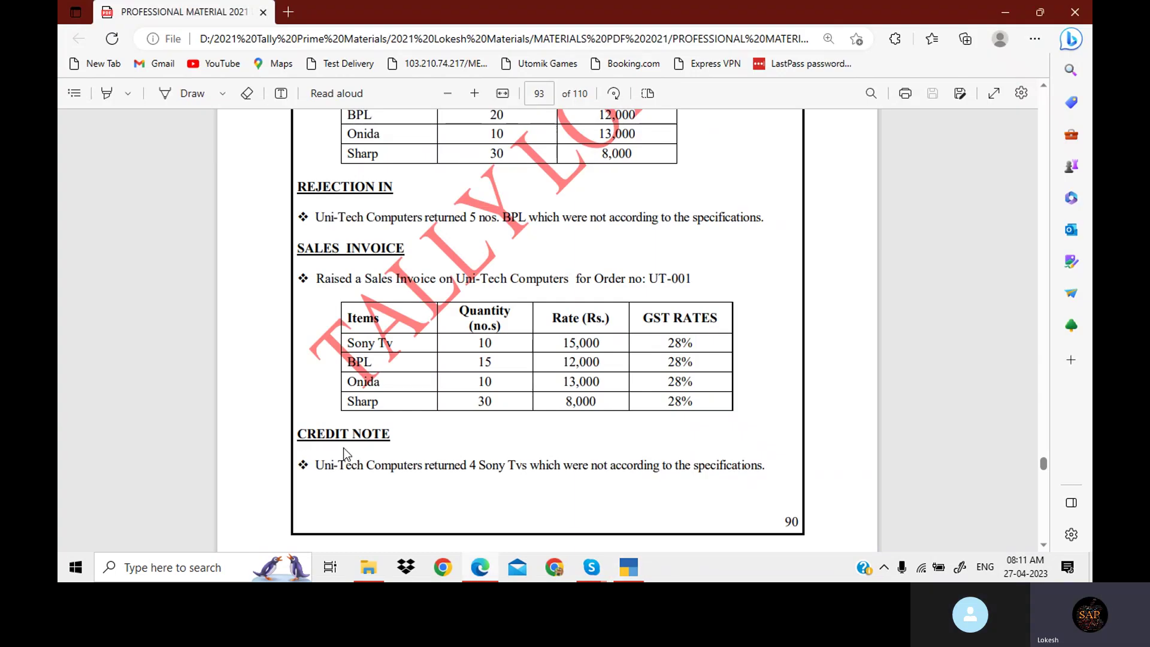
mouse_move(601, 574)
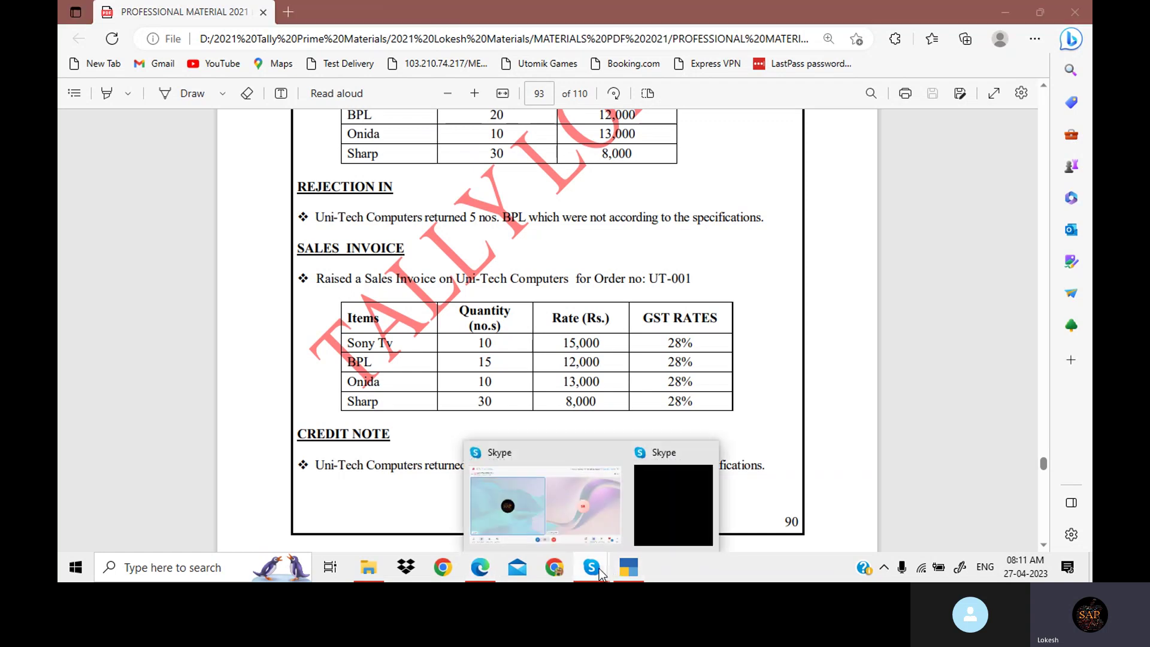